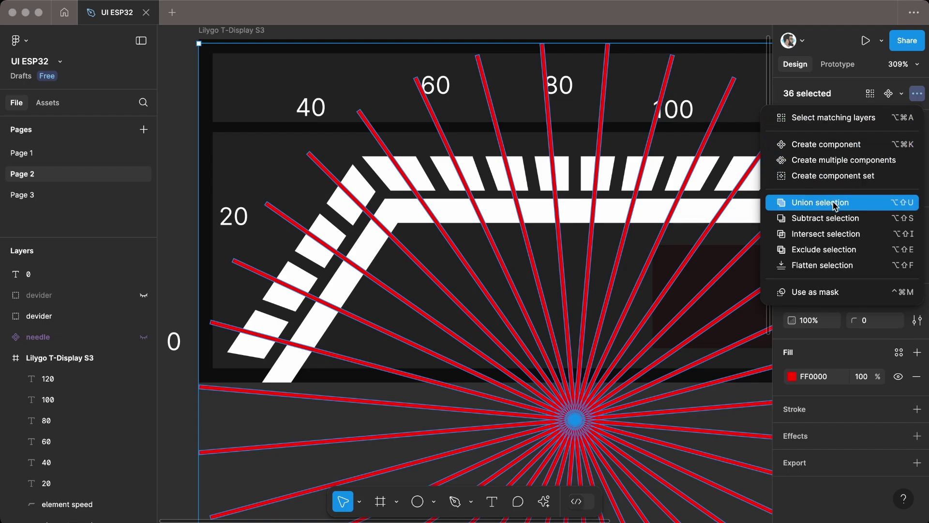
# Merge the 36 selected red radial lines into one shape with a union.
pyautogui.click(820, 202)
pyautogui.rightClick(587, 70)
pyautogui.click(625, 290)
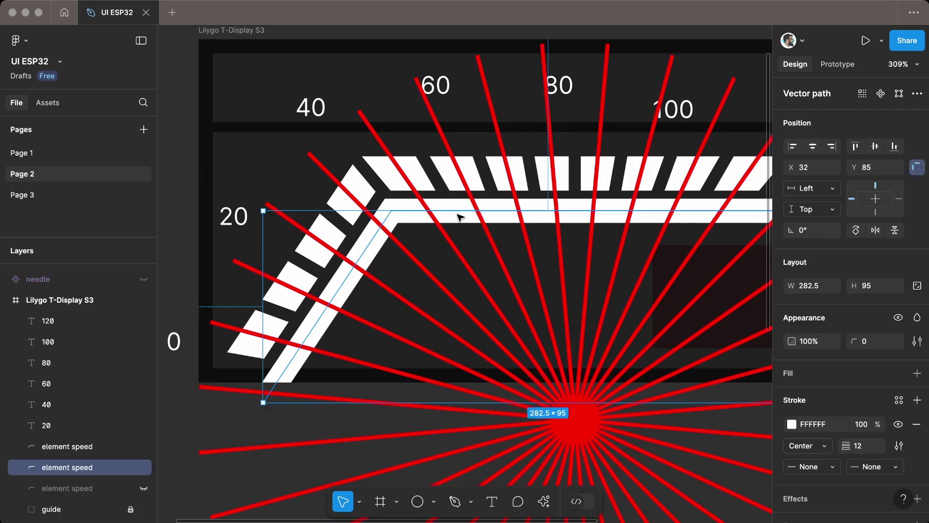
pyautogui.rightClick(467, 63)
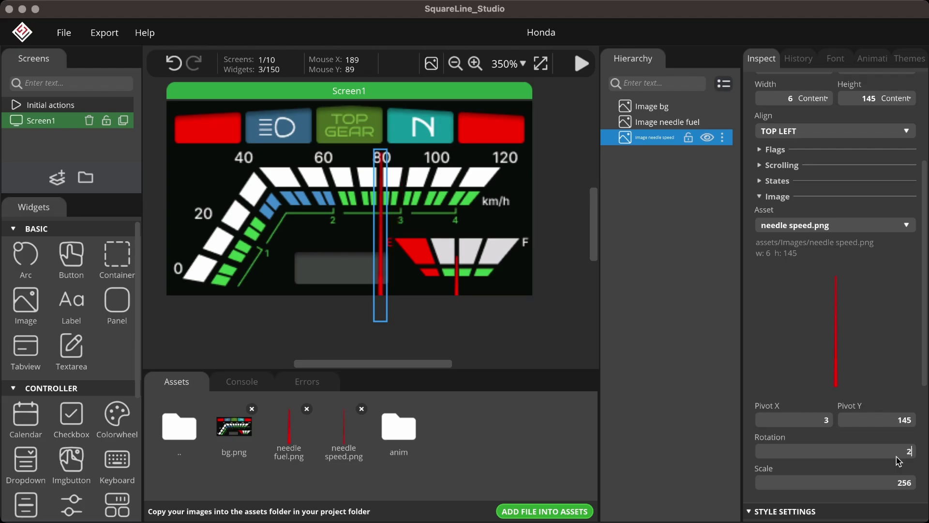
# Switch to SquareLine Studio and set the speed needle image's rotation to 300, then try values from 400 to 800.
pyautogui.doubleClick(897, 456)
pyautogui.write('300')
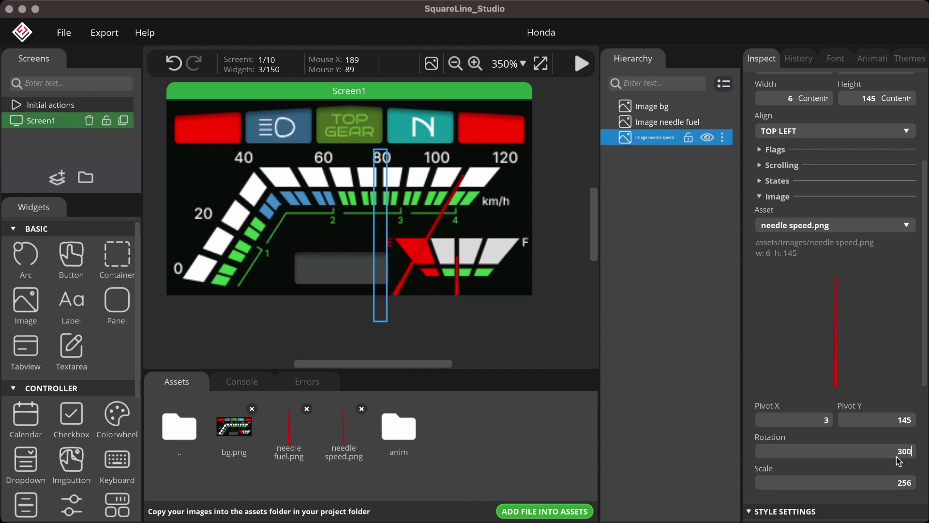
pyautogui.doubleClick(897, 455)
pyautogui.write('400-800')
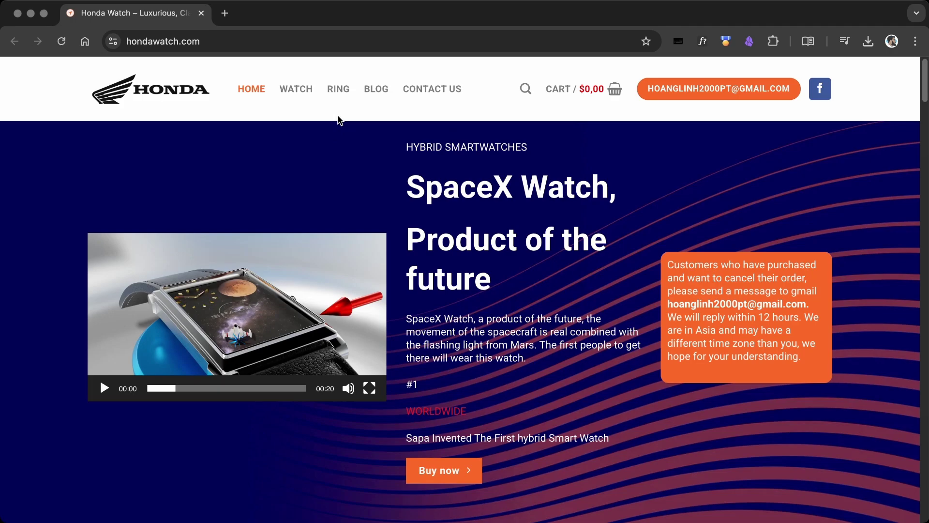
pyautogui.scroll(-8, 339, 118)
pyautogui.scroll(-2, 586, 205)
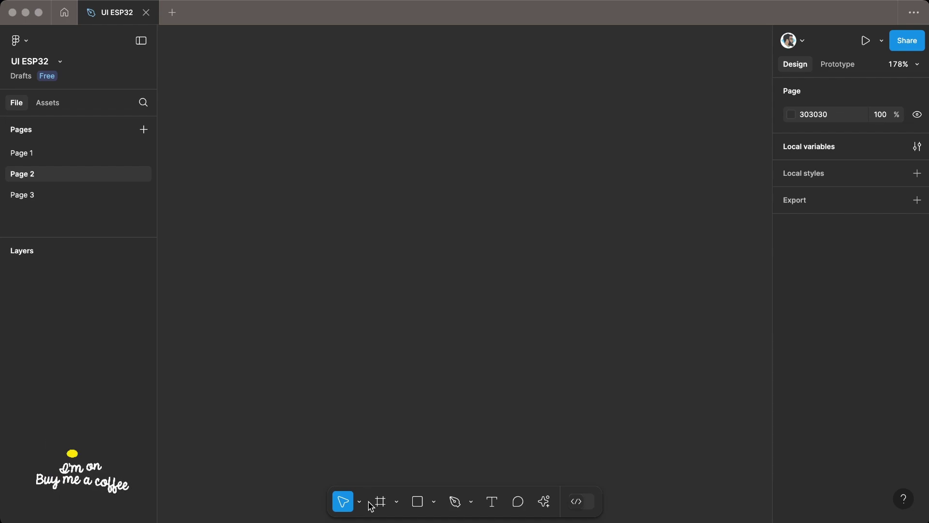
# Create a frame on the empty Figma page and set its size to 320 × 170.
pyautogui.click(380, 501)
pyautogui.click(407, 260)
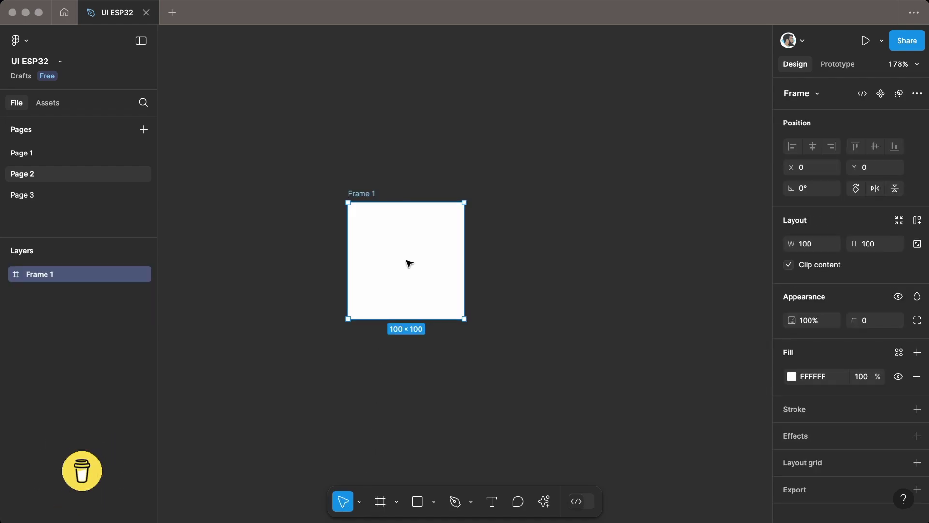
pyautogui.click(816, 244)
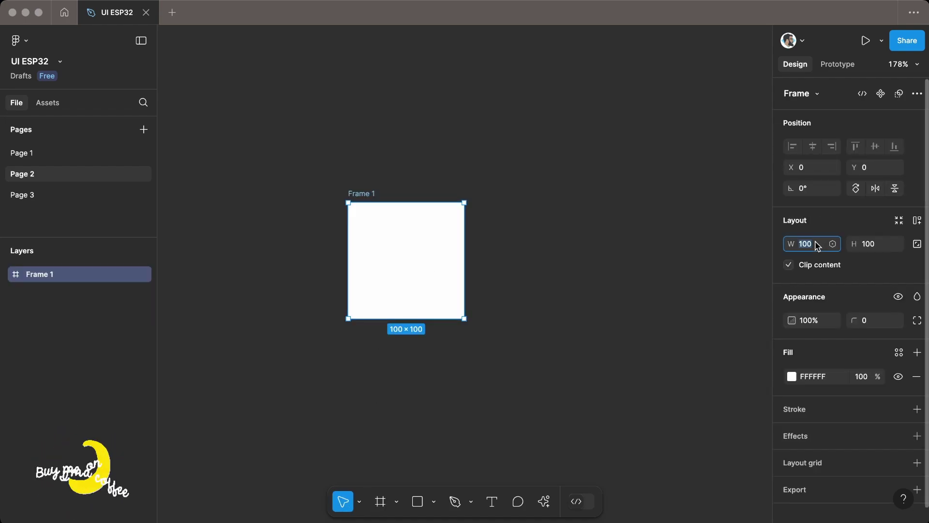
pyautogui.write('320')
pyautogui.press('Tab')
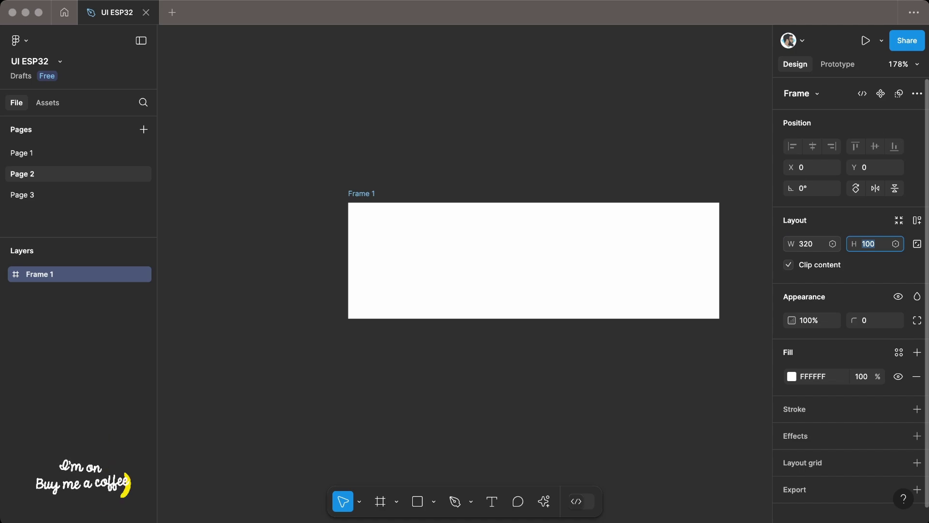
pyautogui.write('170')
pyautogui.press('Tab')
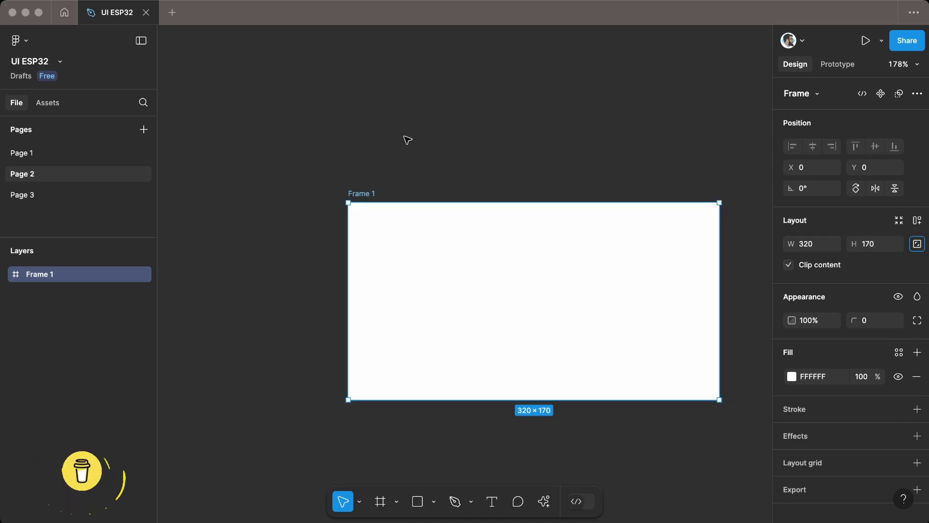
# Rename the frame as Lilygo T-Display S3 and change its fill to near-black.
pyautogui.click(410, 143)
pyautogui.doubleClick(286, 193)
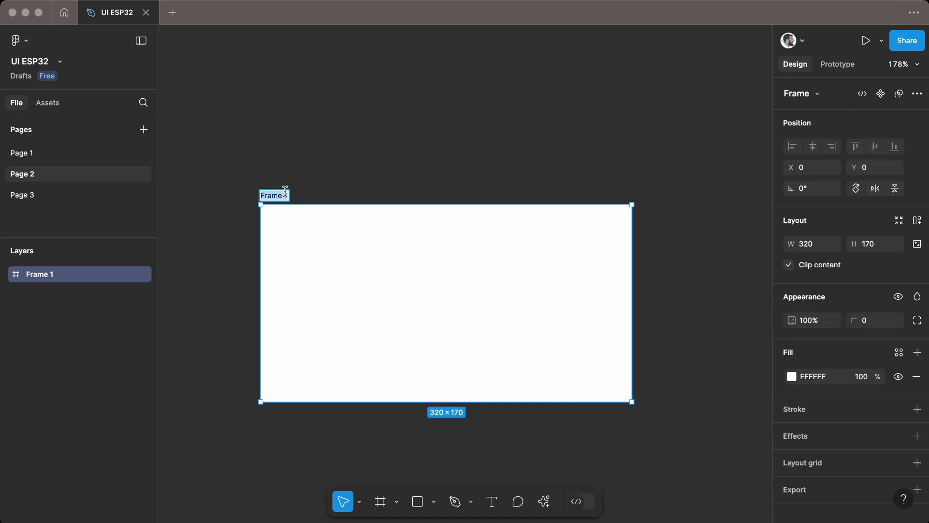
pyautogui.write('Lilygo T-Display S3')
pyautogui.press('Return')
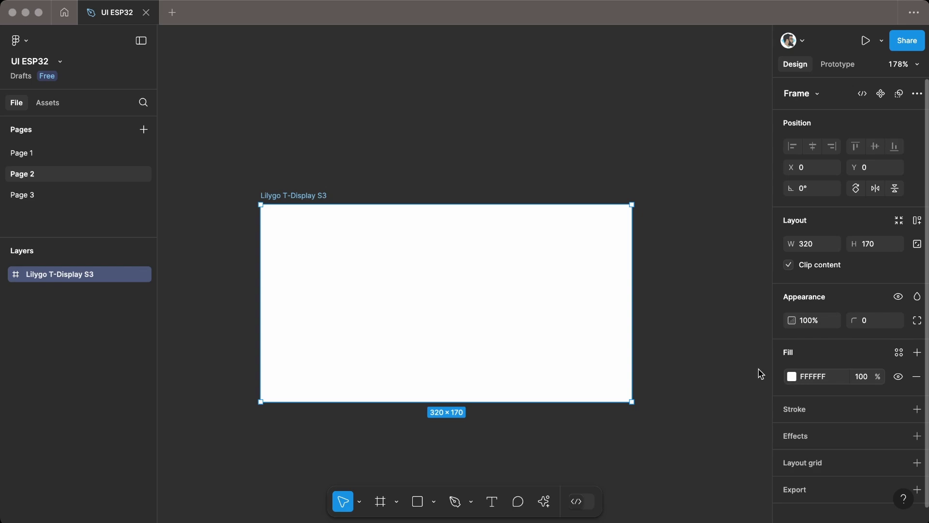
pyautogui.click(789, 376)
pyautogui.moveTo(671, 328); pyautogui.dragTo(574, 377)
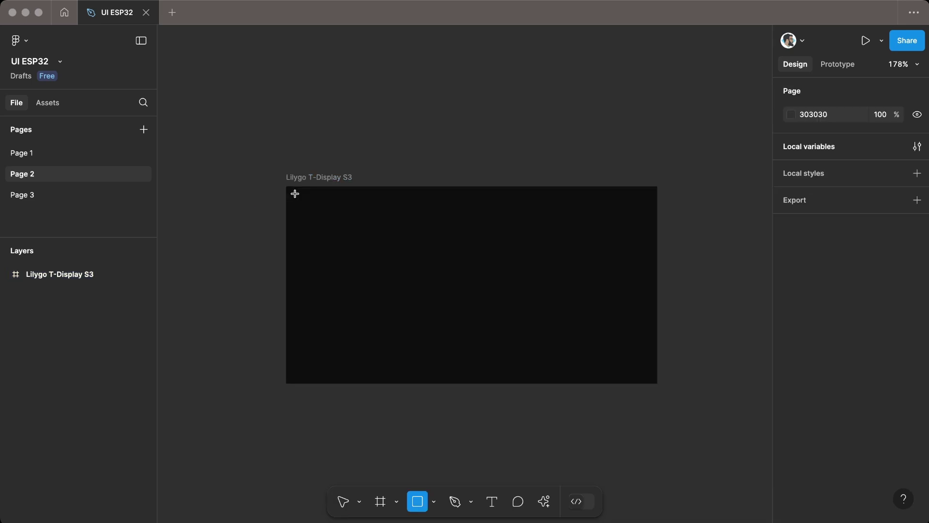
# Draw a horizontally centred rectangle across the frame's upper part and extend a copy below it to about 307 × 117.
pyautogui.moveTo(294, 194); pyautogui.dragTo(649, 234)
pyautogui.click(813, 146)
pyautogui.keyDown('alt'); pyautogui.moveTo(520, 217); pyautogui.dragTo(479, 375); pyautogui.keyUp('alt')
pyautogui.moveTo(485, 234); pyautogui.dragTo(486, 240)
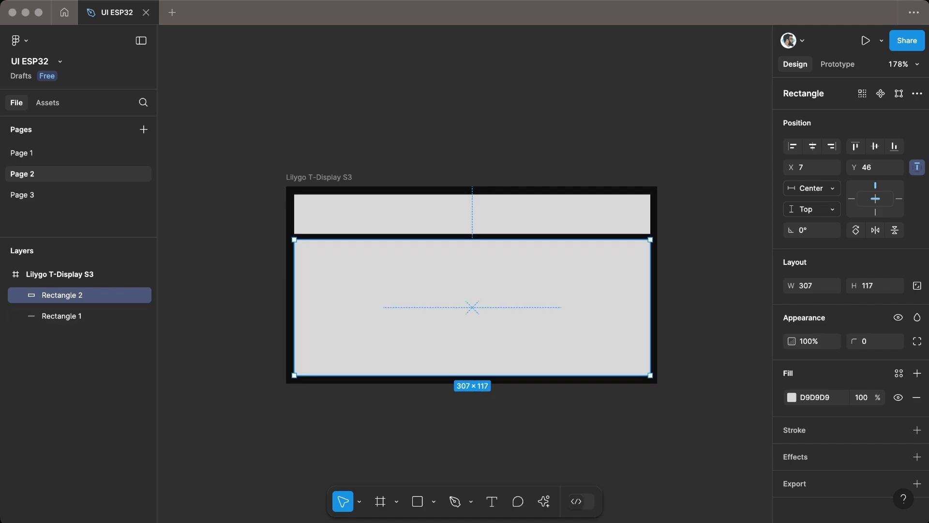
# Draw a rectangle about 79 × 51 in the lower right of the large rectangle and fill it with red A64A4A.
pyautogui.click(533, 137)
pyautogui.press('r')
pyautogui.moveTo(547, 305); pyautogui.dragTo(638, 363)
pyautogui.click(792, 396)
pyautogui.click(703, 249)
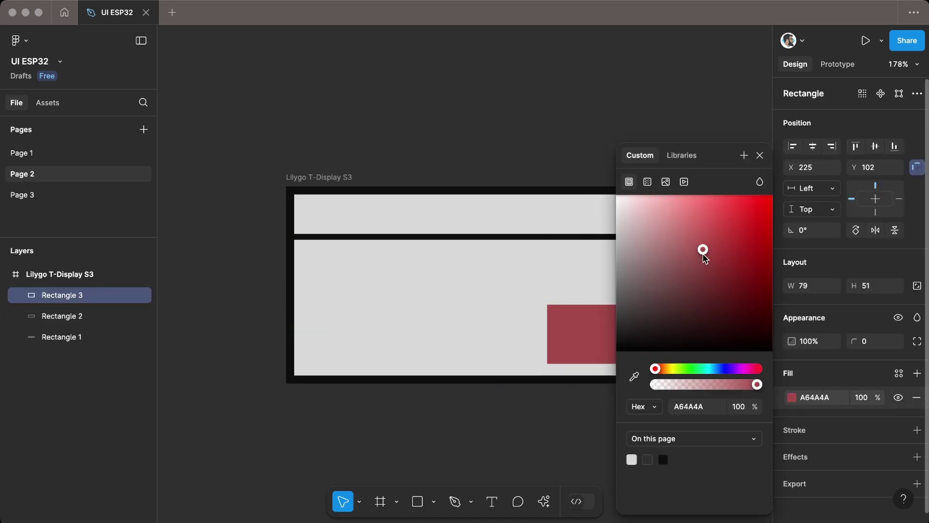
# Group the three rectangles and name the group guide.
pyautogui.keyDown('shift'); pyautogui.click(571, 271); pyautogui.keyUp('shift')
pyautogui.keyDown('shift'); pyautogui.click(527, 225); pyautogui.keyUp('shift')
pyautogui.rightClick(438, 251)
pyautogui.click(515, 230)
pyautogui.press('super+r')
pyautogui.write('gui')
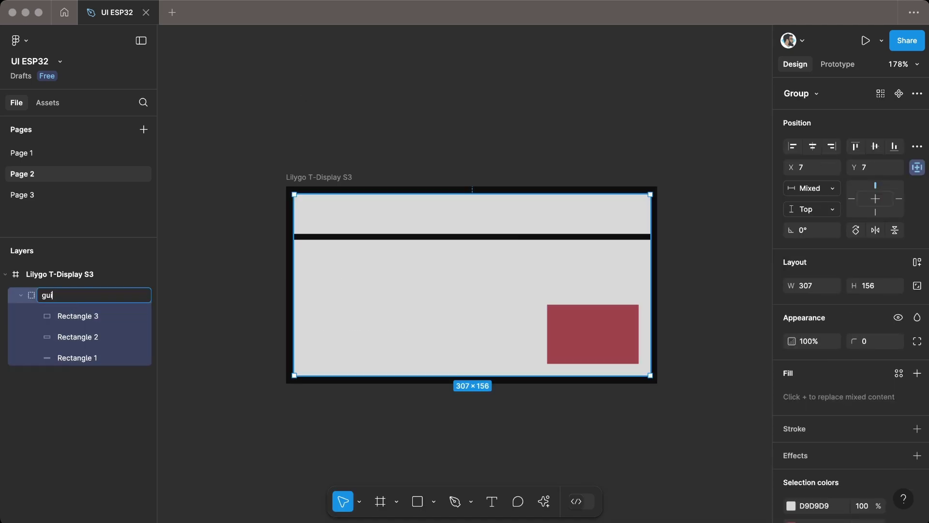
pyautogui.write('de')
pyautogui.press('Return')
# Lock the guide group, set its opacity to 10%, and collapse it in the layer list.
pyautogui.click(130, 294)
pyautogui.click(813, 341)
pyautogui.write('10')
pyautogui.press('Return')
pyautogui.press('Escape')
pyautogui.click(22, 296)
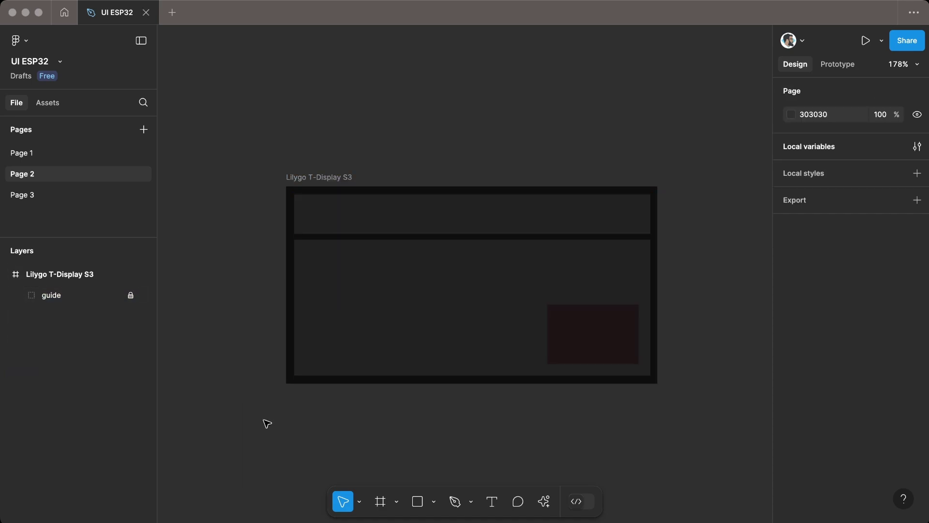
# Draw an open path with the Pen tool, about 285 × 86, rising from the guide's lower left and continuing horizontally to the right.
pyautogui.click(455, 501)
pyautogui.click(311, 362)
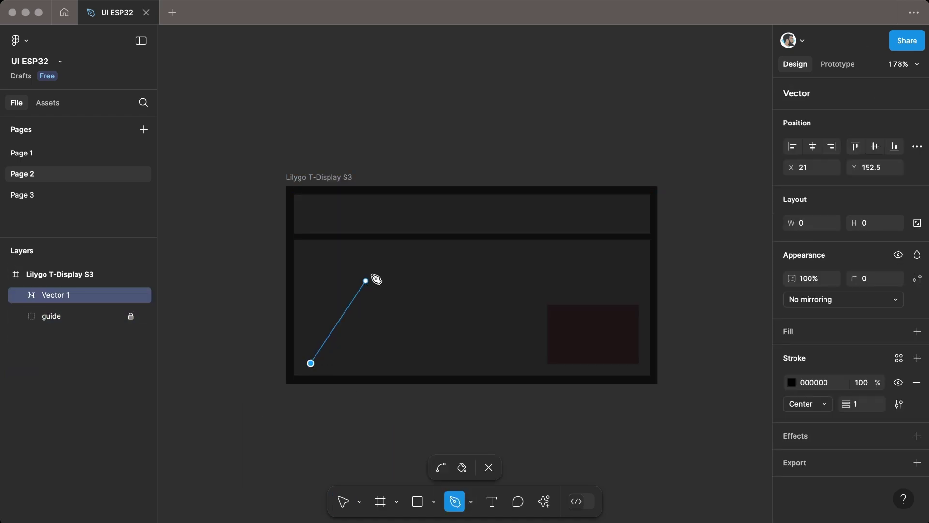
pyautogui.click(379, 263)
pyautogui.click(641, 263)
pyautogui.press('Escape')
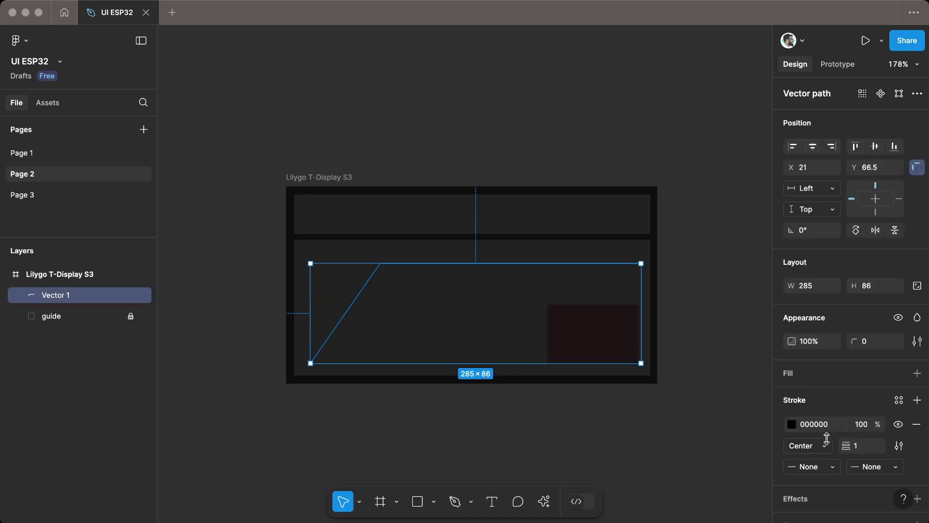
# Change the open path's stroke to white and its thickness to 17.
pyautogui.click(792, 424)
pyautogui.moveTo(702, 293); pyautogui.dragTo(589, 160)
pyautogui.press('Return')
pyautogui.moveTo(847, 404); pyautogui.dragTo(878, 404)
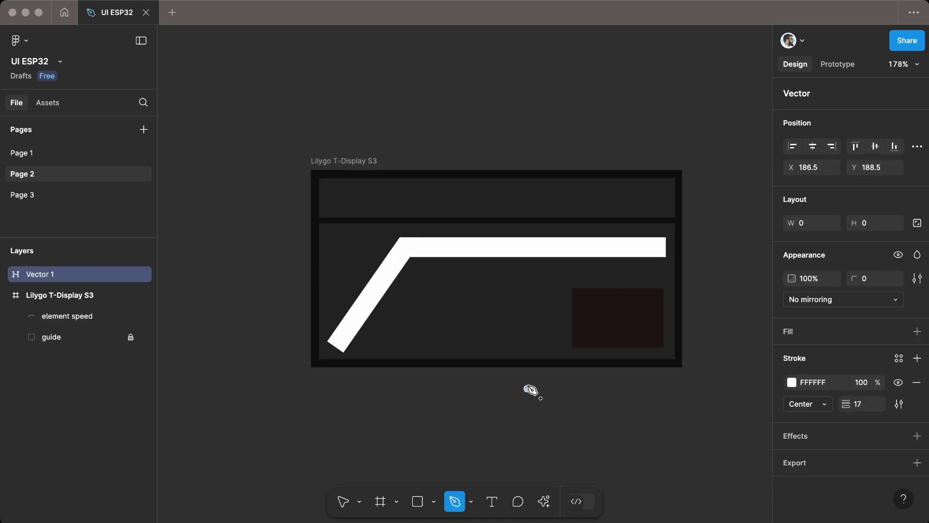
# Draw a vertical line about 158 high crossing the white band and name it needle speed.
pyautogui.click(527, 206)
pyautogui.press('Escape')
pyautogui.doubleClick(30, 275)
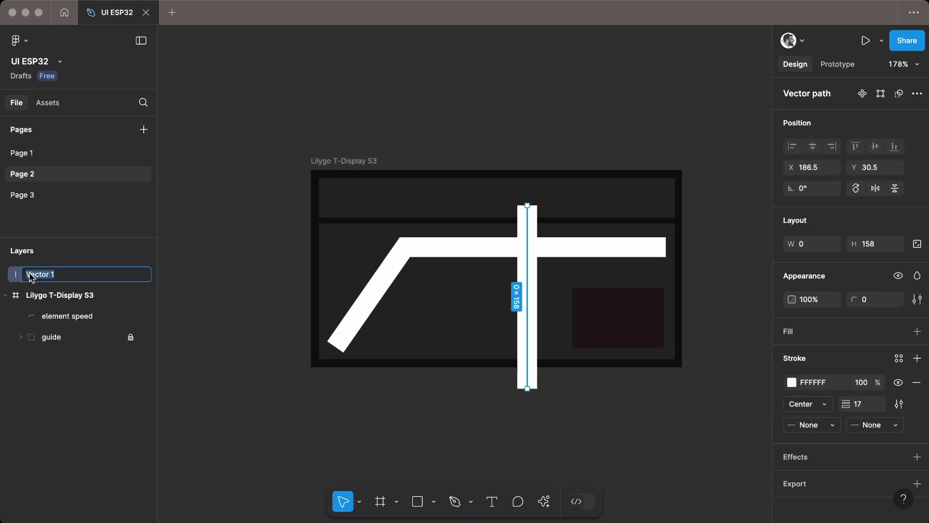
pyautogui.write('needle speed')
pyautogui.press('Return')
# Set the needle's stroke thickness to 4 and its colour to red FF0000.
pyautogui.click(866, 404)
pyautogui.write('4')
pyautogui.press('Return')
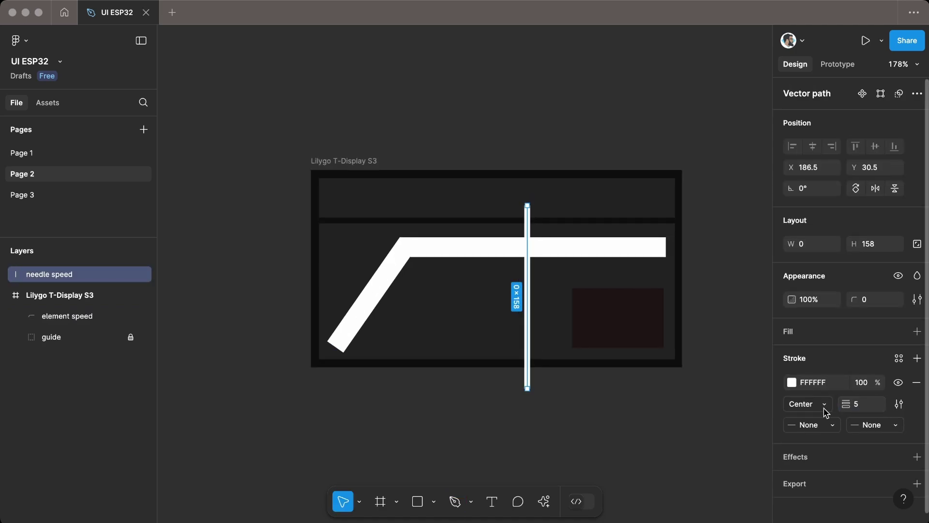
pyautogui.click(791, 382)
pyautogui.moveTo(741, 228); pyautogui.dragTo(804, 168)
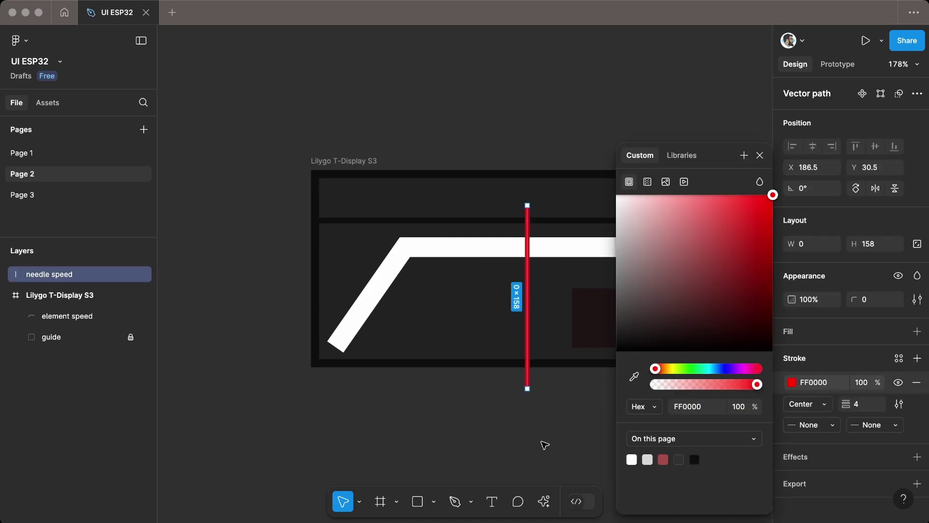
# Draw a circle about 7 in diameter centred on the needle's lower end, and place its layer beneath the needle speed layer.
pyautogui.click(545, 445)
pyautogui.scroll(10, 540, 418)
pyautogui.click(434, 500)
pyautogui.click(438, 422)
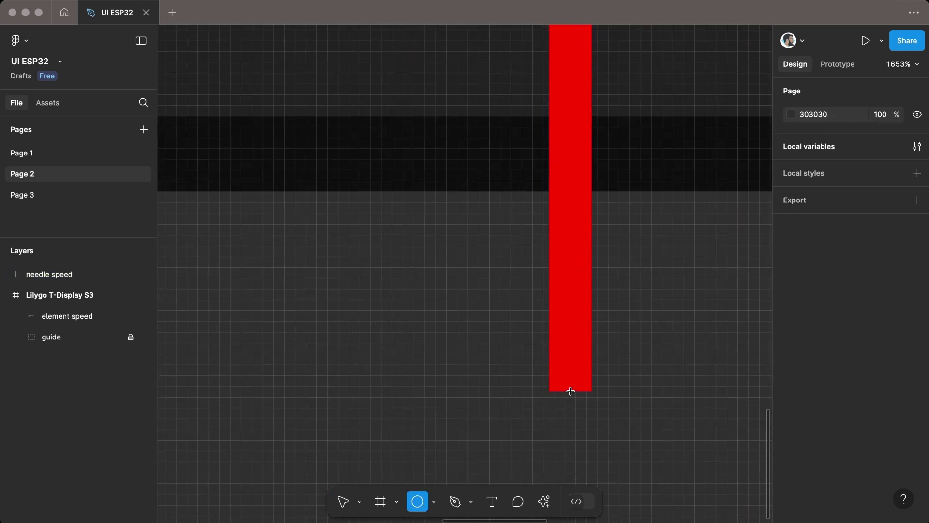
pyautogui.moveTo(572, 389); pyautogui.dragTo(586, 418)
pyautogui.scroll(3, 582, 395)
pyautogui.moveTo(73, 273); pyautogui.dragTo(78, 304)
pyautogui.moveTo(549, 420); pyautogui.dragTo(512, 443)
pyautogui.keyDown('shift'); pyautogui.click(585, 387); pyautogui.keyUp('shift')
pyautogui.scroll(-5, 515, 409)
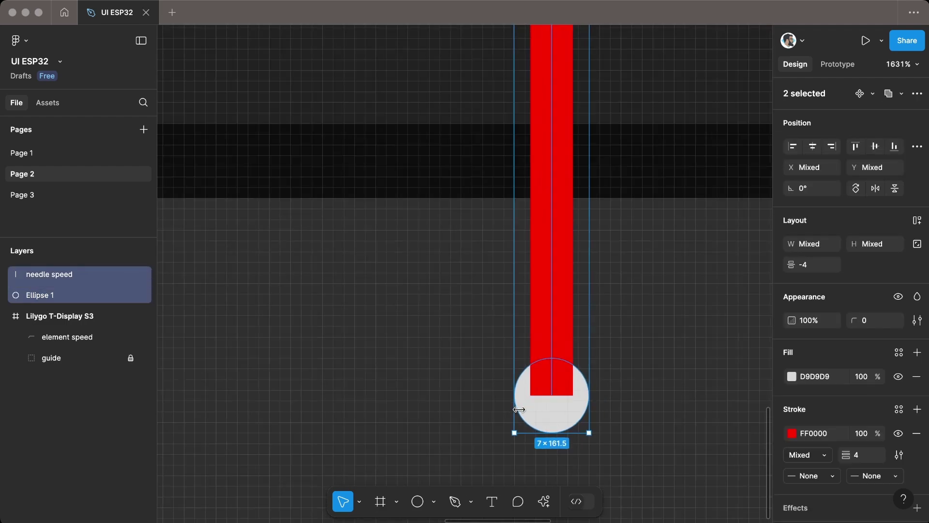
pyautogui.press('Escape')
pyautogui.scroll(-8, 481, 342)
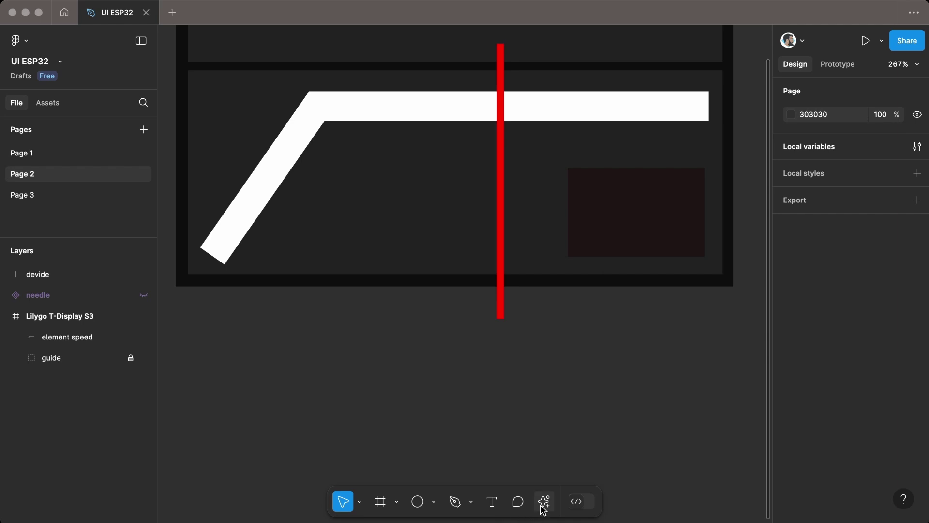
# Create 36 radial duplicates of the red devide line with the Radium plugin, using the bottom-centre rotation origin.
pyautogui.click(544, 503)
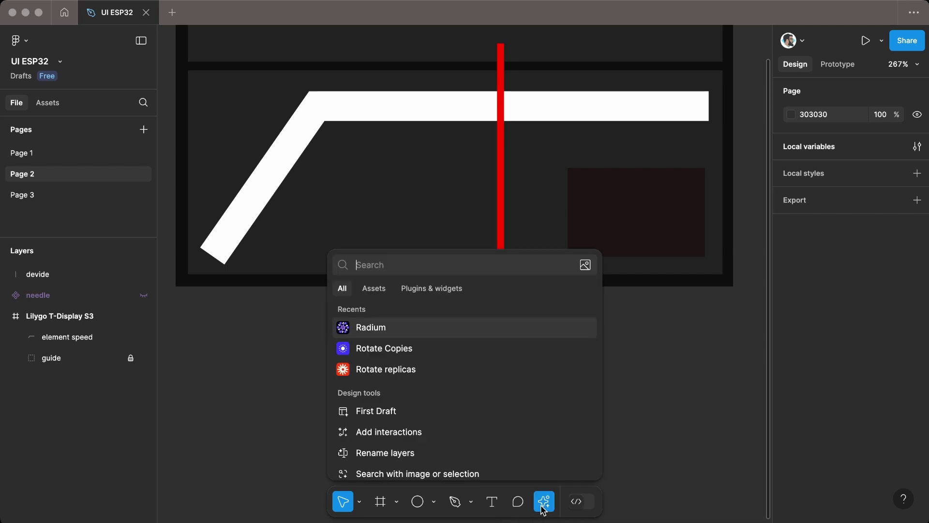
pyautogui.click(346, 332)
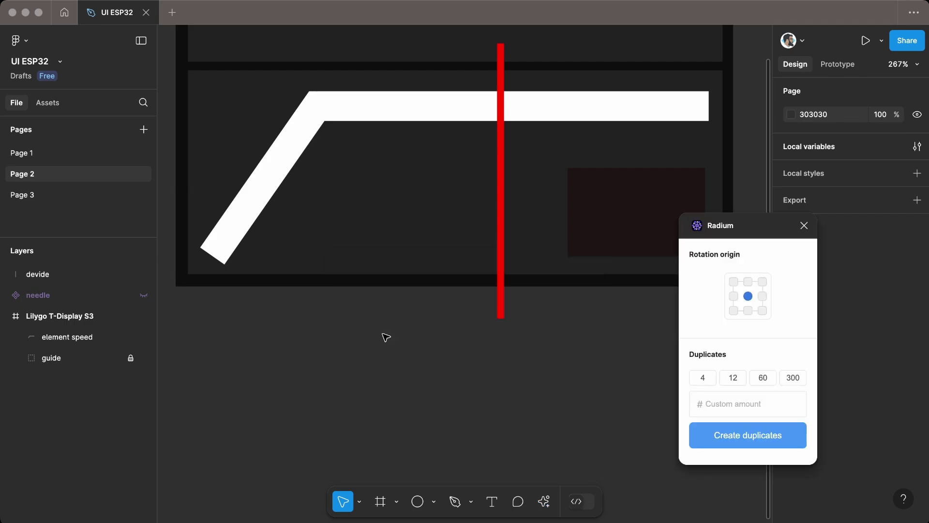
pyautogui.click(748, 310)
pyautogui.click(733, 404)
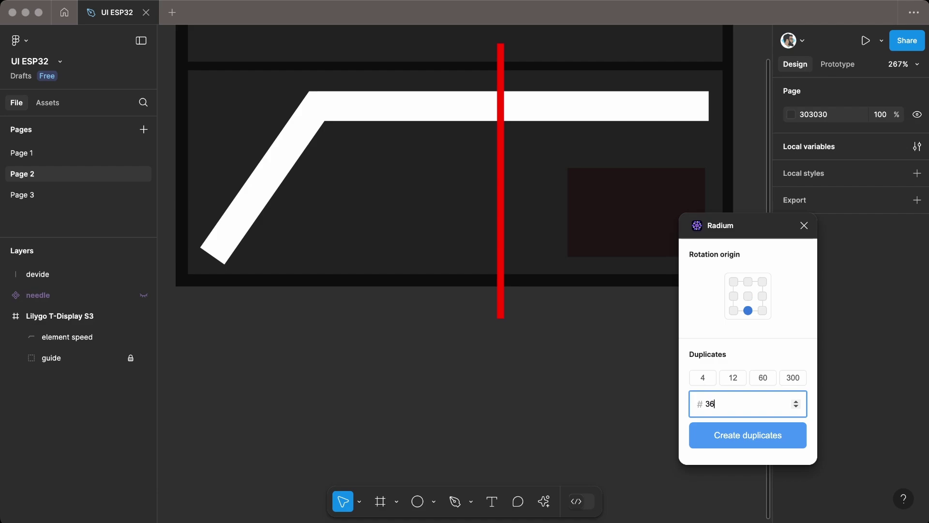
pyautogui.click(748, 435)
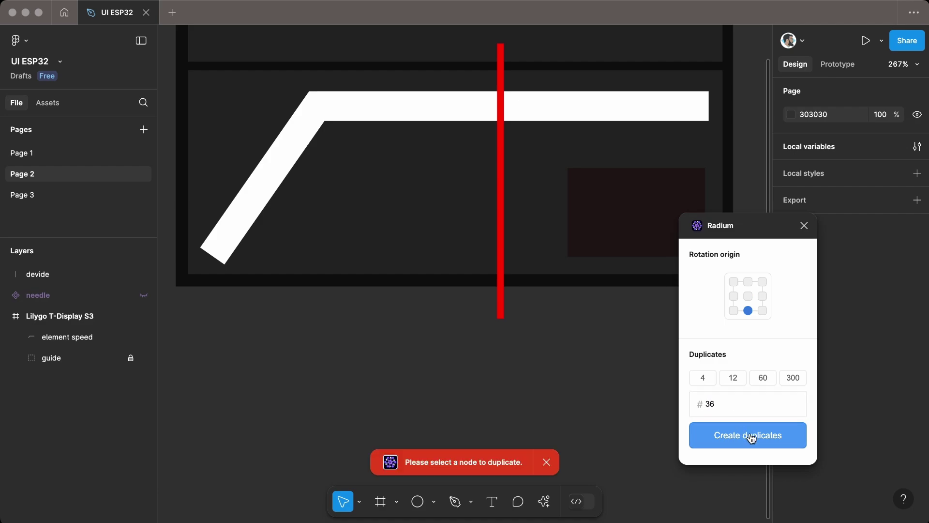
pyautogui.click(500, 221)
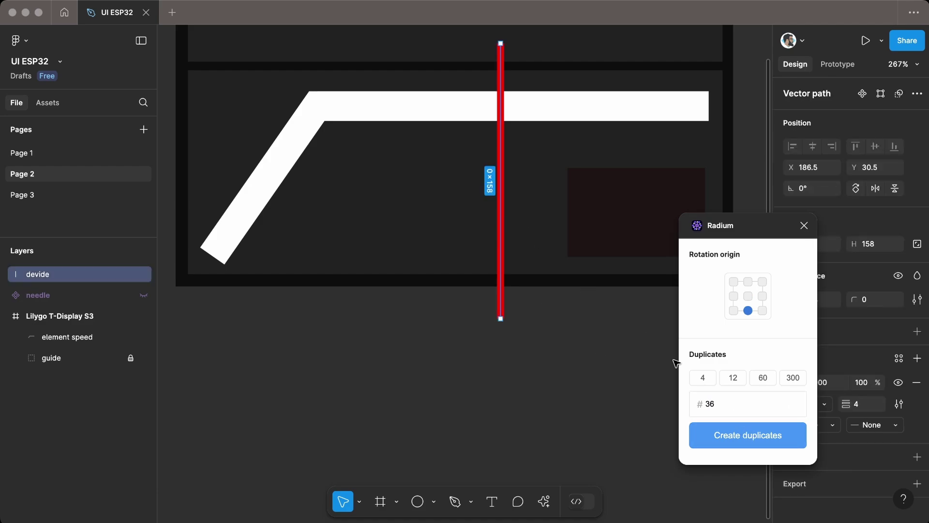
pyautogui.click(735, 434)
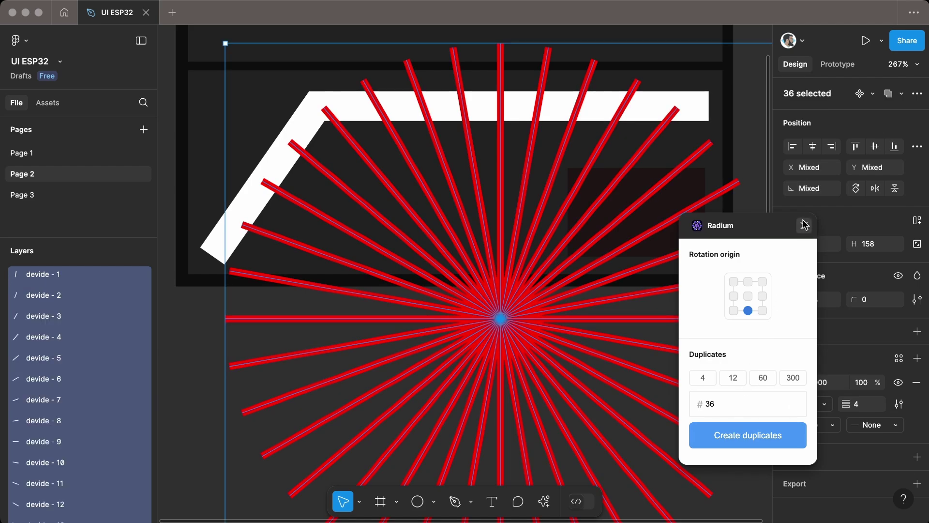
pyautogui.click(804, 225)
# Group the 36 radial lines and name the group devider.
pyautogui.scroll(-2, 89, 352)
pyautogui.scroll(2, 89, 346)
pyautogui.press('super+g')
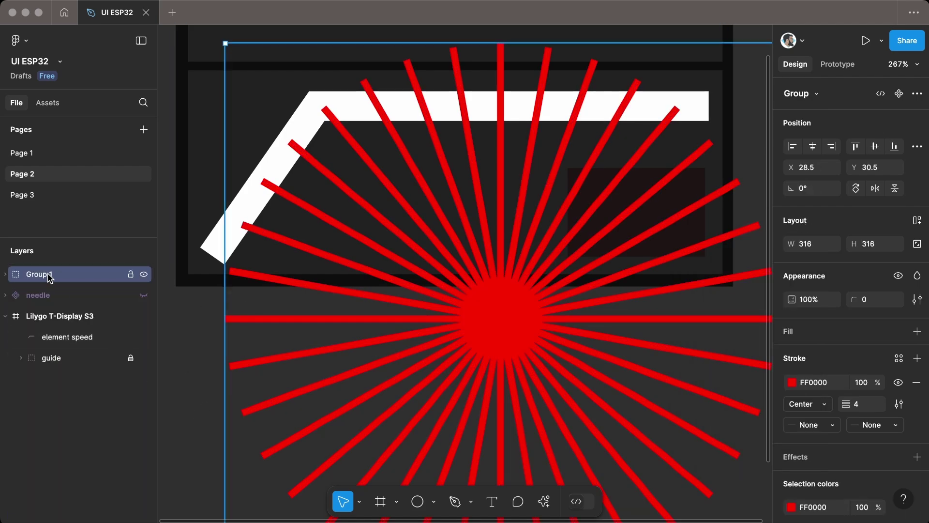
pyautogui.doubleClick(40, 274)
pyautogui.write('devider')
pyautogui.click(200, 288)
pyautogui.scroll(1, 200, 288)
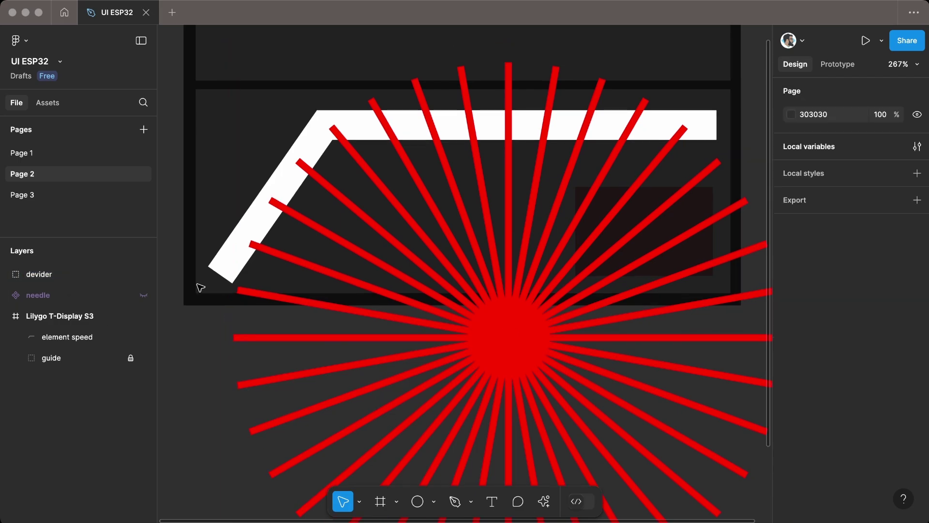
# Scale the devider group of radial lines about its centre to 374 × 374.
pyautogui.click(542, 254)
pyautogui.scroll(-2, 542, 254)
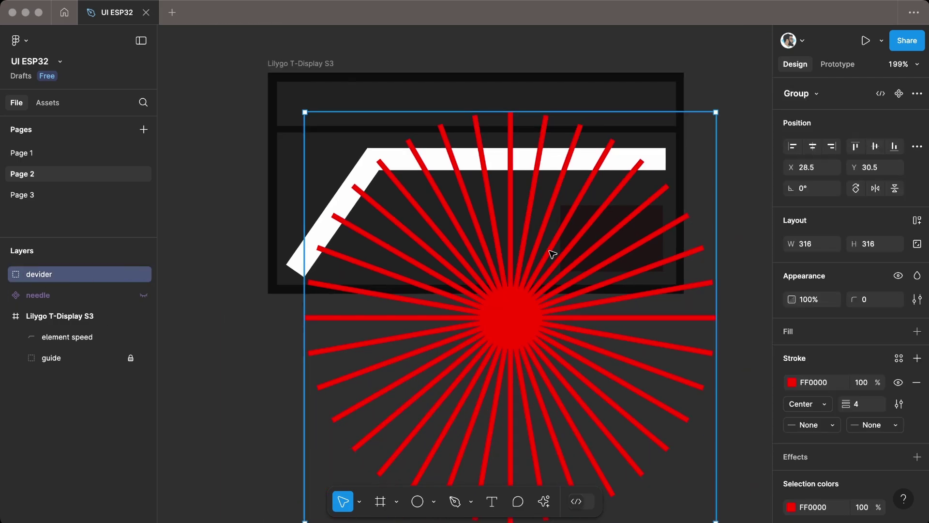
pyautogui.click(361, 503)
pyautogui.click(368, 470)
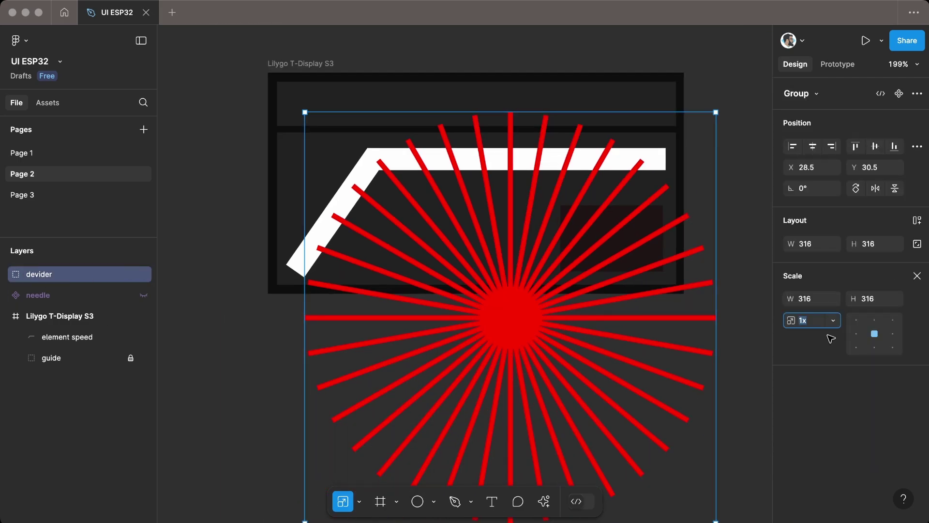
pyautogui.moveTo(812, 297); pyautogui.dragTo(887, 272)
pyautogui.write('v')
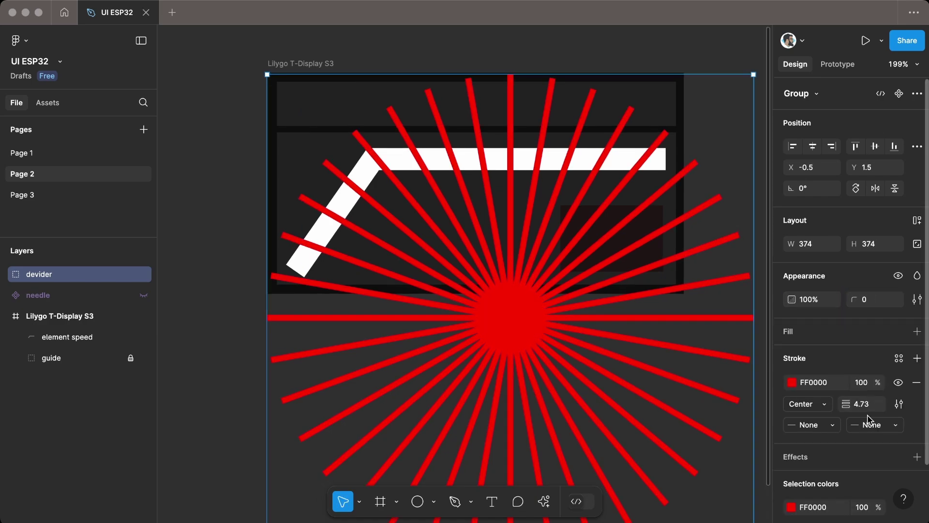
# Set the stroke thickness of the devider group's radial lines to 6.
pyautogui.write('6')
pyautogui.press('Return')
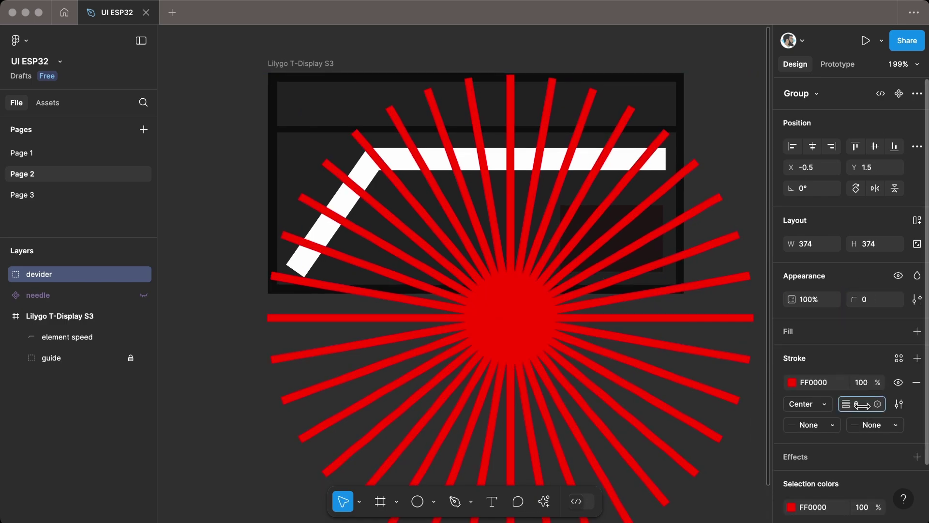
pyautogui.click(692, 57)
pyautogui.scroll(1, 693, 58)
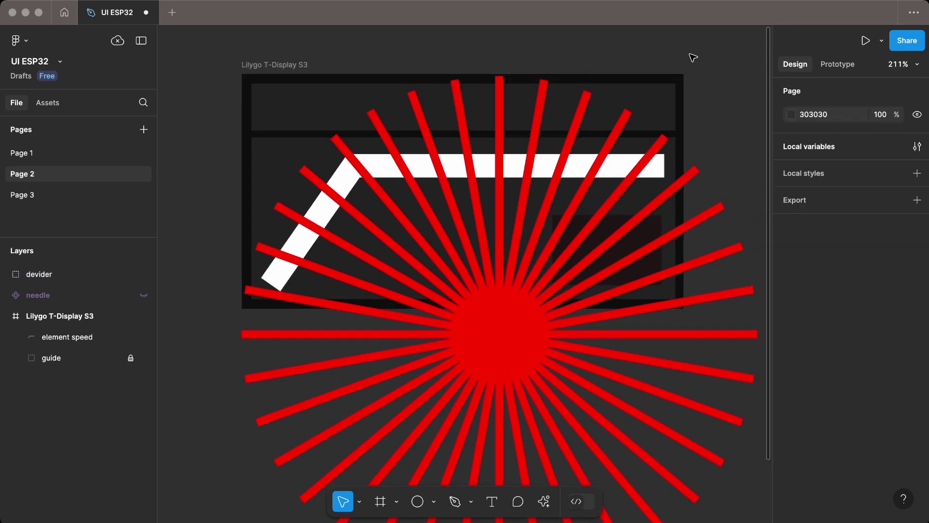
# Add the text label 0 beside the gauge band's lower end, and place six copies of it along the band up to its far end.
pyautogui.press('t')
pyautogui.click(206, 269)
pyautogui.write('0')
pyautogui.press('Escape')
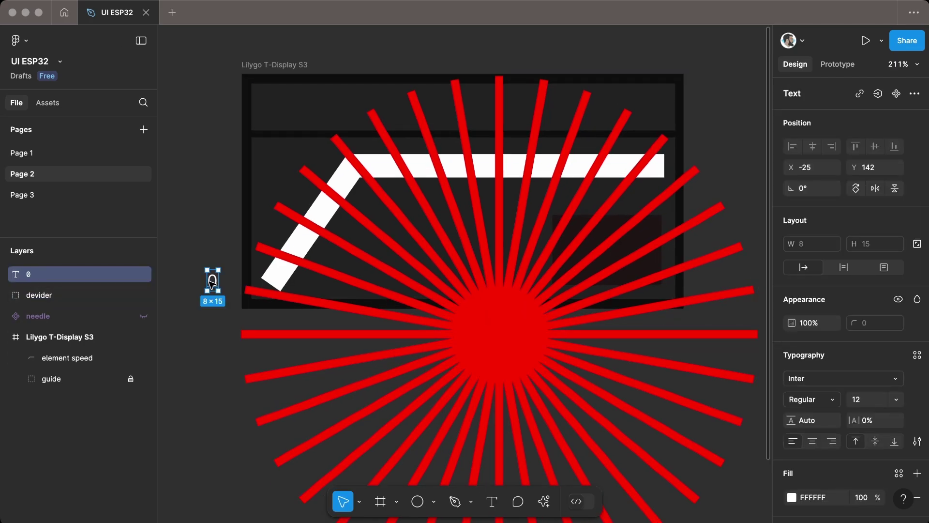
pyautogui.moveTo(211, 281); pyautogui.dragTo(642, 147)
# Change the six copied speed labels in order along the gauge to 20, 40, 60, 80, 100 and 120.
pyautogui.doubleClick(260, 194)
pyautogui.write('20')
pyautogui.press('Escape')
pyautogui.doubleClick(321, 120)
pyautogui.write('40')
pyautogui.press('Escape')
pyautogui.press('Return')
pyautogui.write('60')
pyautogui.press('Escape')
pyautogui.press('Return')
pyautogui.write('80')
pyautogui.press('Escape')
pyautogui.press('Return')
pyautogui.write('100')
pyautogui.press('Escape')
pyautogui.press('Return')
pyautogui.write('120')
pyautogui.press('Escape')
# Reshape the element speed path by shortening its horizontal end to X 300 and extending its lower end to X 17.5, Y 161.5.
pyautogui.click(620, 165)
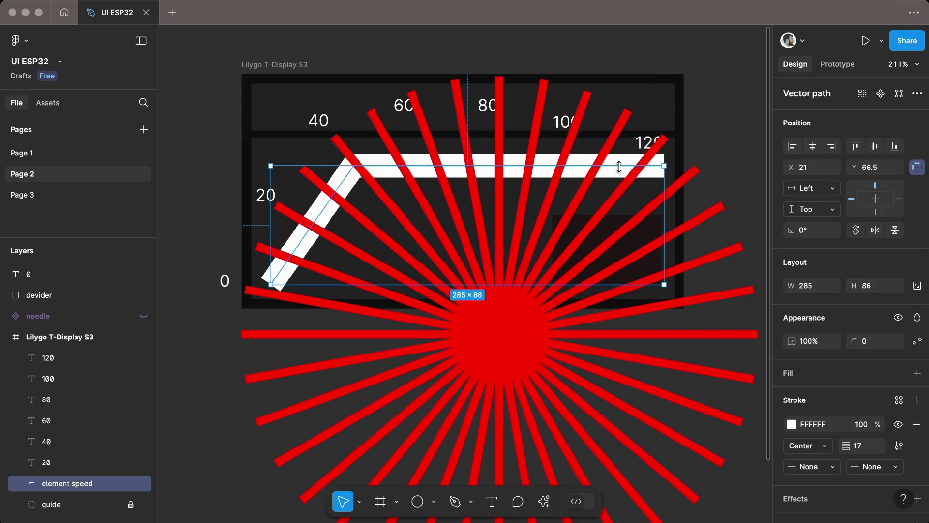
pyautogui.doubleClick(308, 242)
pyautogui.click(664, 165)
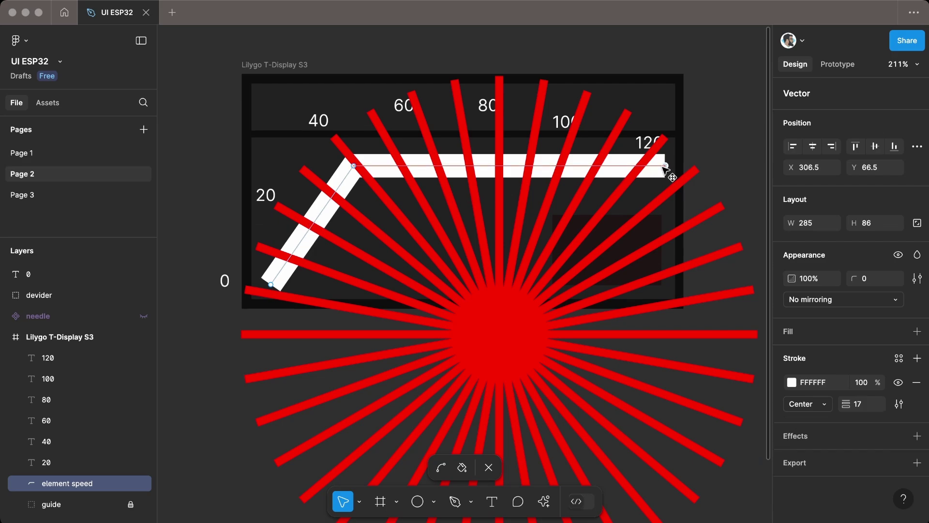
pyautogui.moveTo(663, 166); pyautogui.dragTo(656, 167)
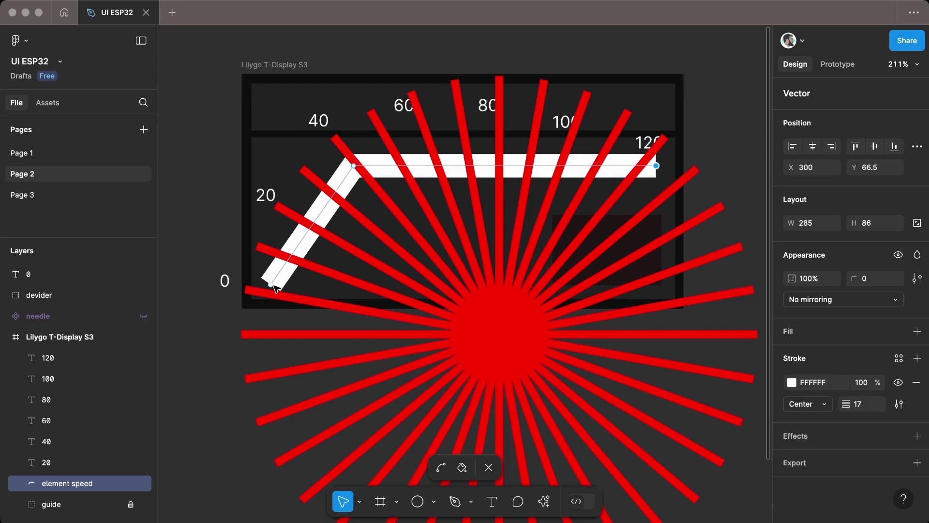
pyautogui.moveTo(271, 285); pyautogui.dragTo(266, 296)
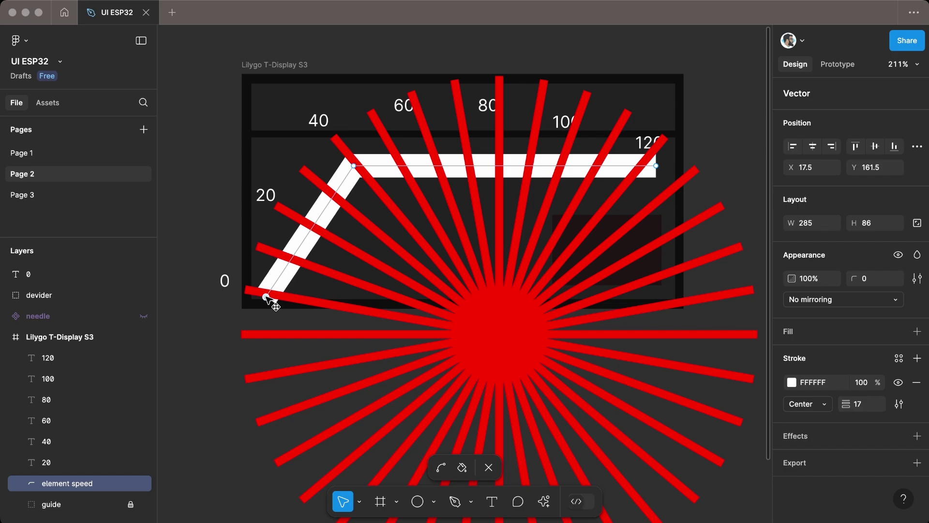
pyautogui.press('Escape')
pyautogui.click(214, 362)
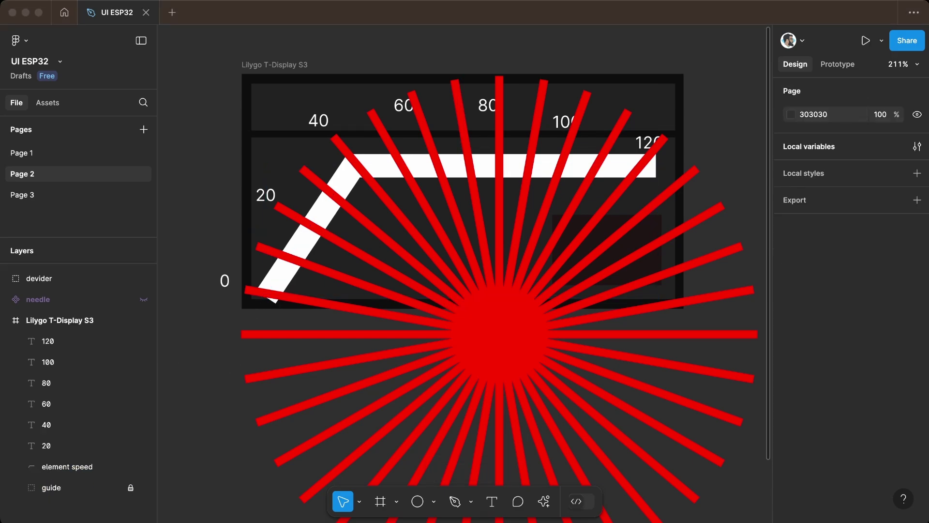
# Duplicate the devider group as a hidden, locked backup, and outline the strokes of the visible group's 36 lines.
pyautogui.click(508, 338)
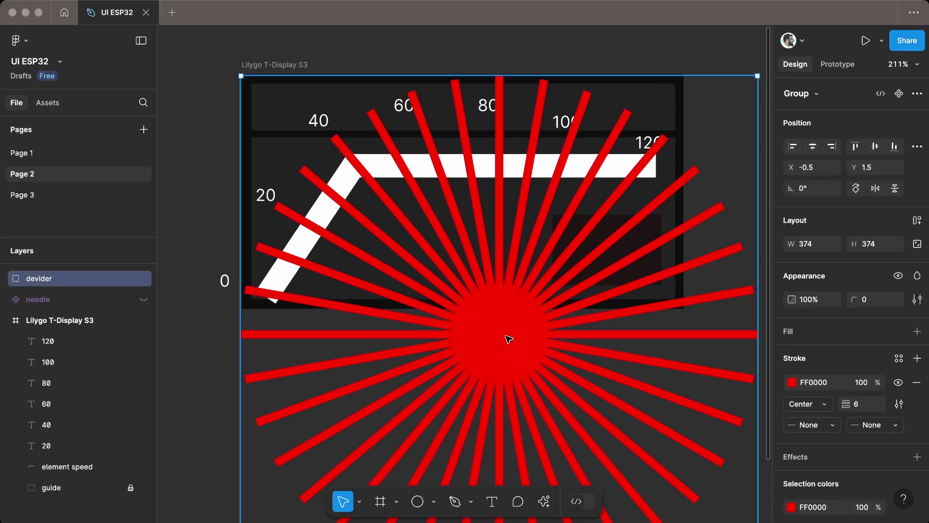
pyautogui.press('super+d')
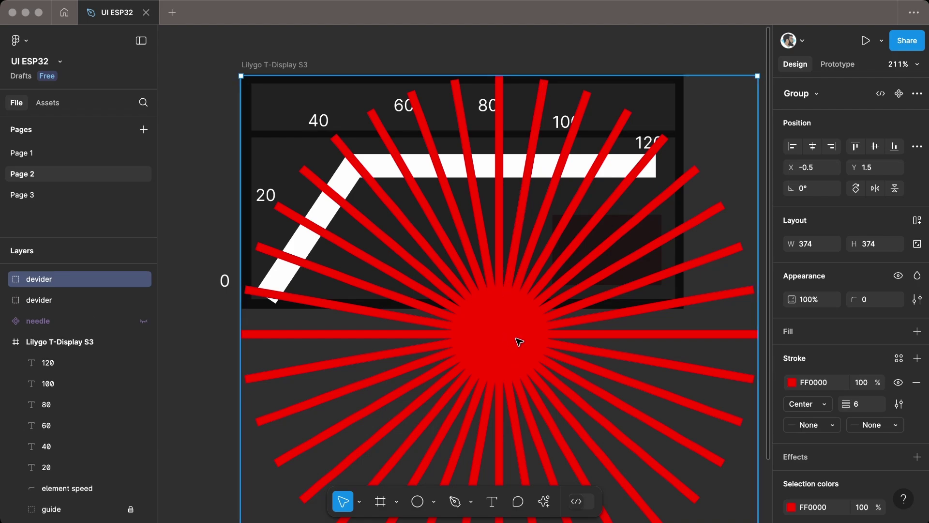
pyautogui.rightClick(496, 328)
pyautogui.click(573, 321)
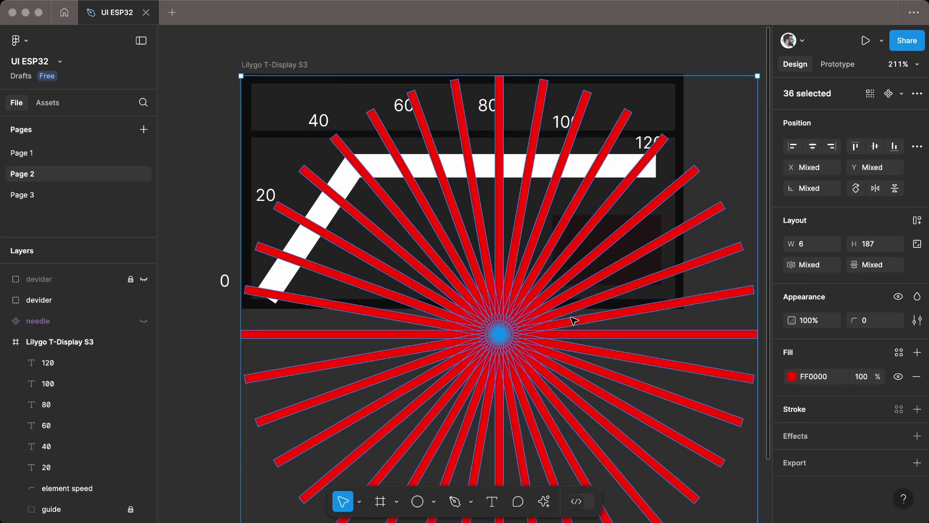
# Unite the 36 outlined lines in the visible devider group into one shape and flatten it into a single vector path.
pyautogui.click(917, 93)
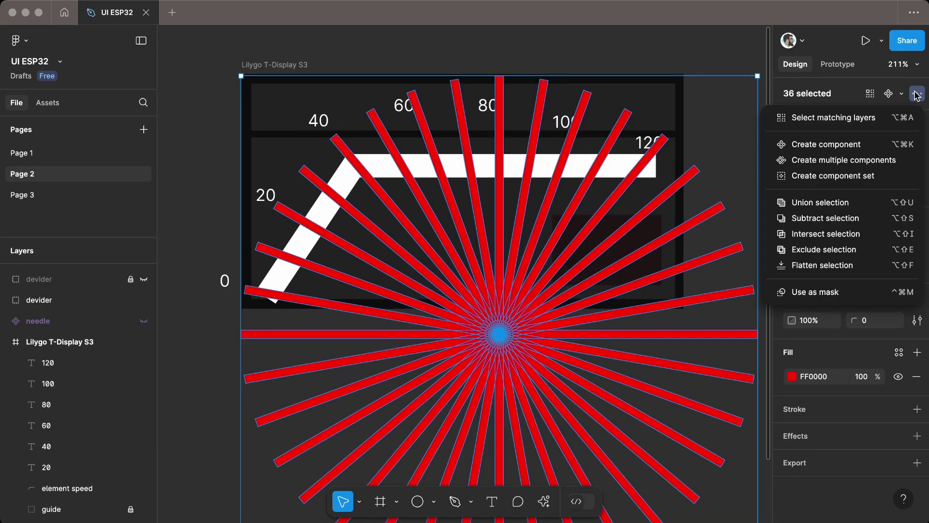
pyautogui.click(815, 203)
pyautogui.rightClick(502, 334)
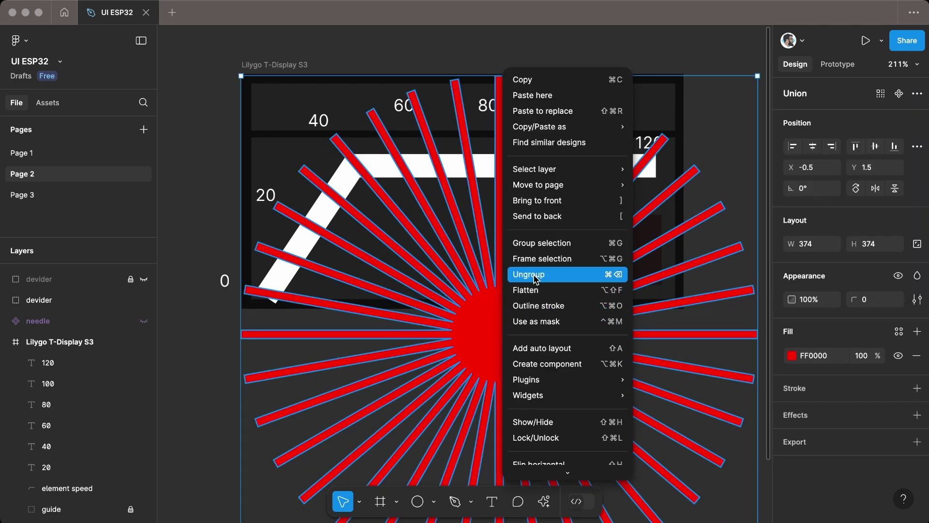
pyautogui.click(538, 290)
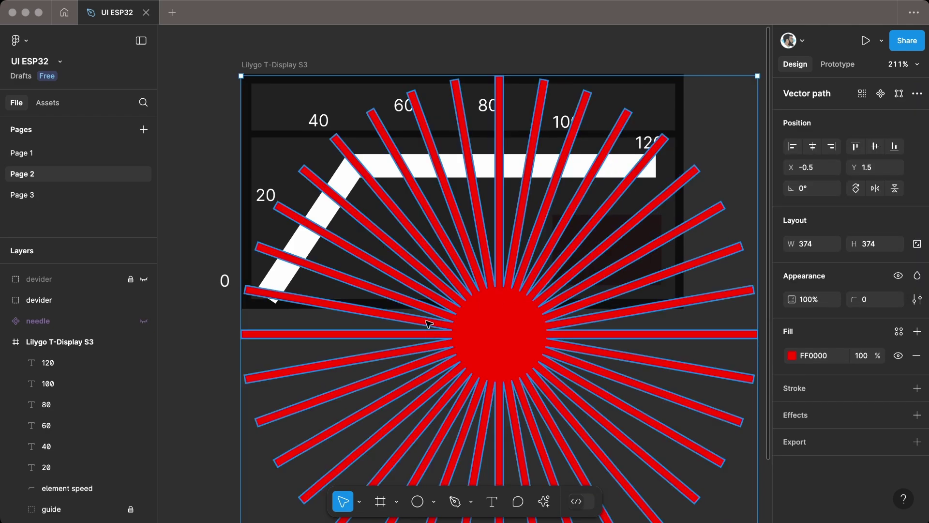
pyautogui.click(77, 307)
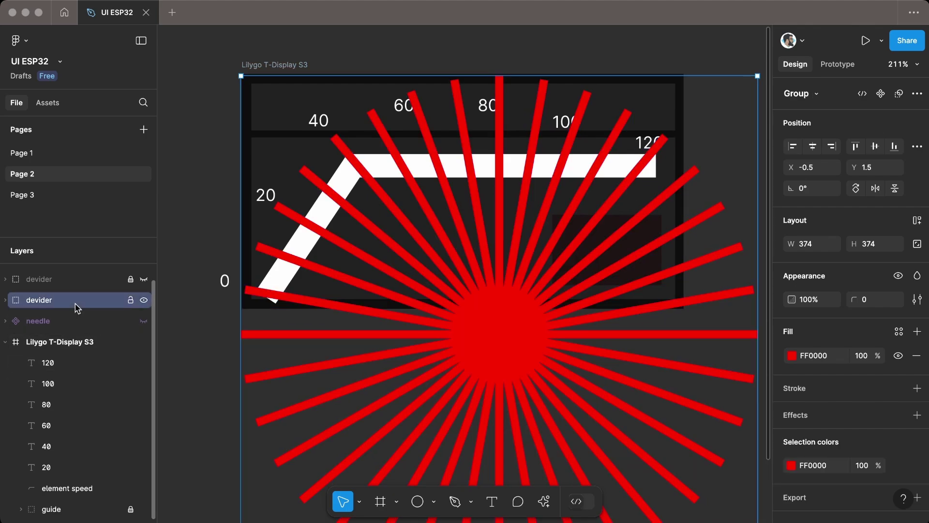
pyautogui.click(8, 300)
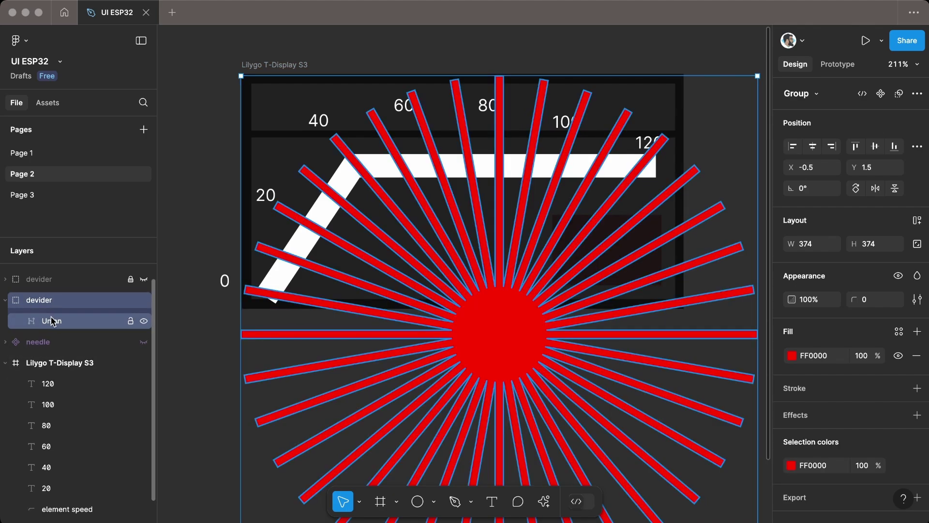
pyautogui.press('Escape')
# Keep a hidden duplicate of the element speed path and outline the stroke of the visible one.
pyautogui.click(73, 475)
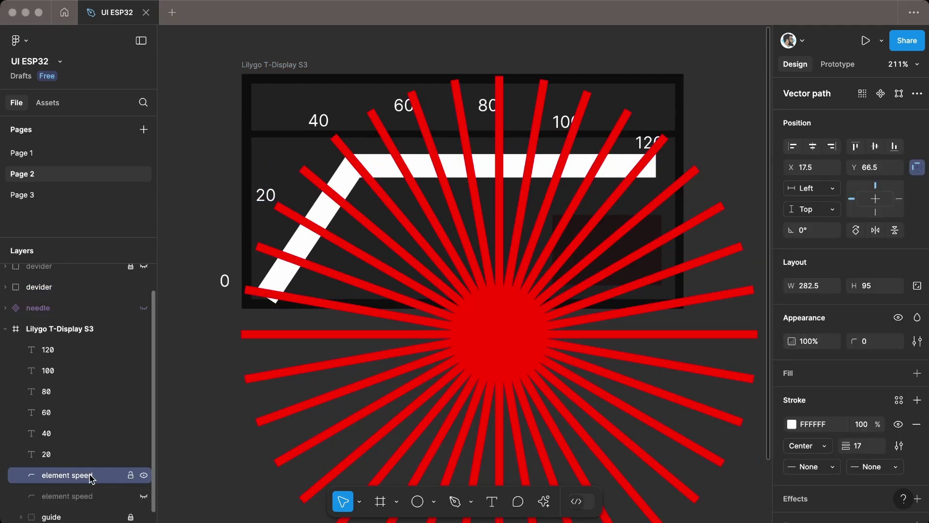
pyautogui.rightClick(278, 279)
pyautogui.click(329, 296)
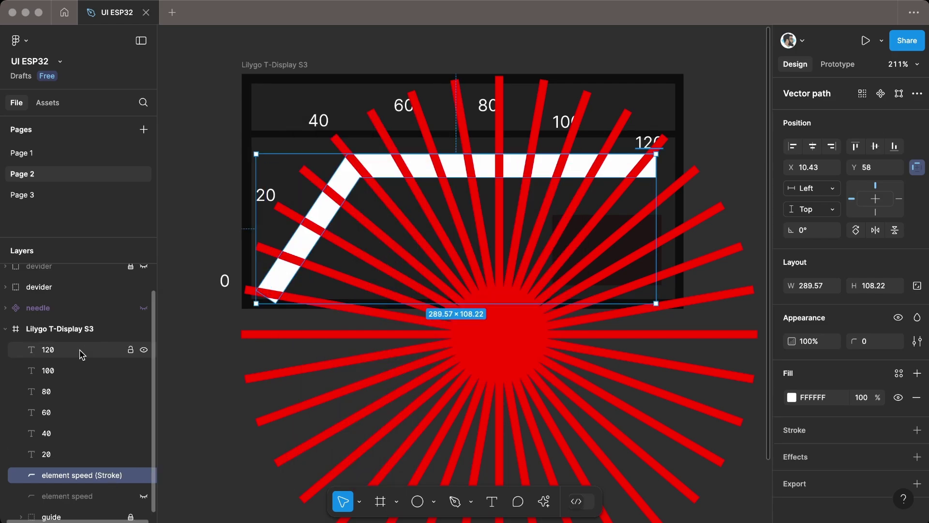
# Move the Union layer out of the devider group into the Lilygo T-Display S3 frame, directly above element speed (Stroke).
pyautogui.click(483, 328)
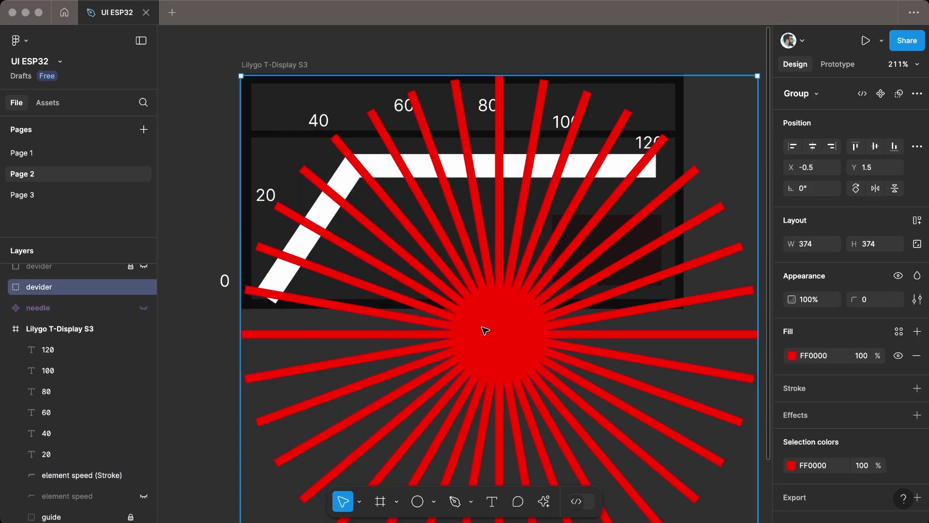
pyautogui.click(7, 290)
pyautogui.click(67, 313)
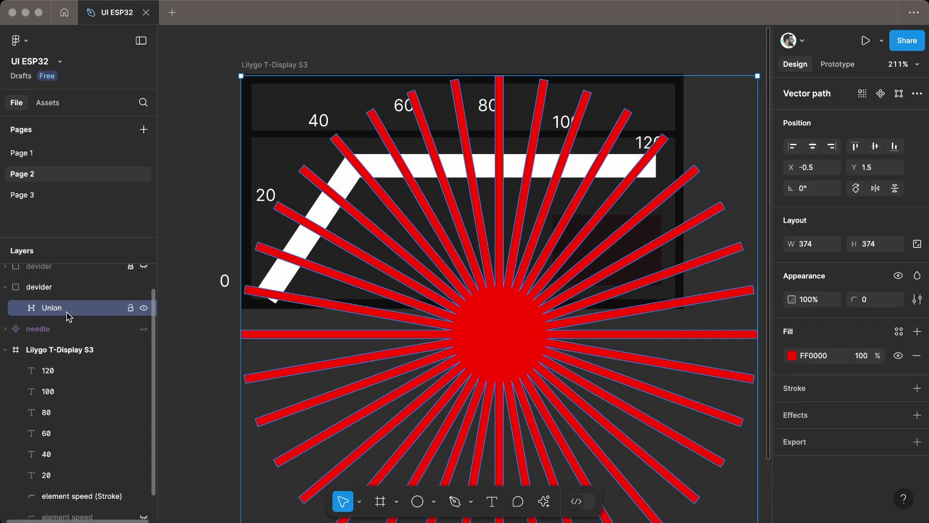
pyautogui.moveTo(58, 314); pyautogui.dragTo(75, 488)
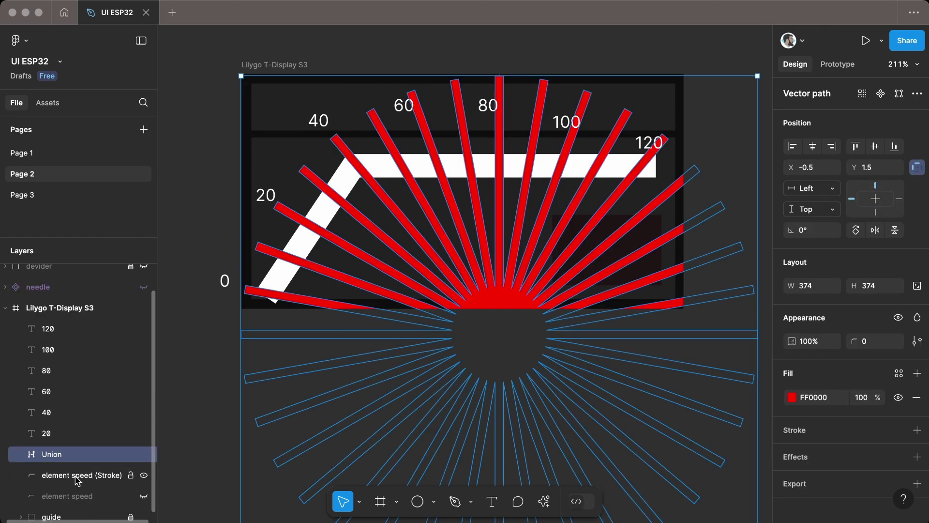
# Subtract the Union ray shape from the element speed (Stroke) band to cut it into segments.
pyautogui.keyDown('shift'); pyautogui.click(77, 475); pyautogui.keyUp('shift')
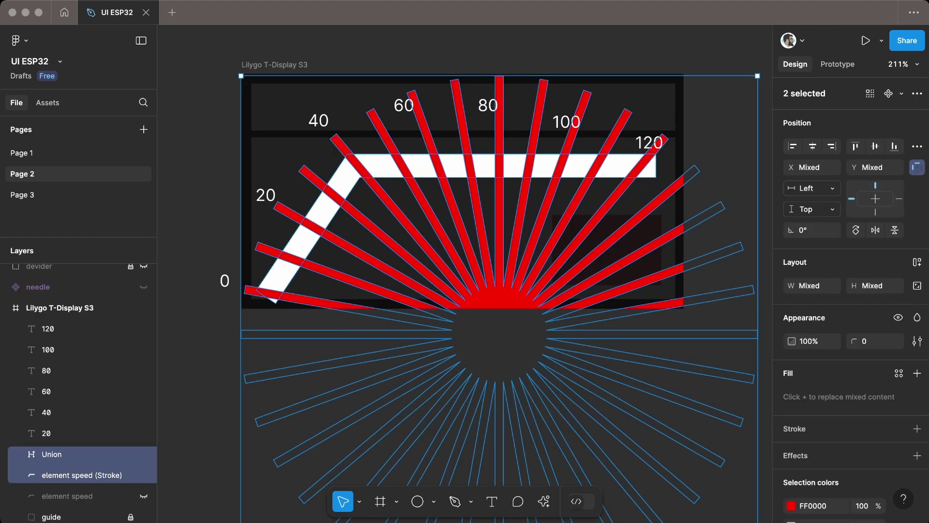
pyautogui.click(916, 94)
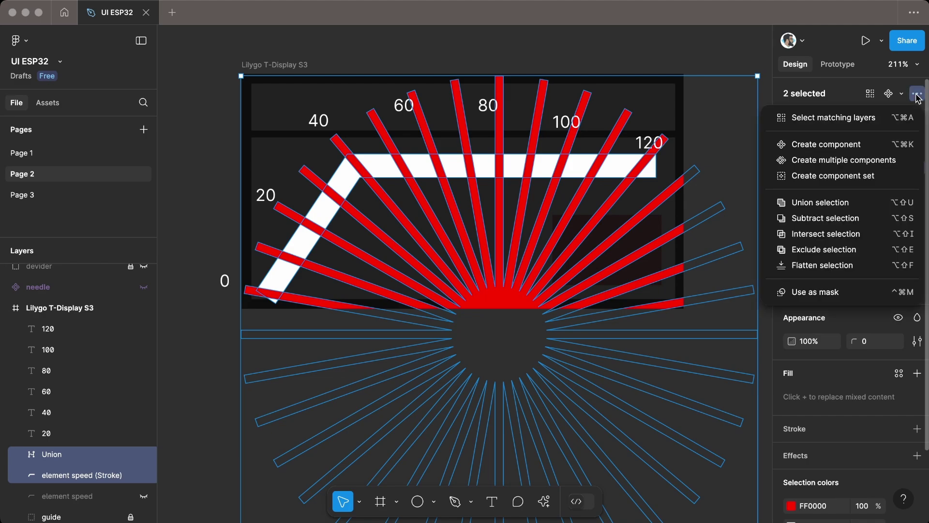
pyautogui.click(813, 228)
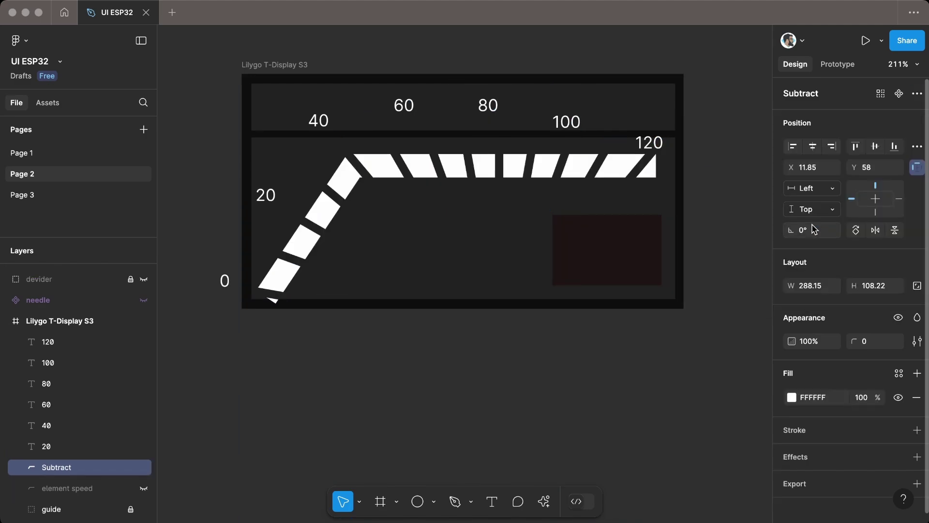
# Flatten the subtracted gauge shape and rename its layer element speed.
pyautogui.rightClick(121, 424)
pyautogui.click(172, 296)
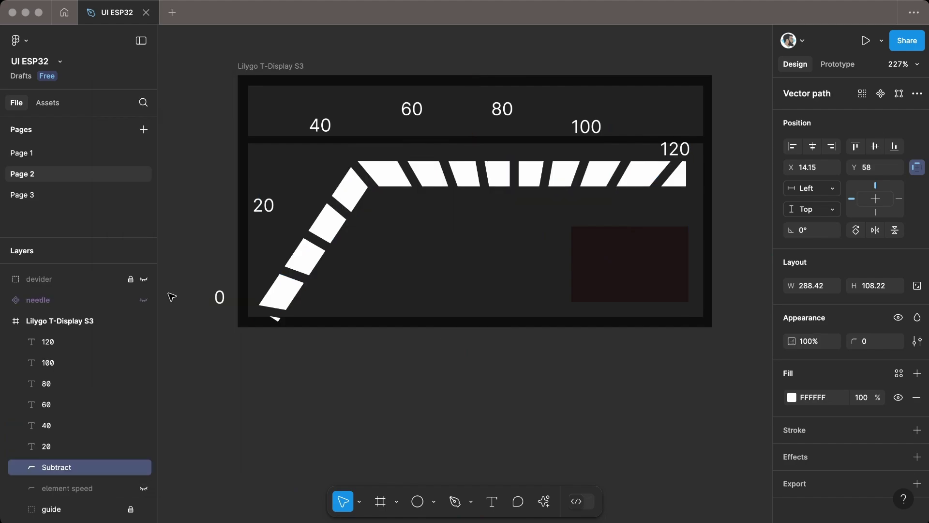
pyautogui.doubleClick(69, 467)
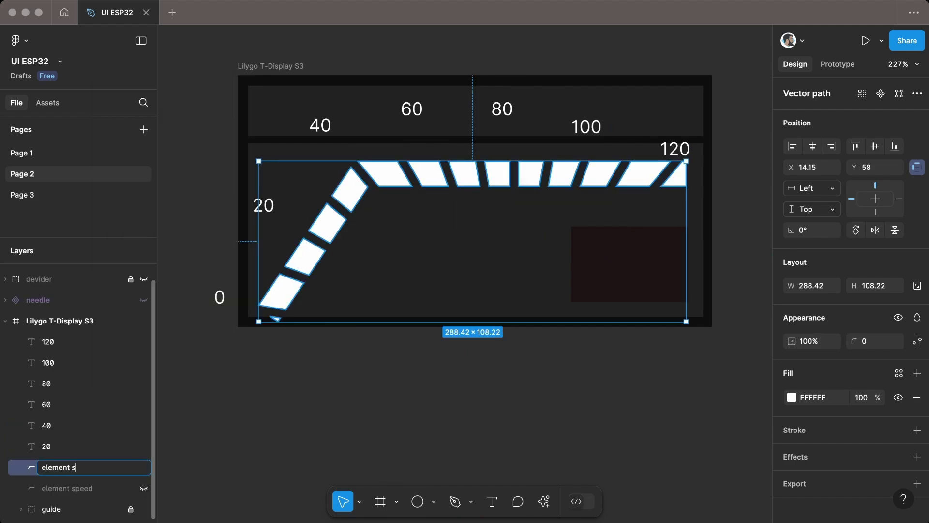
pyautogui.click(452, 408)
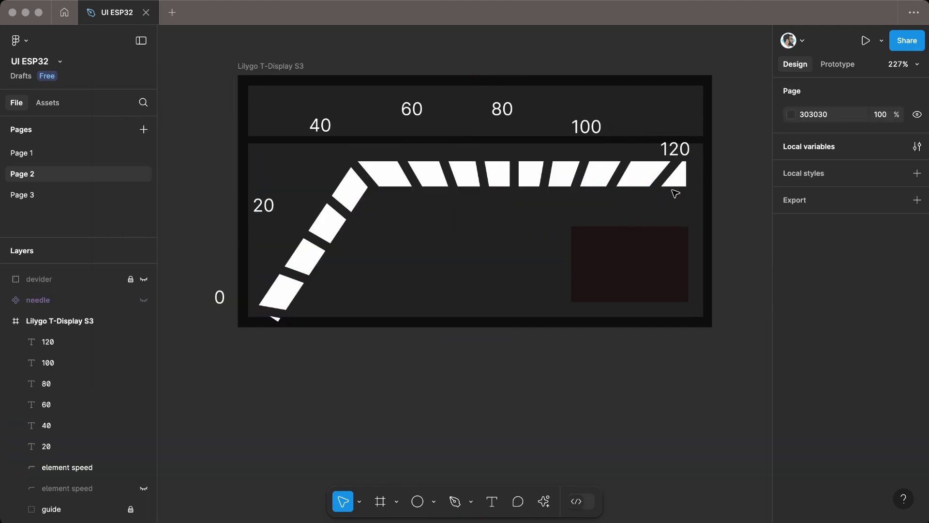
# Delete the vector points of the leftover triangular piece at the 120 end of the segmented gauge.
pyautogui.doubleClick(676, 184)
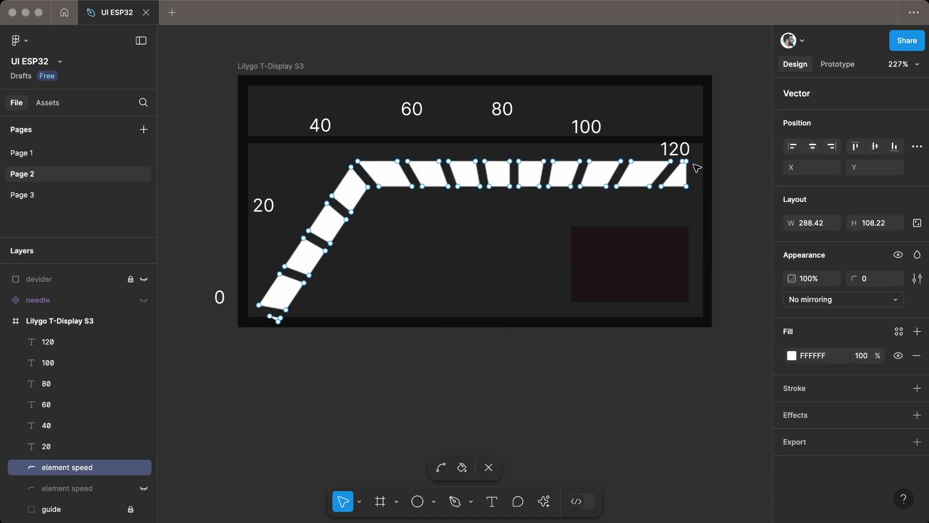
pyautogui.moveTo(691, 160); pyautogui.dragTo(680, 165)
pyautogui.press('Delete')
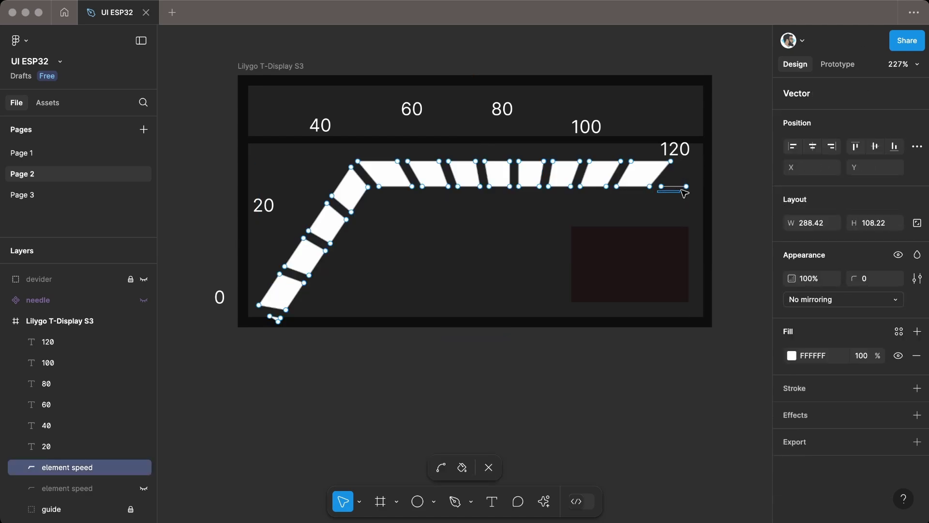
pyautogui.moveTo(683, 192); pyautogui.dragTo(695, 188)
# Delete the vector points of the leftover sliver below the lowest segment at the gauge's 0 end.
pyautogui.scroll(5, 253, 324)
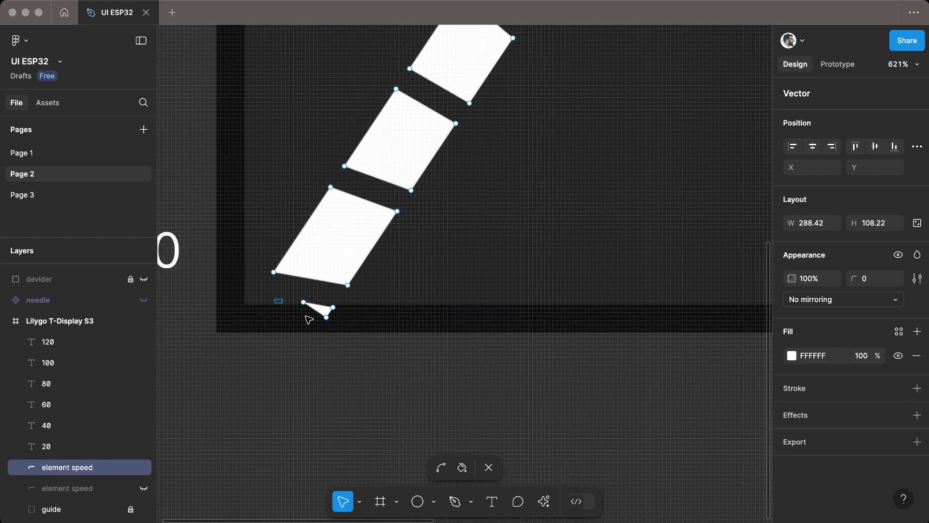
pyautogui.moveTo(305, 316); pyautogui.dragTo(361, 339)
pyautogui.press('Delete')
pyautogui.scroll(-3, 361, 340)
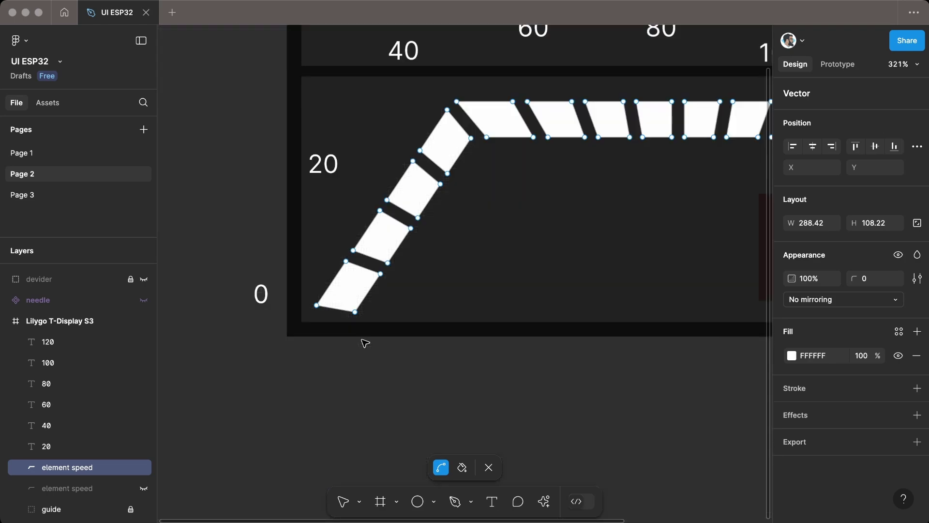
pyautogui.scroll(-3, 365, 343)
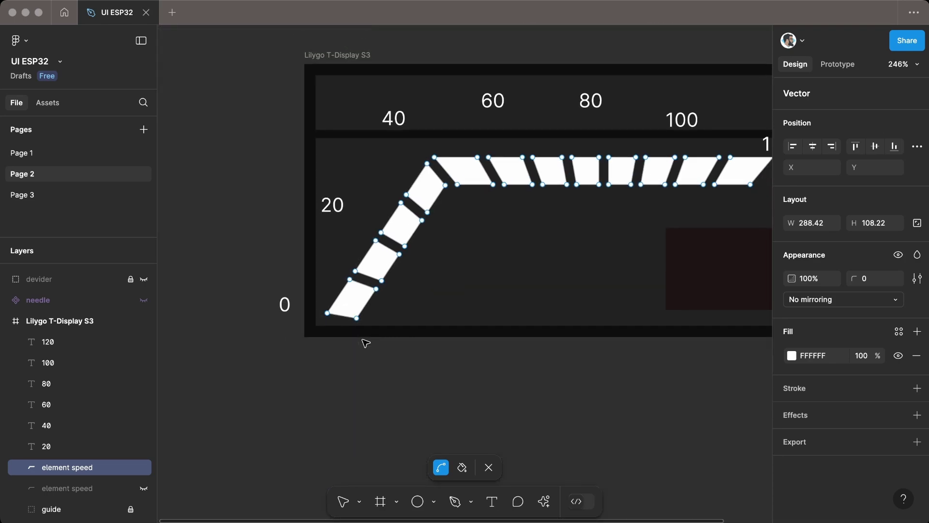
# Finish editing the gauge's vector points, show the hidden element speed line beneath it and set that line's stroke width to 8.
pyautogui.scroll(-2, 365, 342)
pyautogui.press('Escape')
pyautogui.press('Escape')
pyautogui.press('Escape')
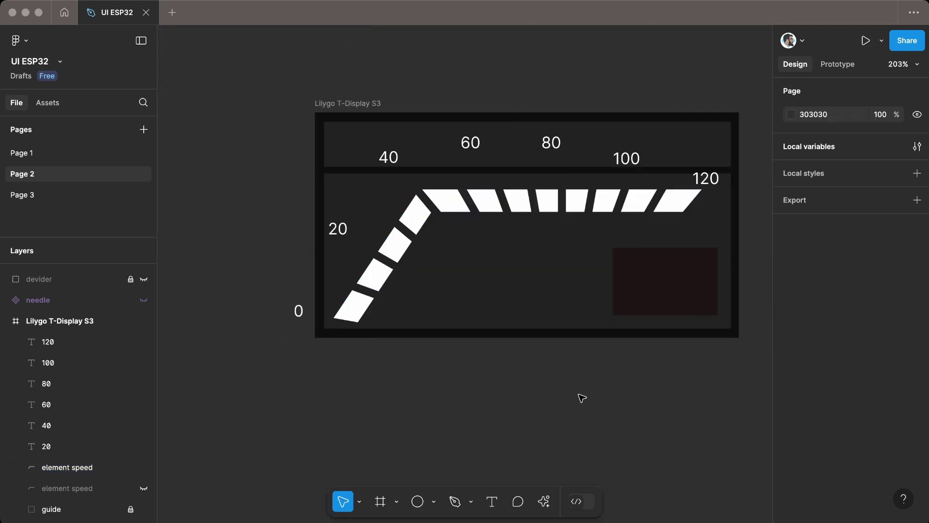
pyautogui.moveTo(596, 406); pyautogui.dragTo(556, 412)
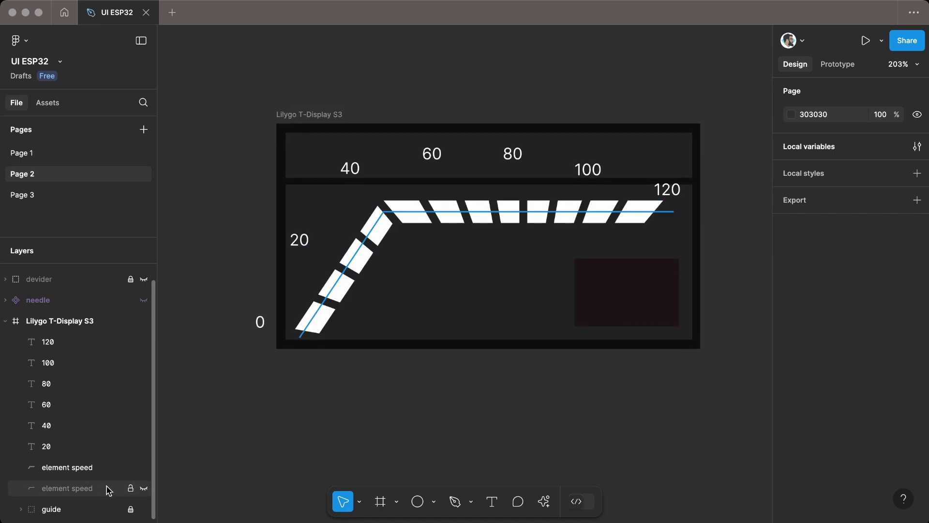
pyautogui.click(144, 488)
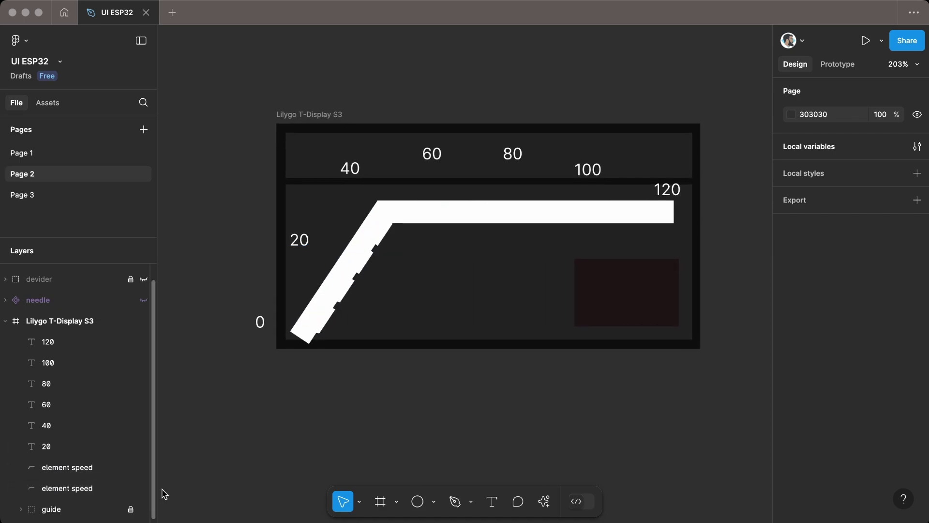
pyautogui.click(459, 210)
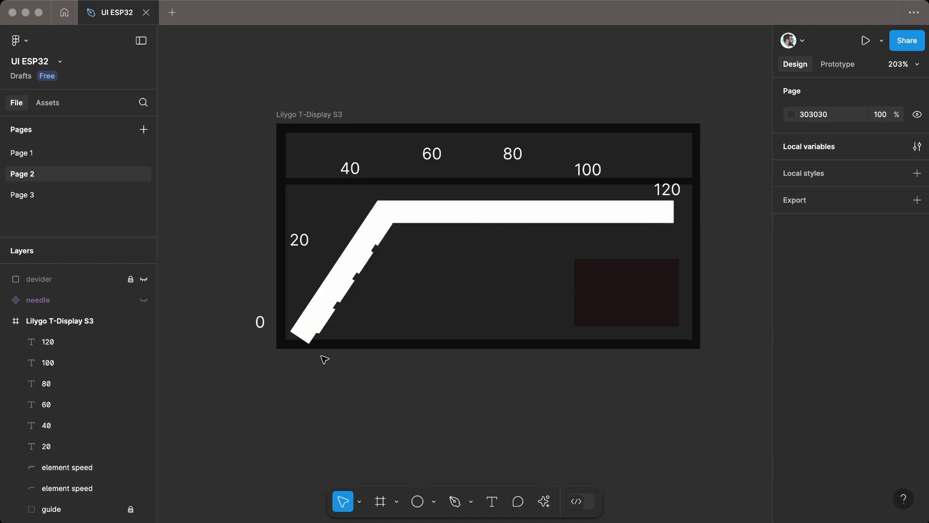
pyautogui.click(304, 337)
pyautogui.moveTo(872, 446); pyautogui.dragTo(853, 446)
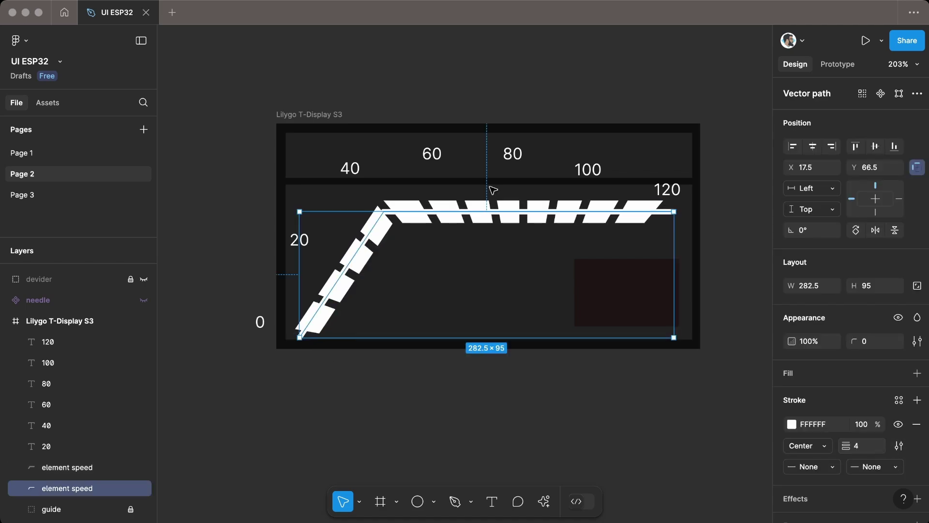
pyautogui.scroll(3, 435, 214)
pyautogui.moveTo(865, 448); pyautogui.dragTo(873, 448)
pyautogui.press('Escape')
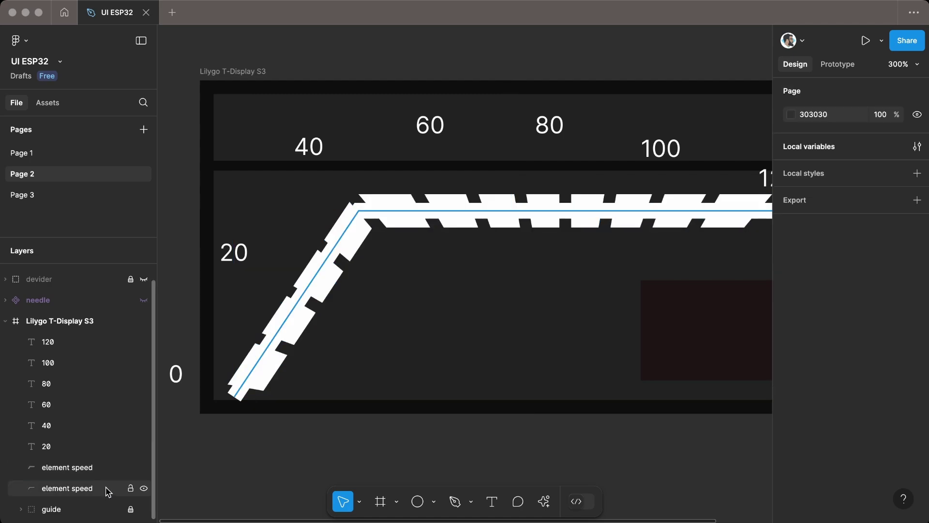
# Move the element speed line to the inner side of the segmented gauge at X 32, Y 85 and set its stroke width to 12.
pyautogui.click(108, 488)
pyautogui.moveTo(336, 255); pyautogui.dragTo(357, 288)
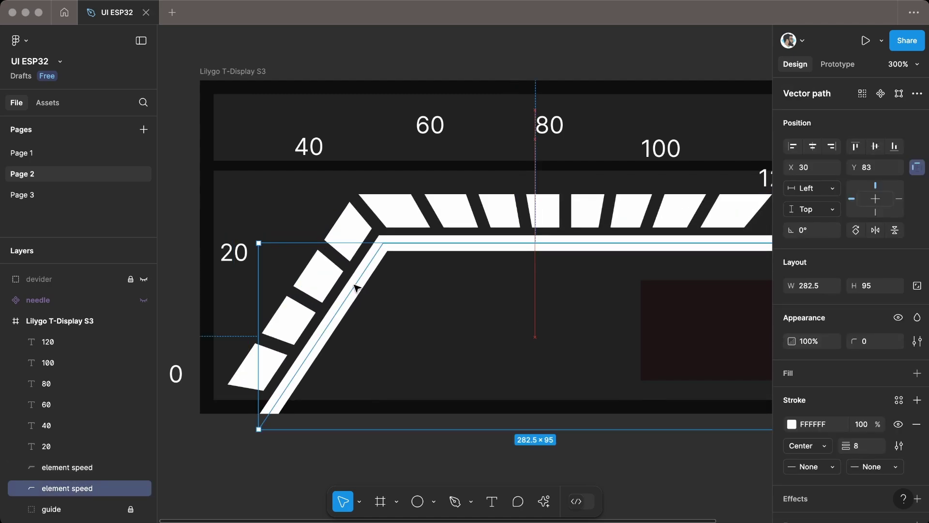
pyautogui.scroll(-2, 382, 256)
pyautogui.moveTo(860, 448); pyautogui.dragTo(870, 448)
pyautogui.scroll(4, 385, 264)
pyautogui.moveTo(369, 250); pyautogui.dragTo(375, 253)
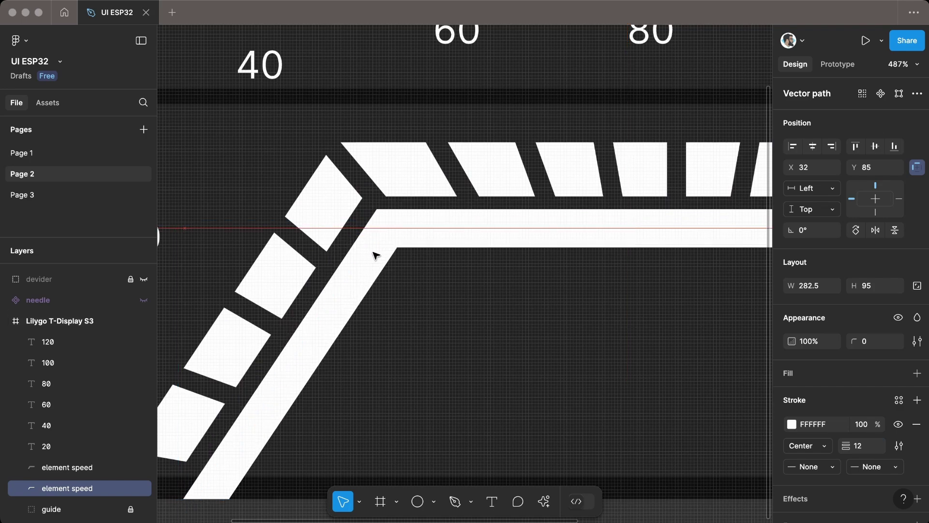
pyautogui.scroll(-3, 399, 181)
pyautogui.scroll(-1, 401, 183)
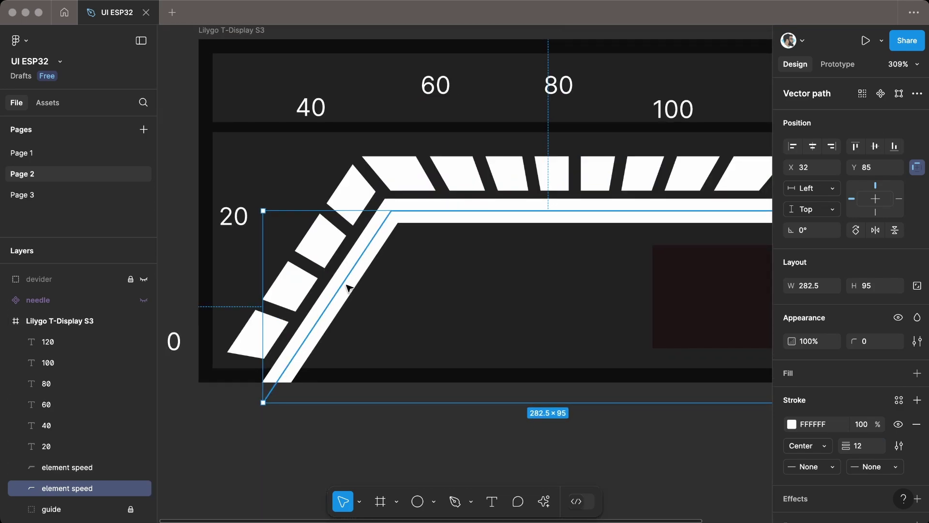
pyautogui.scroll(1, 141, 357)
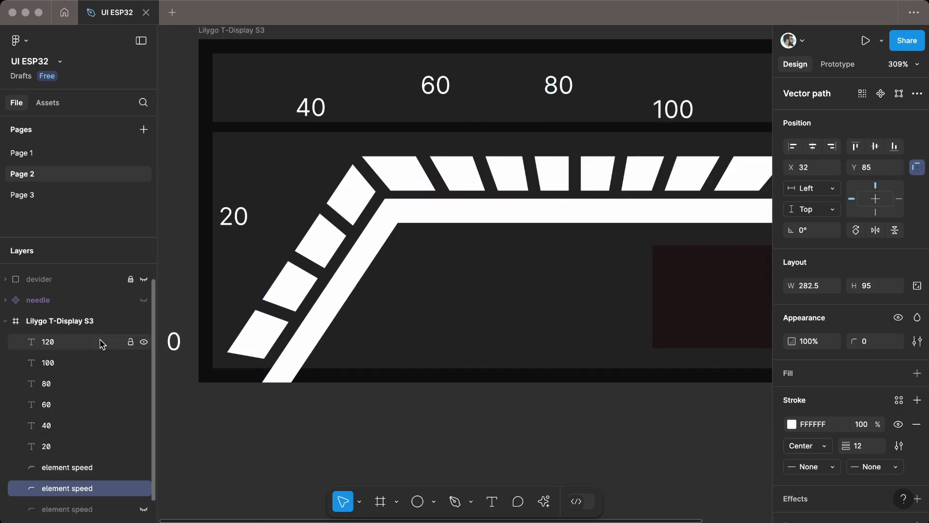
# Show the devider ray group, duplicate it and hide the upper of the two copies.
pyautogui.click(144, 295)
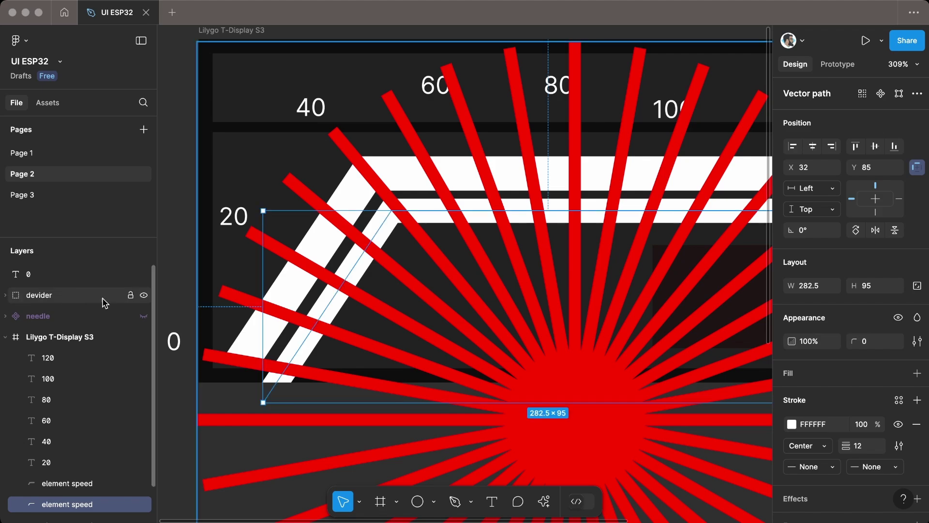
pyautogui.click(82, 299)
pyautogui.press('super+d')
pyautogui.click(143, 295)
pyautogui.click(85, 316)
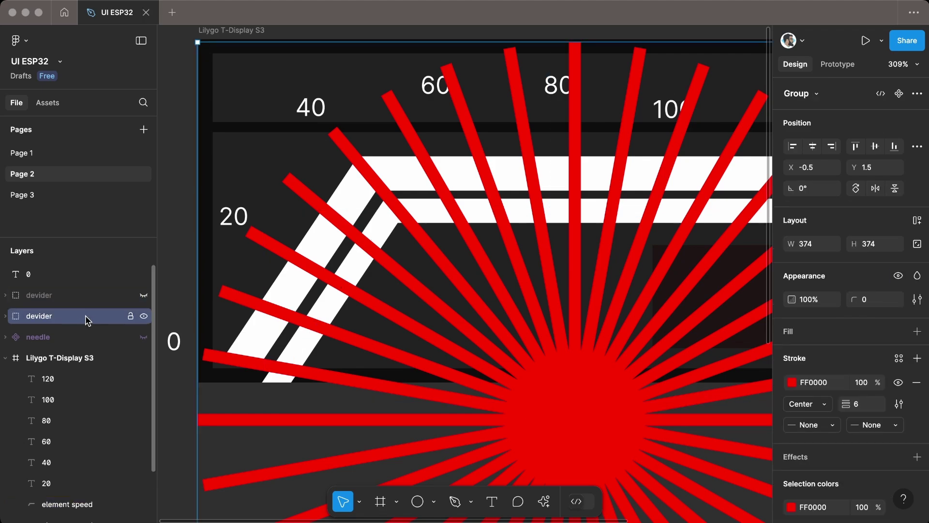
# Set the visible devider group's stroke width to 2 and its rotation to 5°.
pyautogui.scroll(-2, 866, 433)
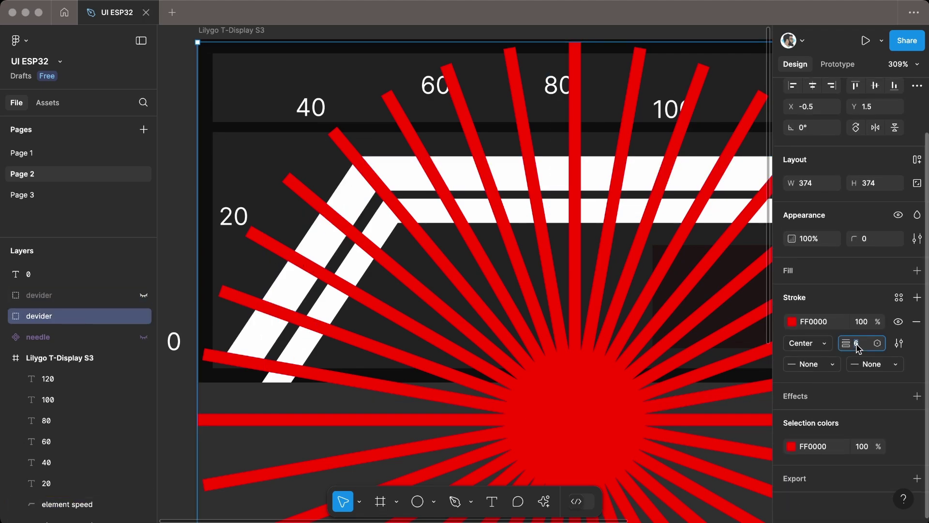
pyautogui.press('Down')
pyautogui.press('Down')
pyautogui.press('Down')
pyautogui.press('Down')
pyautogui.press('Return')
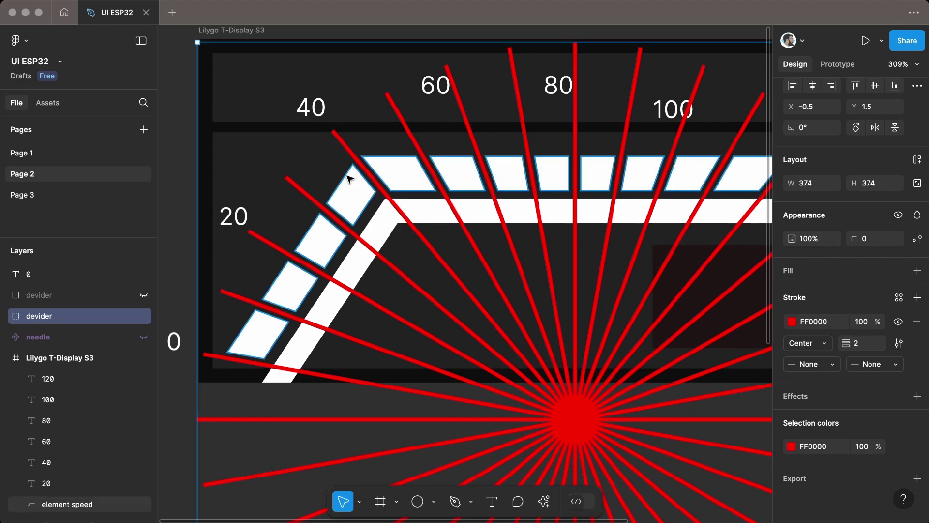
pyautogui.write('5')
pyautogui.press('Return')
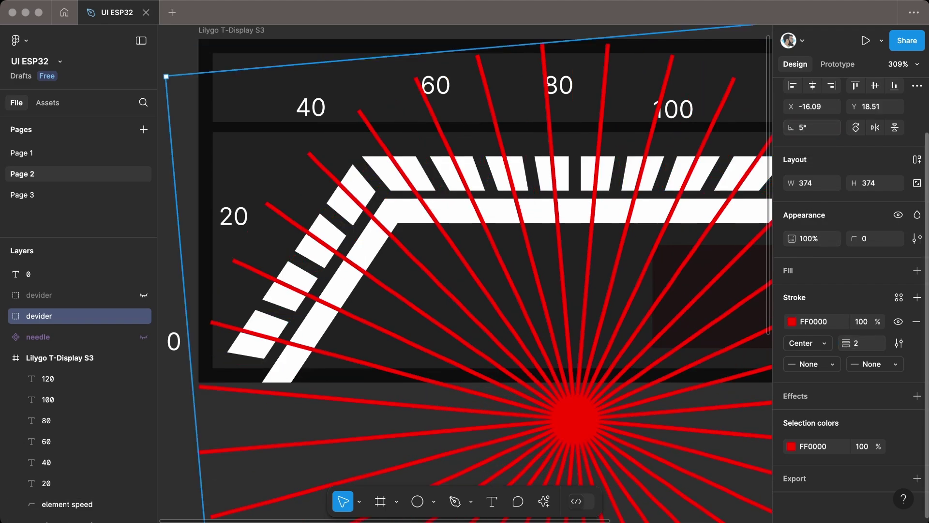
# Outline the strokes of the rotated devider rays and merge them into a single flattened Union shape.
pyautogui.rightClick(583, 428)
pyautogui.click(648, 322)
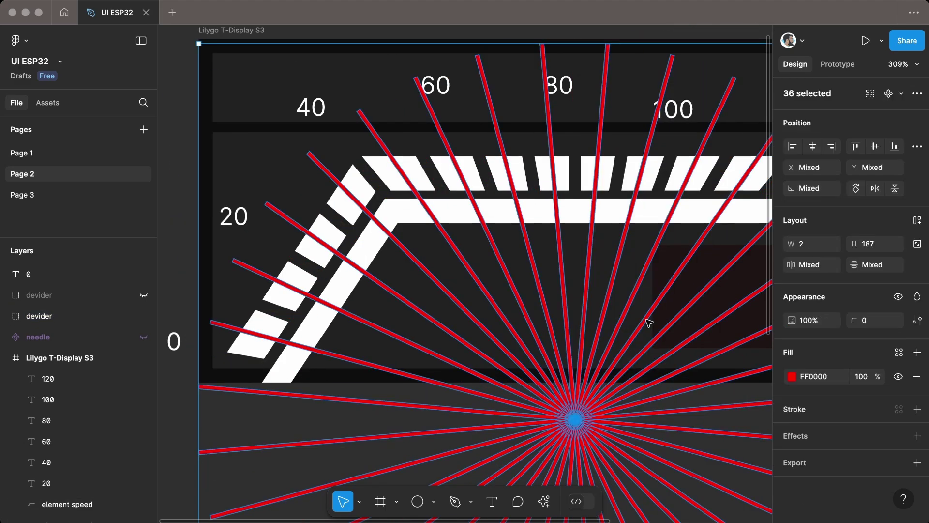
pyautogui.click(917, 94)
pyautogui.click(837, 198)
pyautogui.rightClick(583, 437)
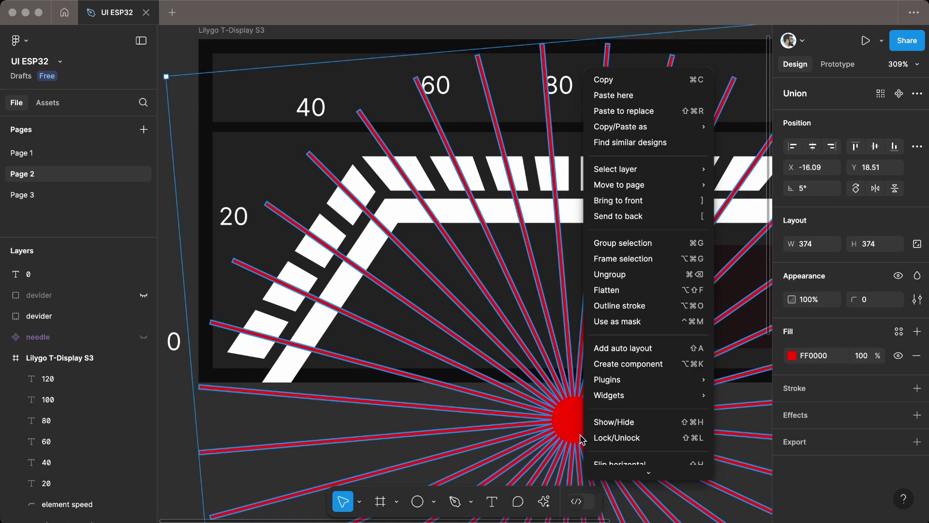
pyautogui.click(641, 296)
# Outline the inner element speed line's stroke and move the devider group directly above it in the Lilygo T-Display S3 frame's layer order.
pyautogui.rightClick(460, 216)
pyautogui.click(515, 304)
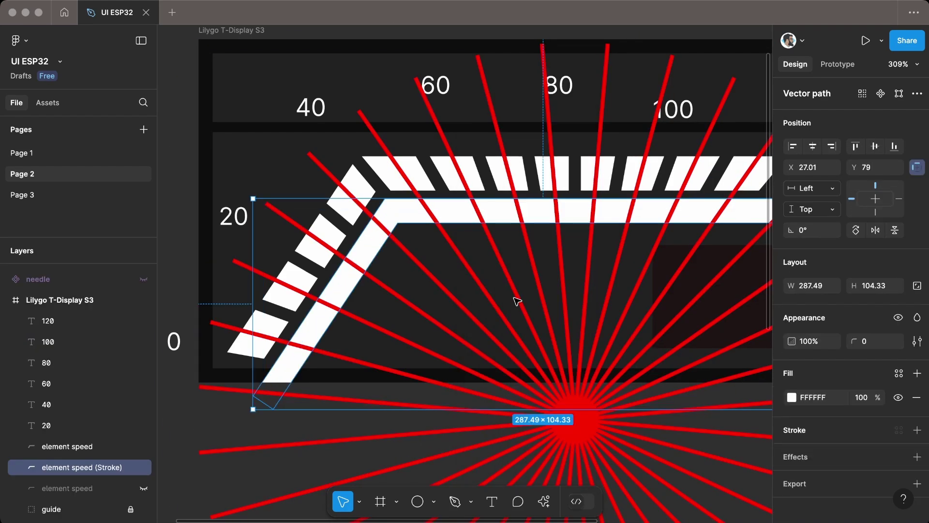
pyautogui.click(598, 438)
pyautogui.click(5, 274)
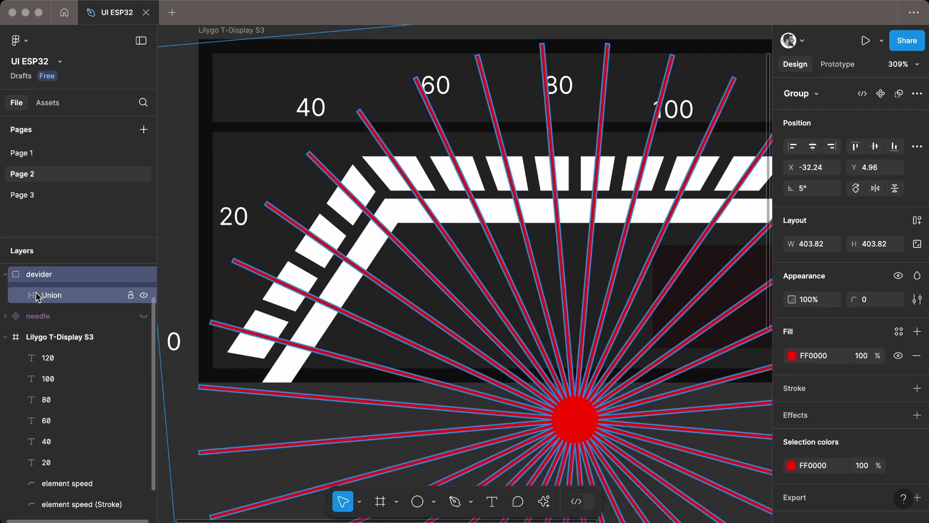
pyautogui.moveTo(37, 295); pyautogui.dragTo(58, 493)
# Subtract the Union rays from the element speed (Stroke) band and flatten the result.
pyautogui.click(80, 446)
pyautogui.keyDown('shift'); pyautogui.click(87, 467); pyautogui.keyUp('shift')
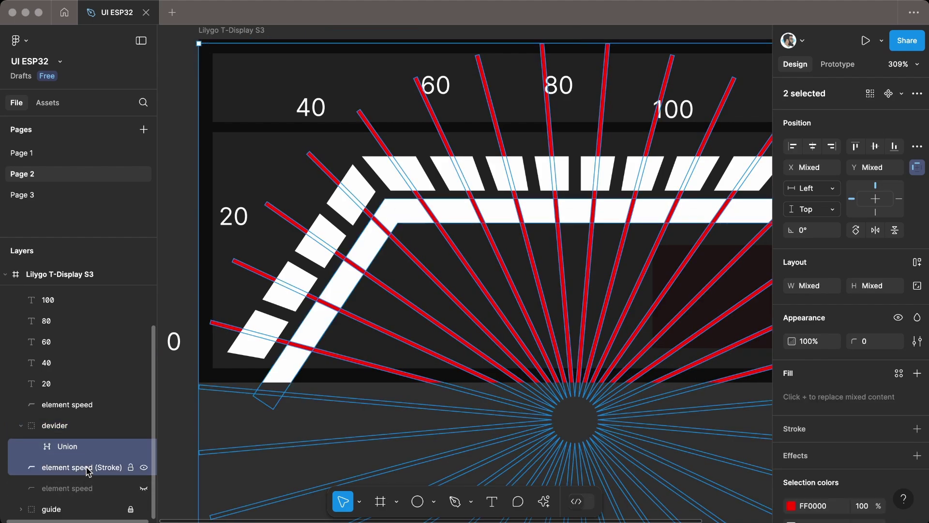
pyautogui.click(917, 94)
pyautogui.click(851, 216)
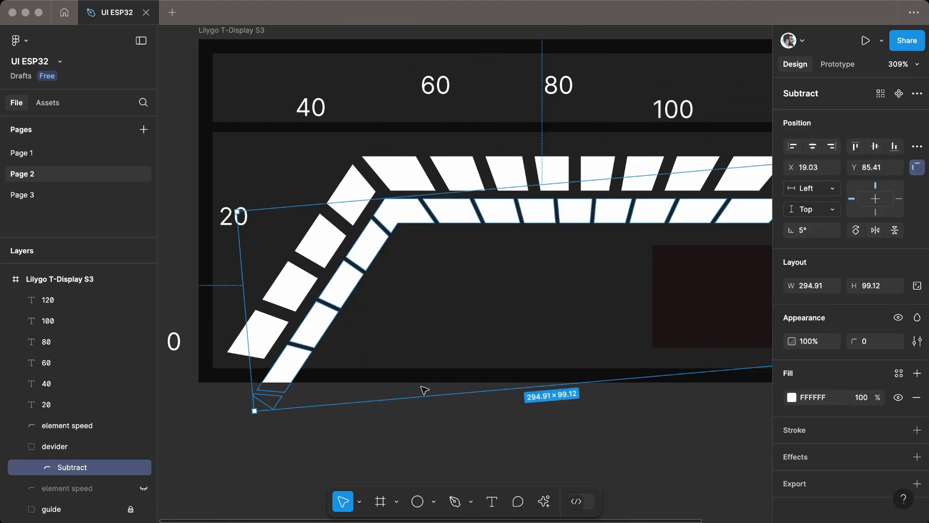
pyautogui.rightClick(338, 292)
pyautogui.click(359, 293)
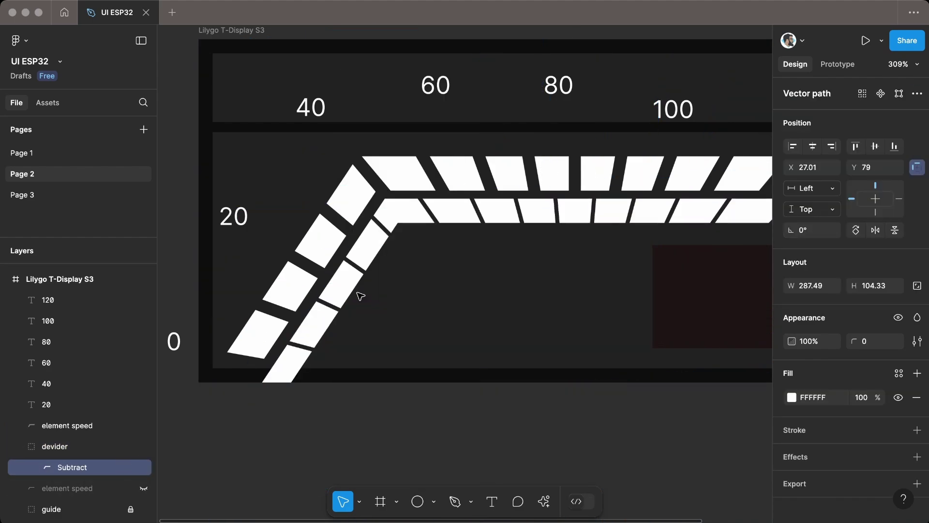
pyautogui.click(448, 419)
# Show the remaining hidden devider group, outline its ray strokes and unite them into one flattened shape.
pyautogui.scroll(3, 79, 348)
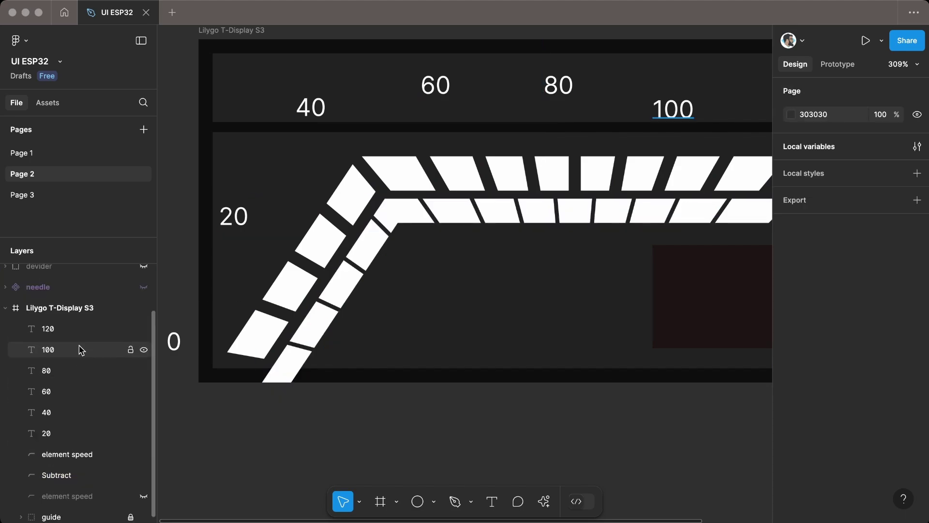
pyautogui.click(143, 294)
pyautogui.click(457, 373)
pyautogui.rightClick(576, 380)
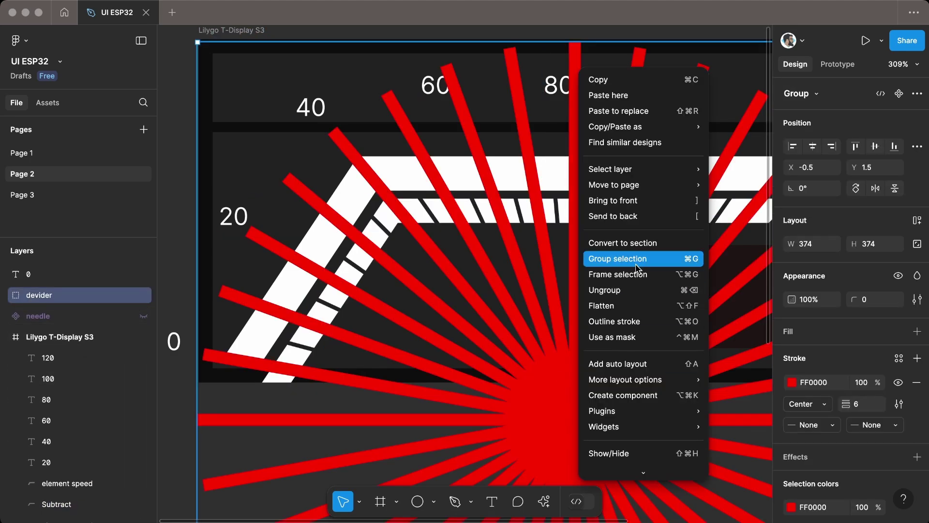
pyautogui.click(637, 290)
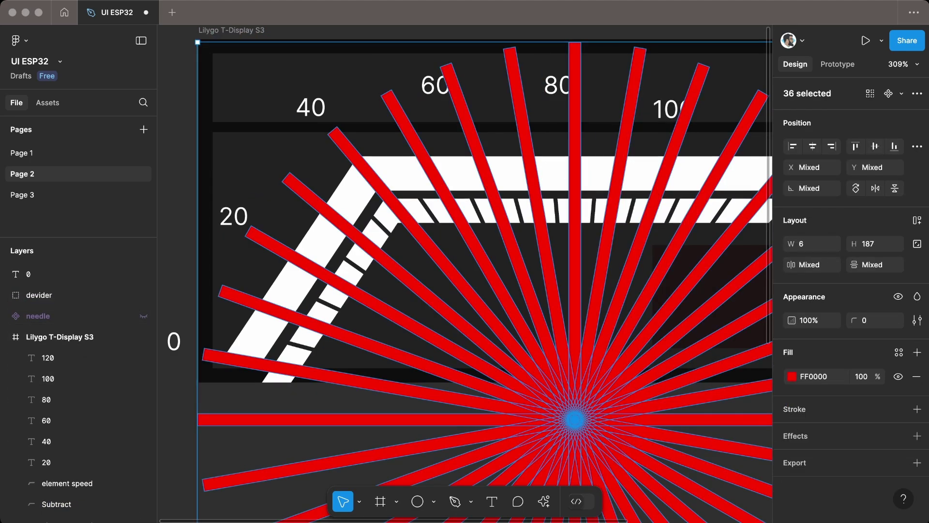
pyautogui.click(915, 93)
pyautogui.click(840, 202)
pyautogui.rightClick(582, 405)
pyautogui.click(608, 289)
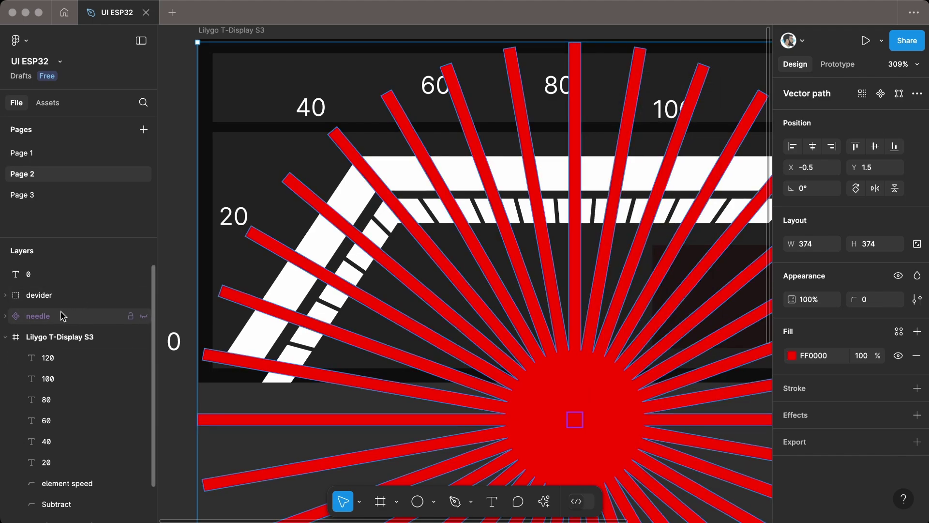
# Move the wide devider rays directly above the inner Subtract band in the frame, subtract them from it and flatten the result.
pyautogui.moveTo(49, 296); pyautogui.dragTo(54, 494)
pyautogui.click(21, 443)
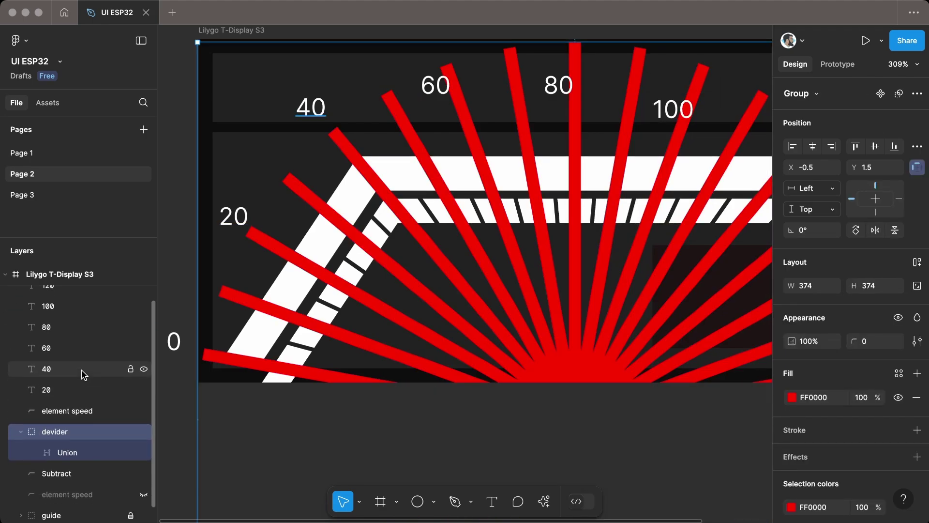
pyautogui.click(67, 445)
pyautogui.keyDown('shift'); pyautogui.click(66, 470); pyautogui.keyUp('shift')
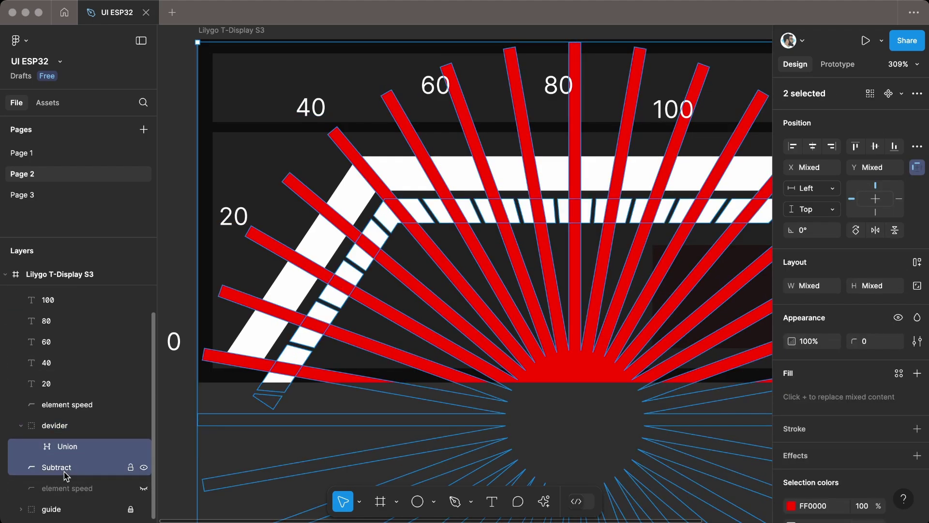
pyautogui.click(916, 93)
pyautogui.click(835, 215)
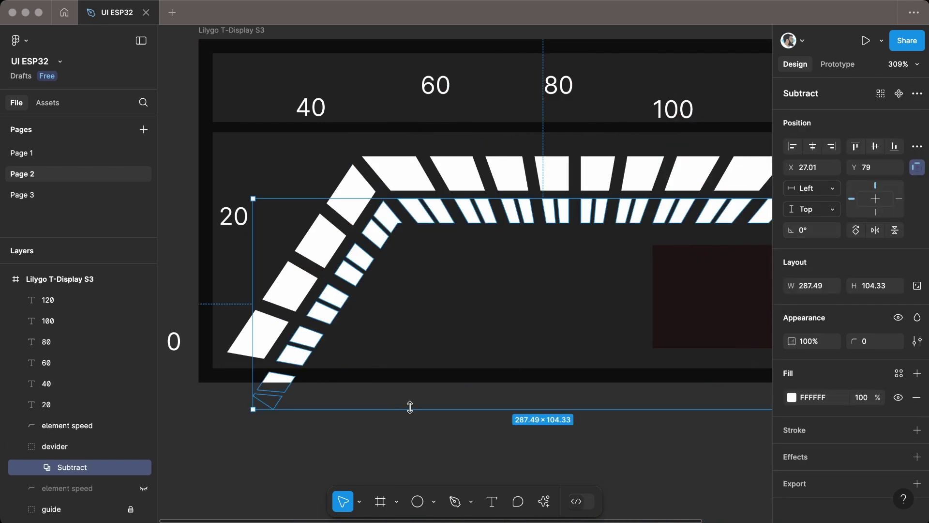
pyautogui.rightClick(331, 399)
pyautogui.click(353, 271)
# Delete the vector points of the leftover pieces at both ends of the inner segmented band.
pyautogui.press('Return')
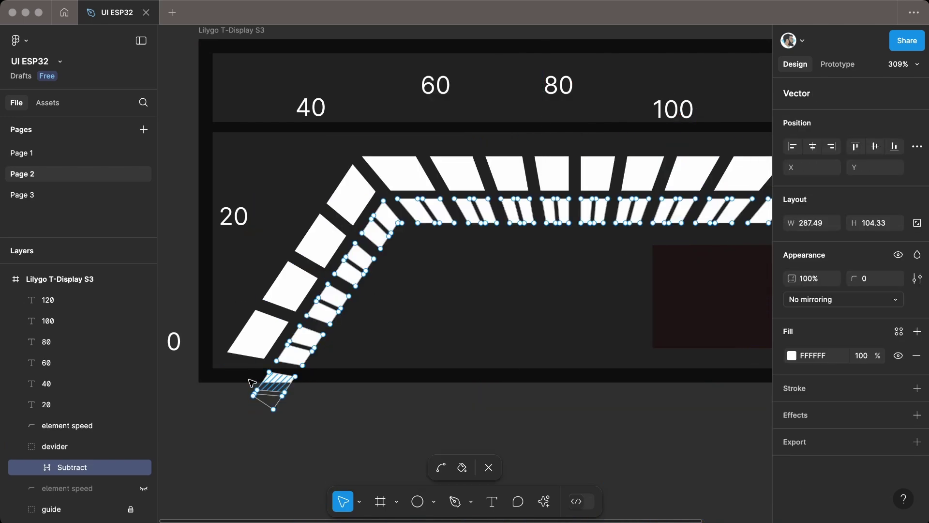
pyautogui.press('Delete')
pyautogui.moveTo(564, 338); pyautogui.dragTo(421, 344)
pyautogui.scroll(5, 692, 222)
pyautogui.moveTo(712, 180); pyautogui.dragTo(551, 255)
pyautogui.press('Delete')
pyautogui.scroll(-5, 610, 209)
pyautogui.hscroll(-3, 408, 284)
pyautogui.press('Escape')
pyautogui.press('Escape')
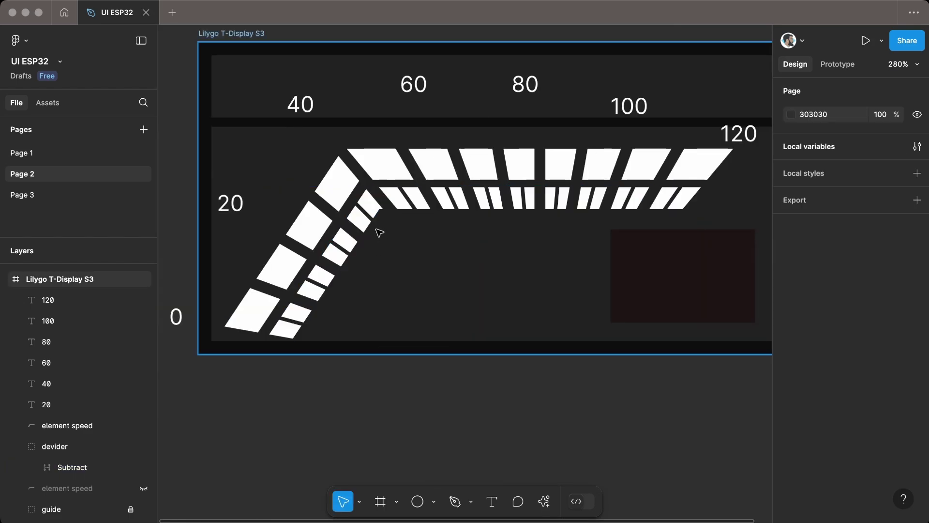
# Reposition the 0, 20, 40, 60, 80 and 100 labels close along the outer edge of the segmented gauge, with the 0 inside the frame.
pyautogui.moveTo(269, 357); pyautogui.dragTo(274, 319)
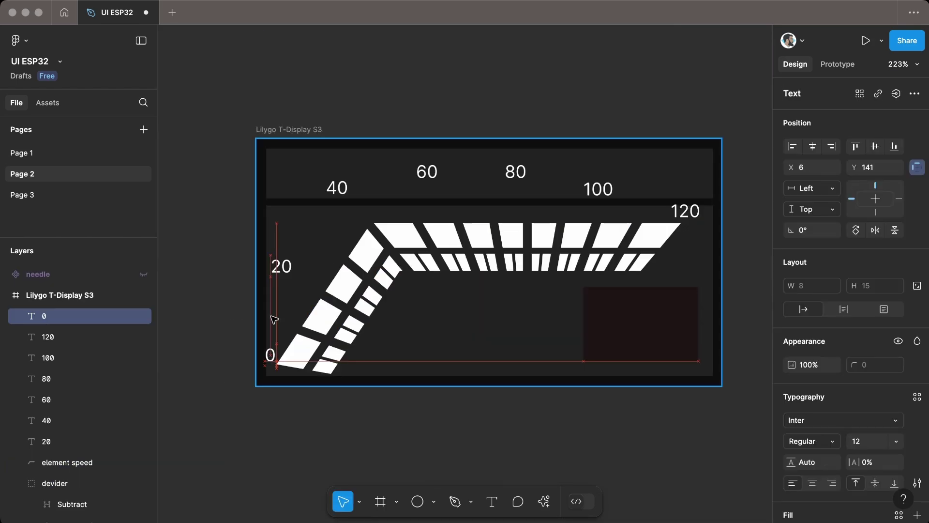
pyautogui.moveTo(281, 265); pyautogui.dragTo(301, 280)
pyautogui.moveTo(336, 187); pyautogui.dragTo(353, 212)
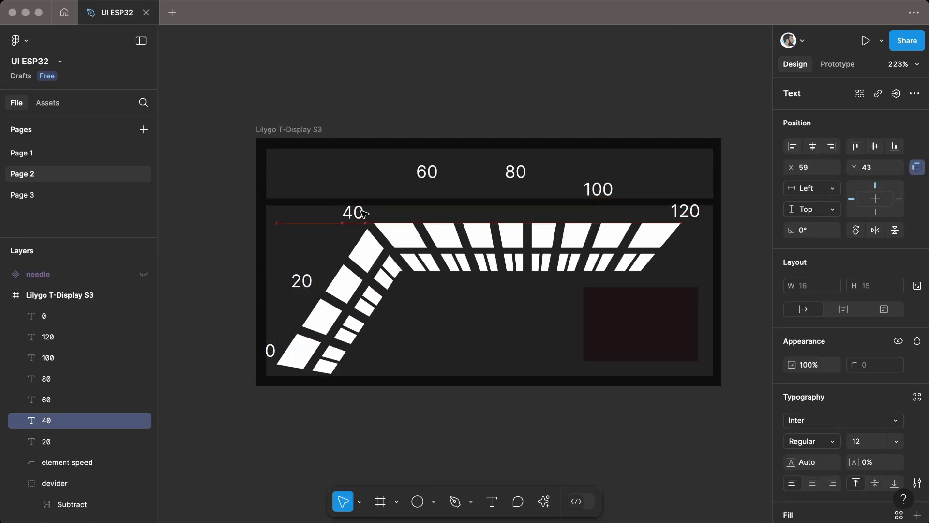
pyautogui.moveTo(439, 176); pyautogui.dragTo(467, 214)
pyautogui.moveTo(515, 172); pyautogui.dragTo(529, 211)
pyautogui.moveTo(613, 196); pyautogui.dragTo(613, 217)
# Align the bottom edges of the 40, 60, 80, 100 and 120 labels and move them up to Y 42.
pyautogui.keyDown('shift'); pyautogui.click(685, 211); pyautogui.keyUp('shift')
pyautogui.keyDown('shift'); pyautogui.click(529, 212); pyautogui.keyUp('shift')
pyautogui.keyDown('shift'); pyautogui.click(454, 210); pyautogui.keyUp('shift')
pyautogui.keyDown('shift'); pyautogui.click(353, 212); pyautogui.keyUp('shift')
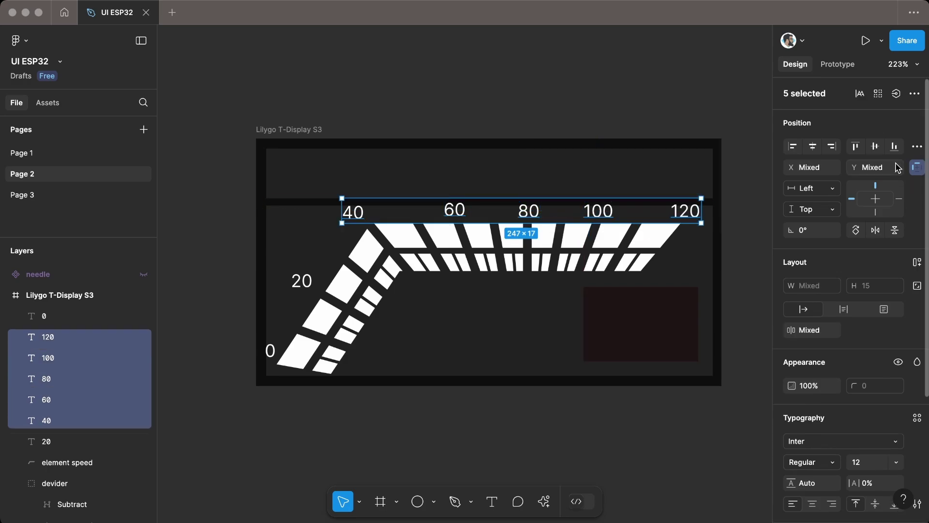
pyautogui.click(894, 146)
pyautogui.press('Up')
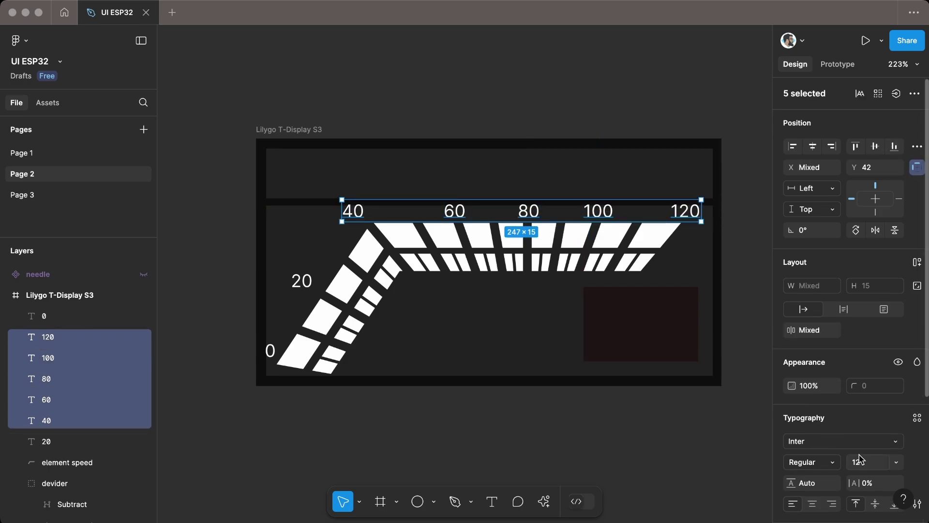
# Set the 40 to 120 labels to font size 13 and Medium weight, and move them up to Y 41.
pyautogui.press('Return')
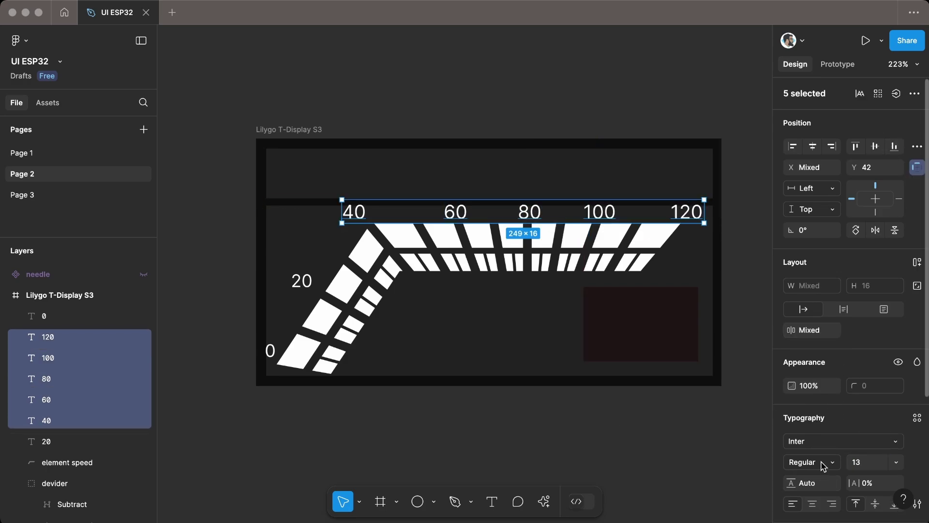
pyautogui.click(823, 462)
pyautogui.click(812, 476)
pyautogui.press('Up')
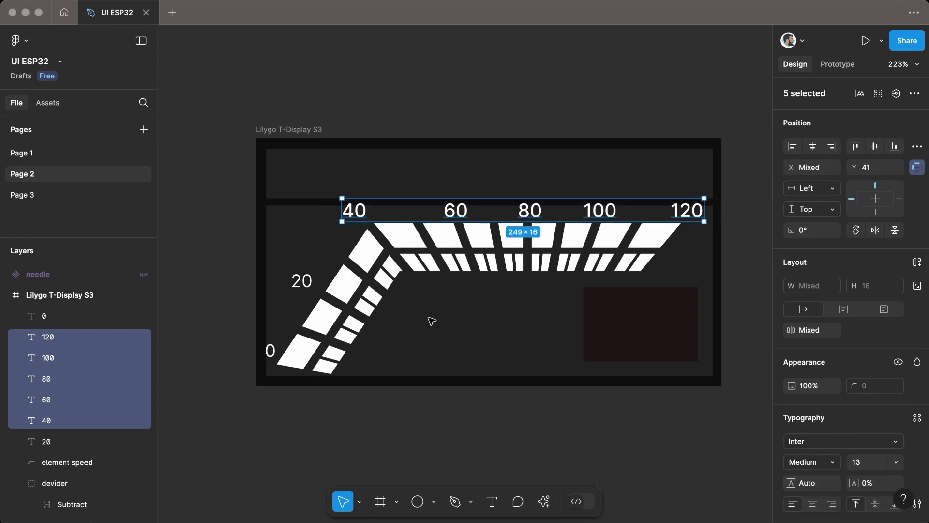
# Match the text style of the 20 and 0 labels to the other speed labels.
pyautogui.click(302, 280)
pyautogui.keyDown('shift'); pyautogui.click(270, 350); pyautogui.keyUp('shift')
pyautogui.click(822, 441)
pyautogui.click(812, 453)
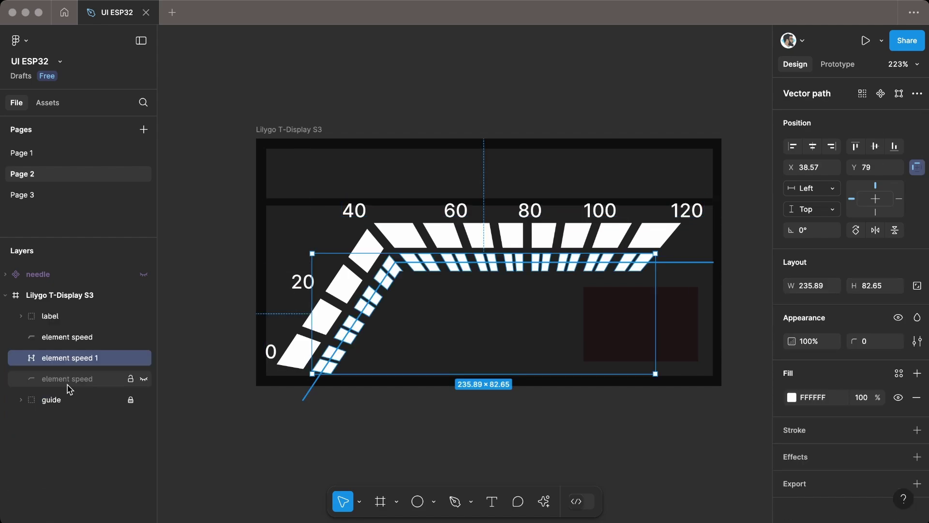
# Unhide the lower element speed path and move it just inside the inner segmented band.
pyautogui.click(67, 384)
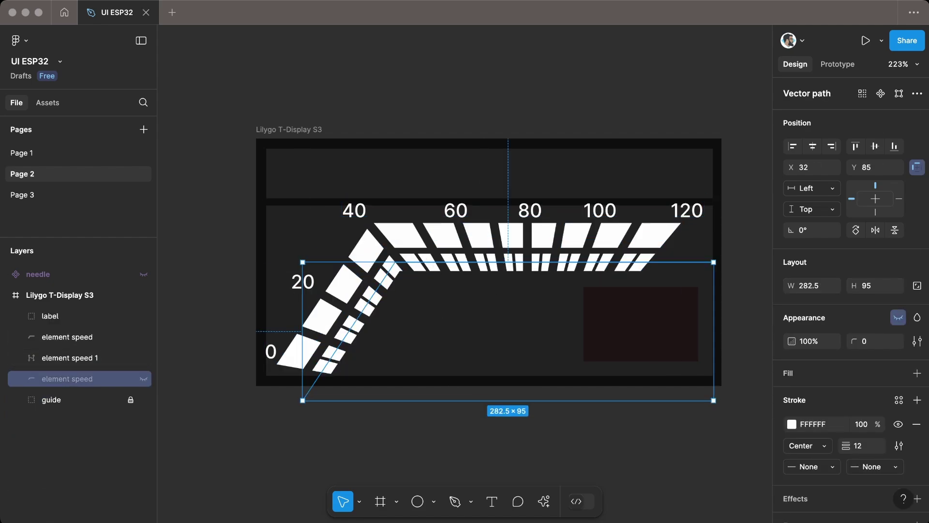
pyautogui.click(144, 380)
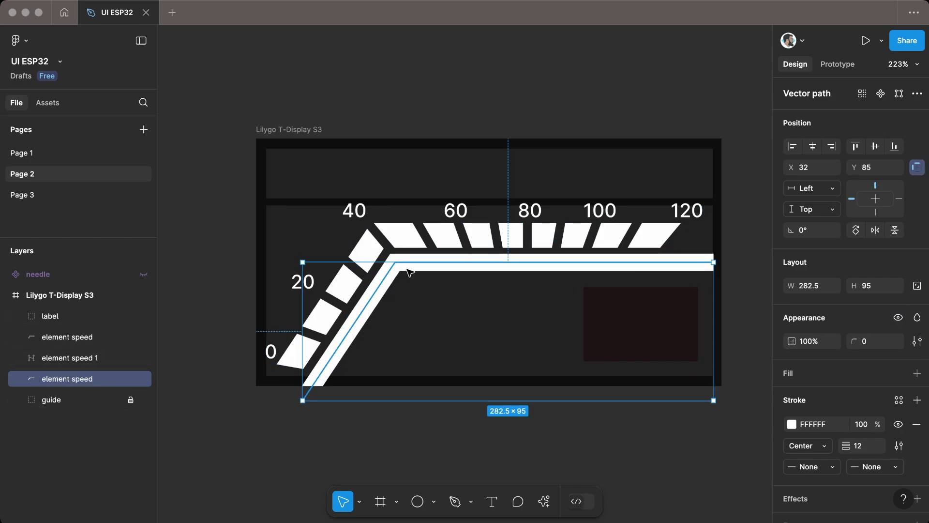
pyautogui.moveTo(408, 273)
pyautogui.mouseDown()
pyautogui.moveTo(439, 290)
pyautogui.moveTo(425, 296)
pyautogui.mouseUp()
# Set the path's stroke weight to 2 and shorten both of its ends to fit alongside the inner band.
pyautogui.click(859, 446)
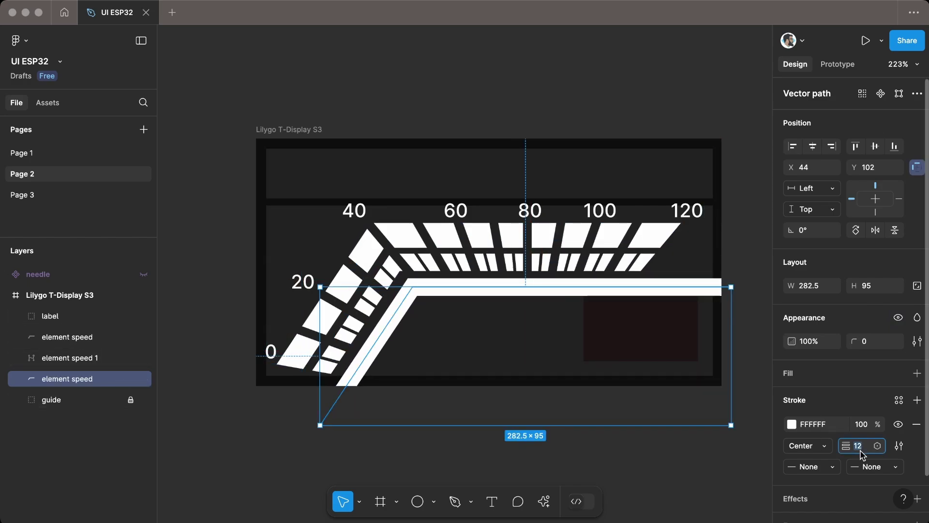
pyautogui.write('2')
pyautogui.press('Return')
pyautogui.moveTo(676, 291); pyautogui.dragTo(624, 281)
pyautogui.doubleClick(720, 285)
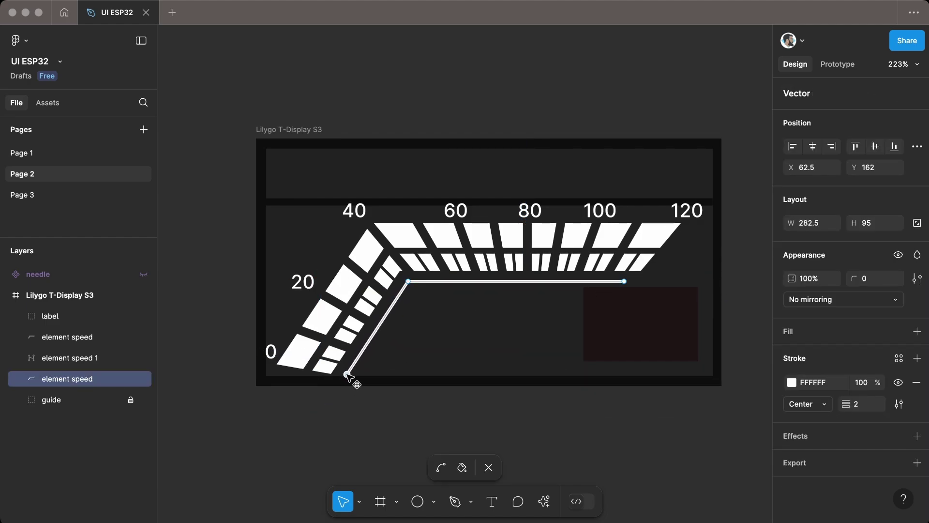
# Set the path's stroke weight to 1 and cut a gap in its horizontal run between the 80 and 100 labels.
pyautogui.click(447, 503)
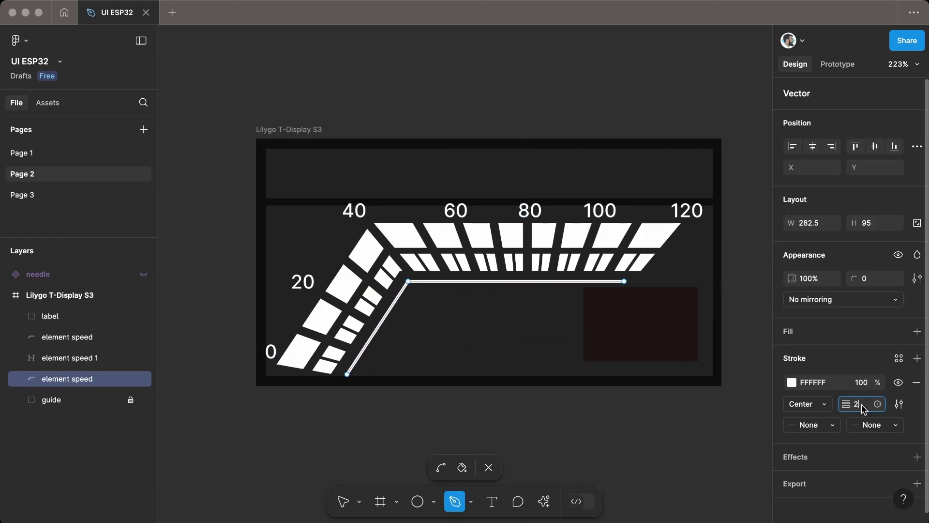
pyautogui.click(517, 282)
pyautogui.press('p')
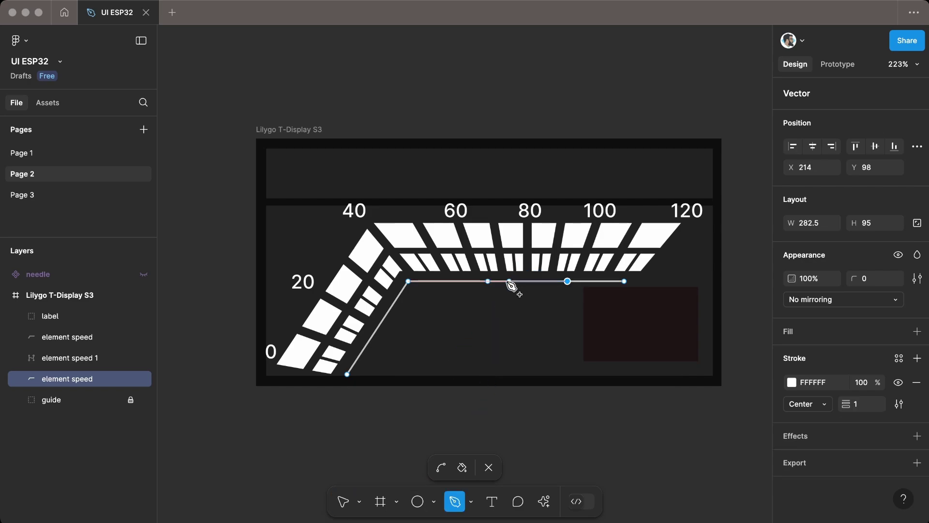
pyautogui.moveTo(488, 281); pyautogui.dragTo(545, 282)
pyautogui.click(455, 501)
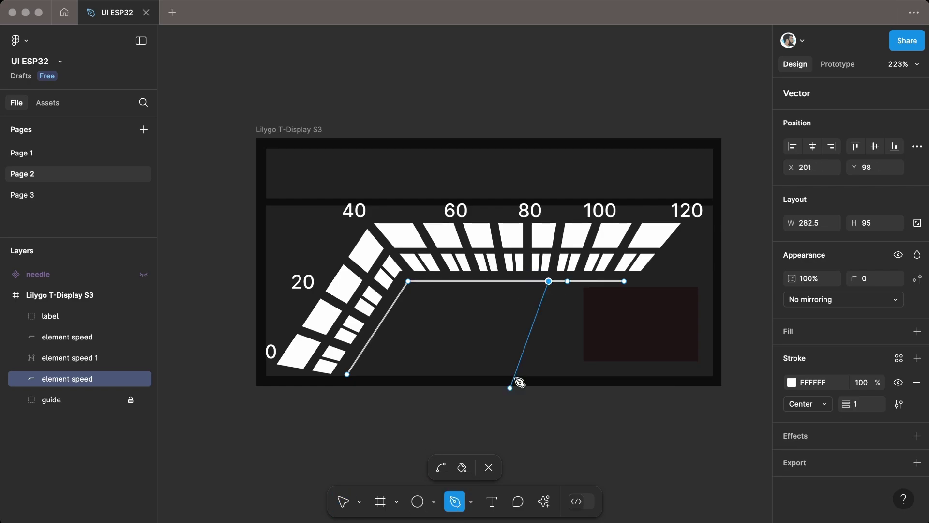
pyautogui.scroll(5, 554, 314)
pyautogui.click(564, 233)
pyautogui.click(343, 501)
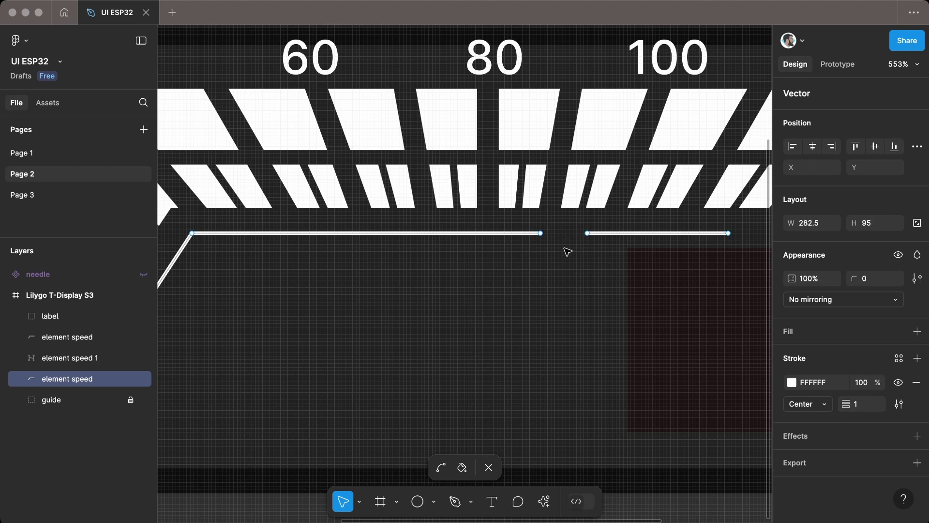
pyautogui.scroll(-3, 561, 246)
# Cut gaps in the path below the 60 label and on the slope, and add a short outward tick ending each section.
pyautogui.click(455, 500)
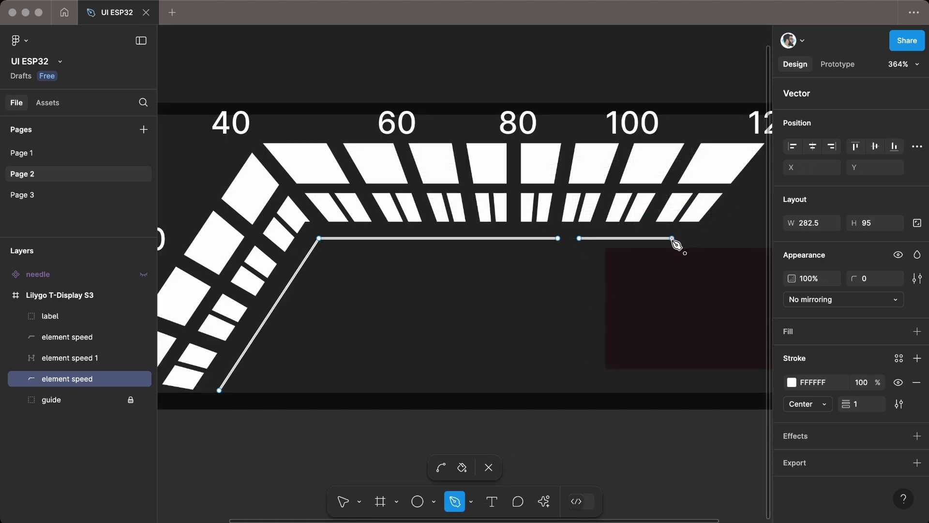
pyautogui.click(438, 238)
pyautogui.click(378, 239)
pyautogui.press('Escape')
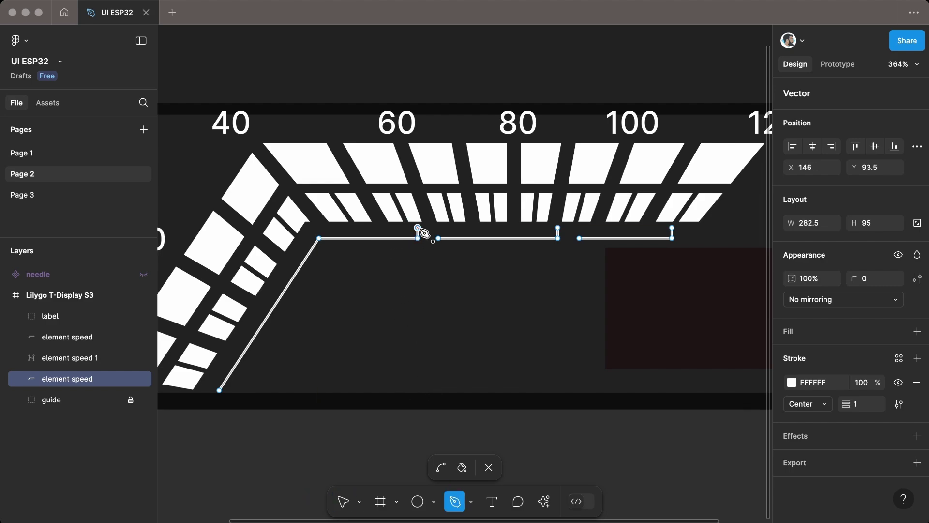
pyautogui.click(282, 295)
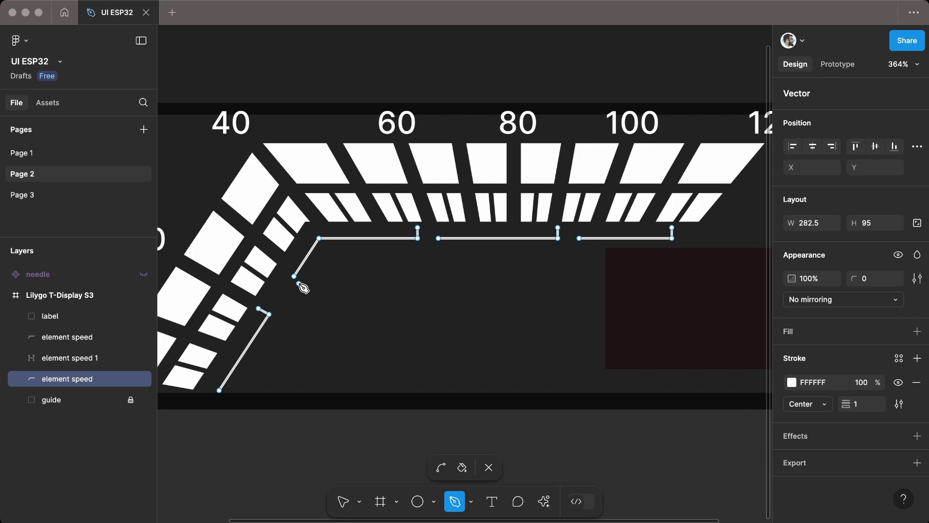
pyautogui.click(306, 387)
# Change the stroke colour of the ticked bracket path to bright green.
pyautogui.scroll(-1, 511, 245)
pyautogui.click(510, 238)
pyautogui.click(792, 424)
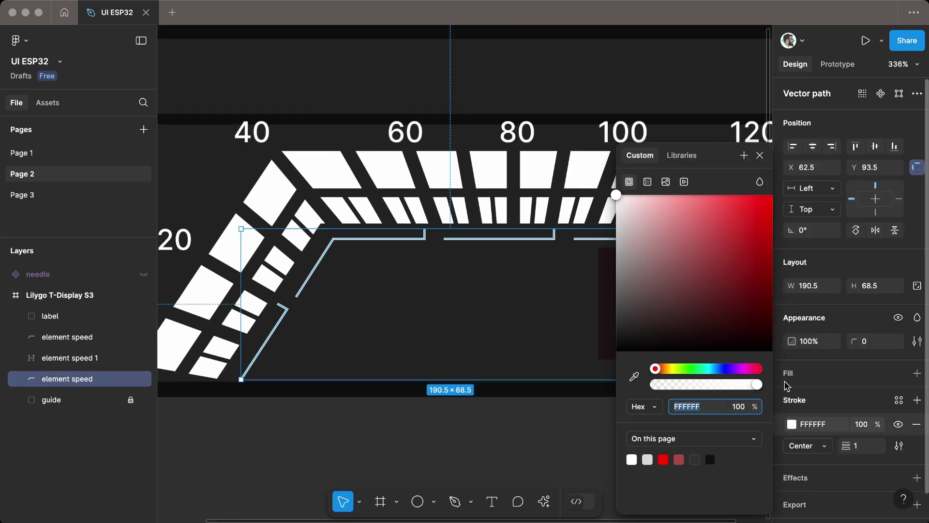
pyautogui.click(690, 367)
pyautogui.moveTo(706, 240); pyautogui.dragTo(717, 220)
# Fill the inner segmented band with the green 46C94A sampled from the bracket path.
pyautogui.click(514, 227)
pyautogui.click(500, 220)
pyautogui.click(791, 396)
pyautogui.click(635, 376)
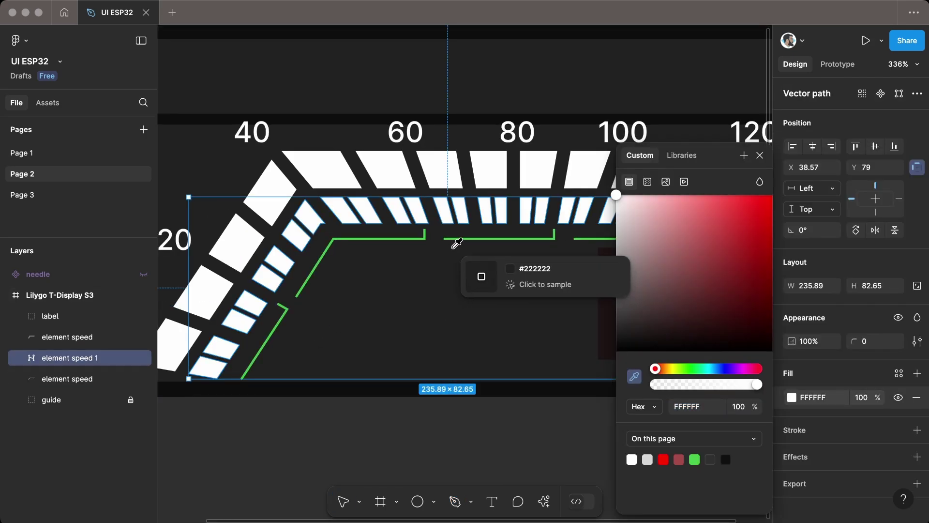
pyautogui.click(489, 238)
pyautogui.click(344, 452)
# Recolour the inner band's segments from the bend to below the 60 label to blue 468CC9.
pyautogui.doubleClick(348, 217)
pyautogui.scroll(5, 285, 211)
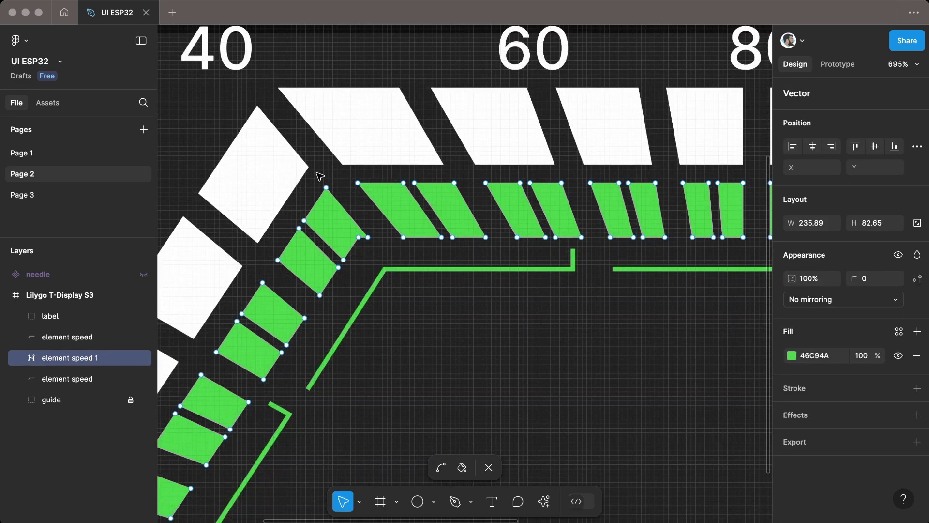
pyautogui.moveTo(270, 164); pyautogui.dragTo(583, 277)
pyautogui.click(791, 355)
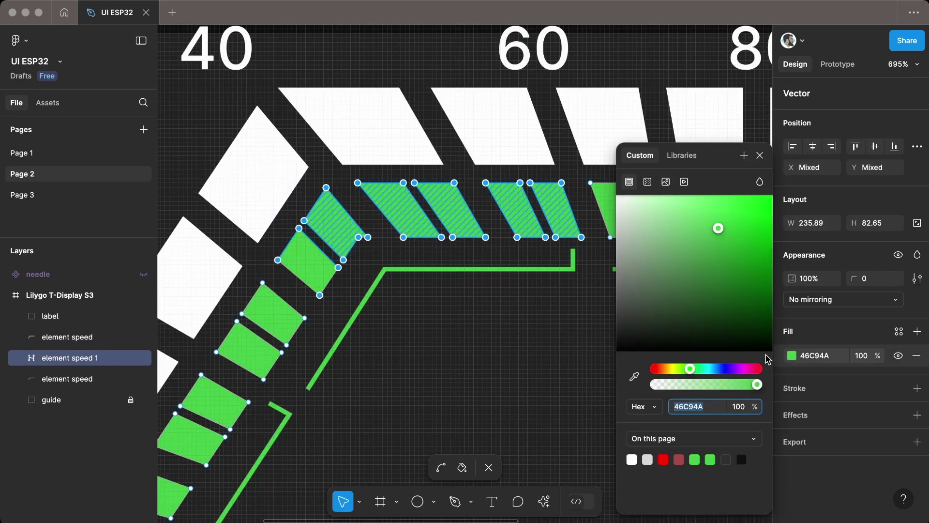
pyautogui.moveTo(694, 373); pyautogui.dragTo(716, 372)
# Try to fill the green segment just below the bend with the sampled blue.
pyautogui.click(305, 266)
pyautogui.scroll(6, 292, 262)
pyautogui.moveTo(244, 171); pyautogui.dragTo(314, 262)
pyautogui.keyDown('shift'); pyautogui.click(383, 310); pyautogui.keyUp('shift')
pyautogui.press('i')
pyautogui.click(402, 190)
pyautogui.press('super+z')
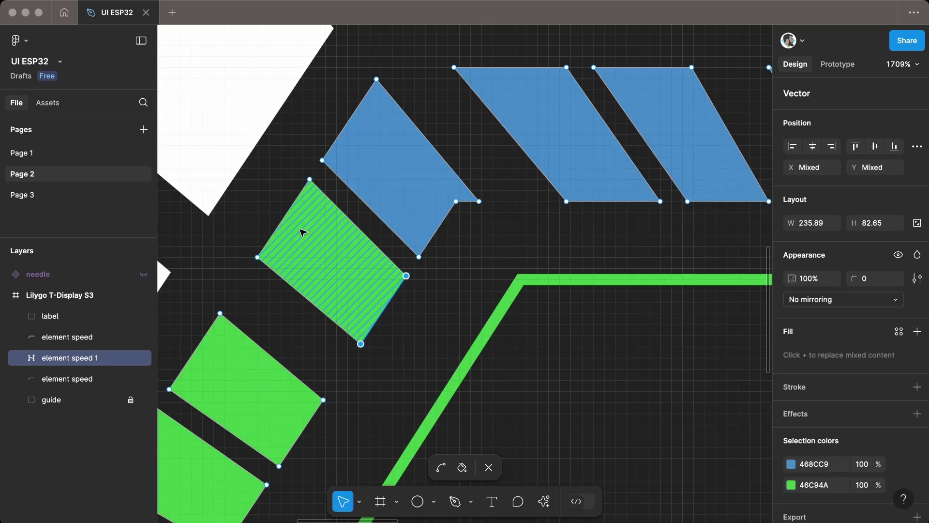
# Fill the green segment just below the bend with the sampled blue 468CC9 and finish editing the band.
pyautogui.click(303, 232)
pyautogui.click(634, 376)
pyautogui.click(424, 232)
pyautogui.scroll(-8, 445, 243)
pyautogui.press('Escape')
pyautogui.press('Escape')
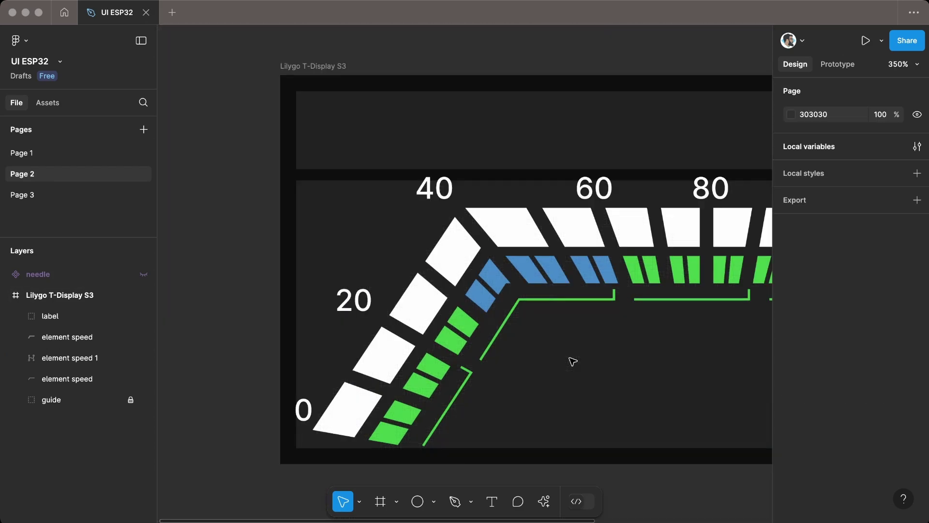
pyautogui.moveTo(637, 357); pyautogui.dragTo(501, 347)
pyautogui.scroll(-2, 502, 348)
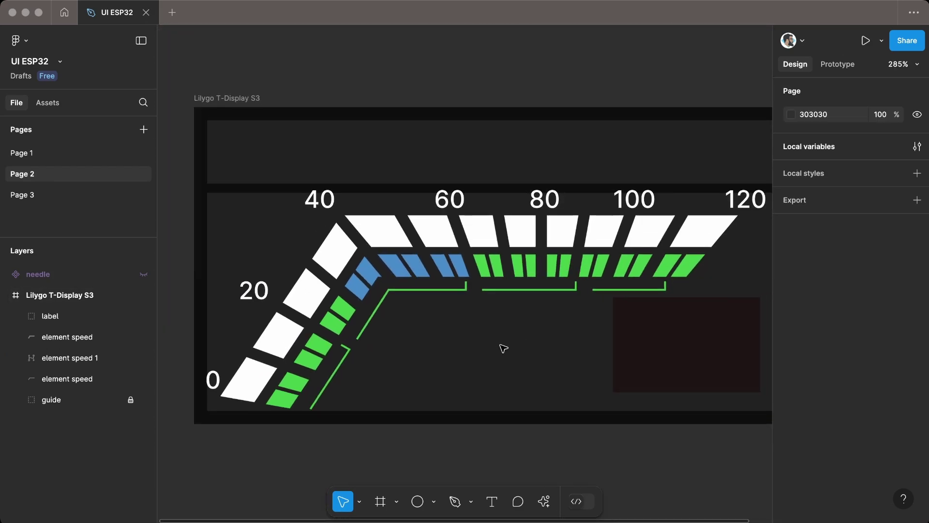
# Duplicate the 0 label beside the lowest green tick, change its text to 1 and reduce its font size.
pyautogui.doubleClick(220, 379)
pyautogui.moveTo(220, 379); pyautogui.dragTo(363, 359)
pyautogui.doubleClick(363, 359)
pyautogui.write('1')
pyautogui.moveTo(871, 441); pyautogui.dragTo(862, 442)
# Copy the small 1 label beneath the other three ticks and change the copies to 2, 3 and 4.
pyautogui.moveTo(363, 354); pyautogui.dragTo(718, 289)
pyautogui.scroll(2, 480, 307)
pyautogui.scroll(4, 472, 305)
pyautogui.doubleClick(448, 303)
pyautogui.write('2')
pyautogui.press('Right')
pyautogui.press('Up')
pyautogui.doubleClick(550, 289)
pyautogui.write('3')
pyautogui.doubleClick(718, 287)
pyautogui.write('4')
pyautogui.press('Escape')
pyautogui.scroll(-4, 549, 143)
pyautogui.hscroll(-1, 561, 116)
pyautogui.click(570, 87)
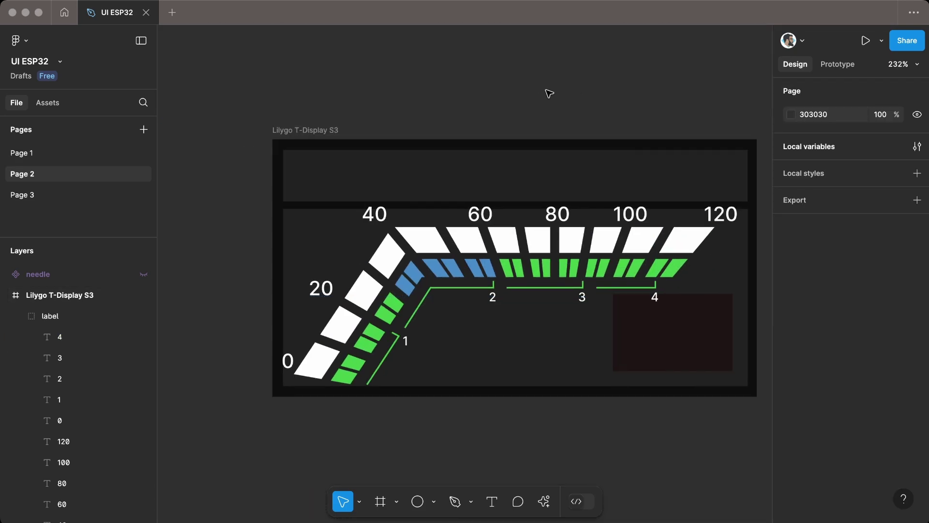
# Collapse the layer list, then unhide and select the needle component.
pyautogui.hotkey('alt', 'l')
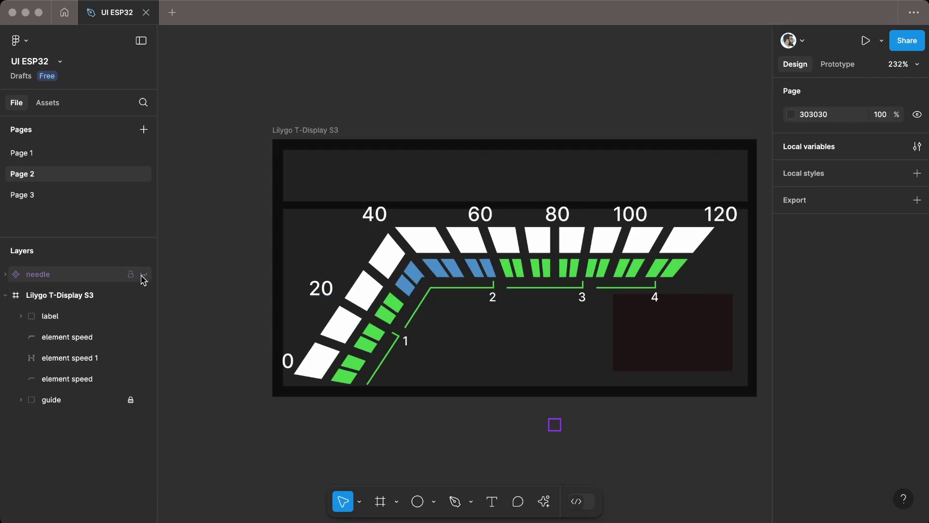
pyautogui.click(142, 275)
pyautogui.click(555, 382)
pyautogui.click(38, 274)
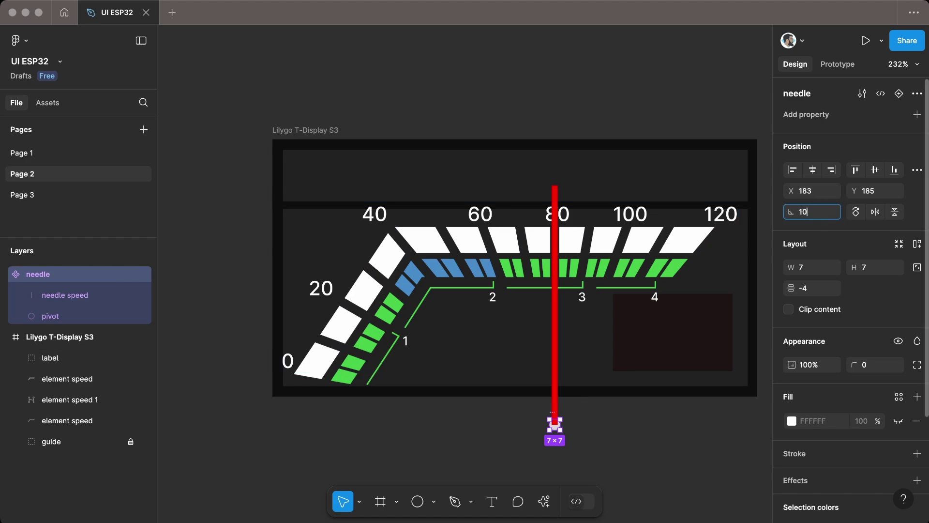
# Test the needle's sweep by rotating it to angles such as 10° and 30°, and return it upright.
pyautogui.write('10')
pyautogui.press('Return')
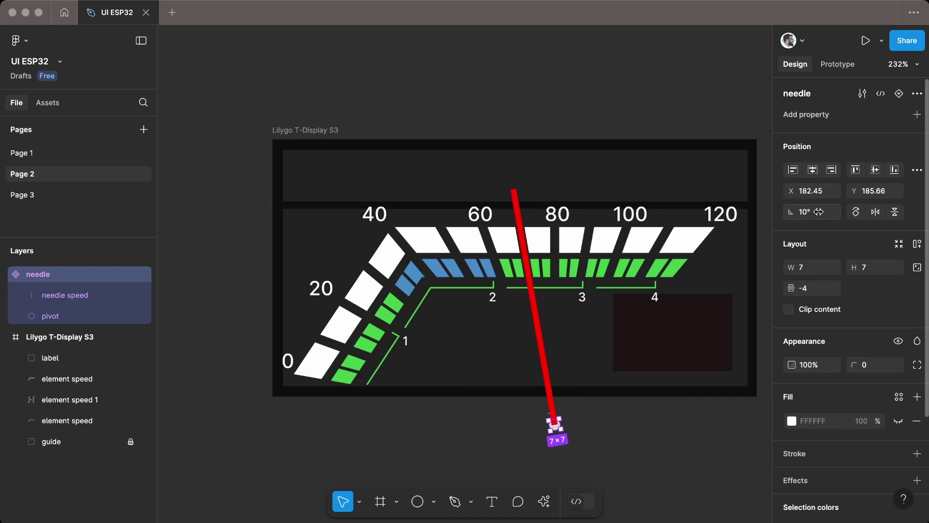
pyautogui.moveTo(818, 212); pyautogui.dragTo(808, 212)
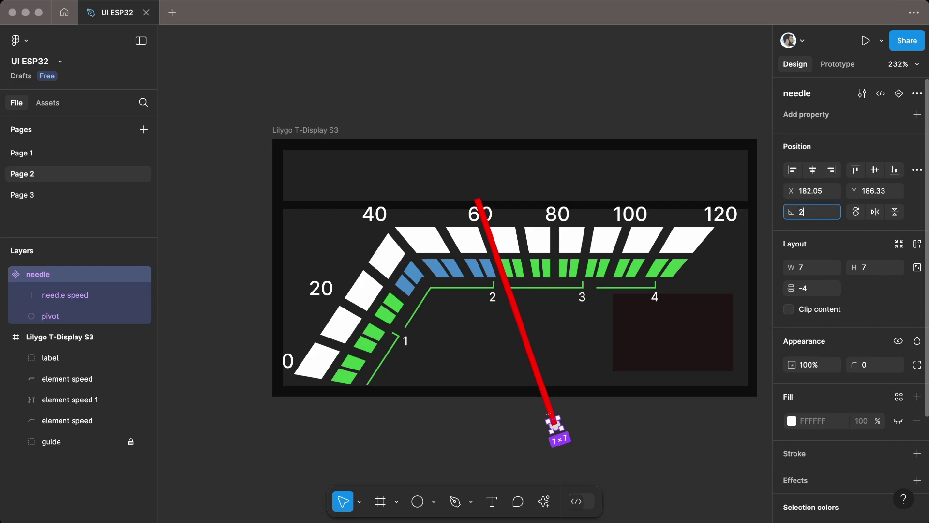
pyautogui.press('Return')
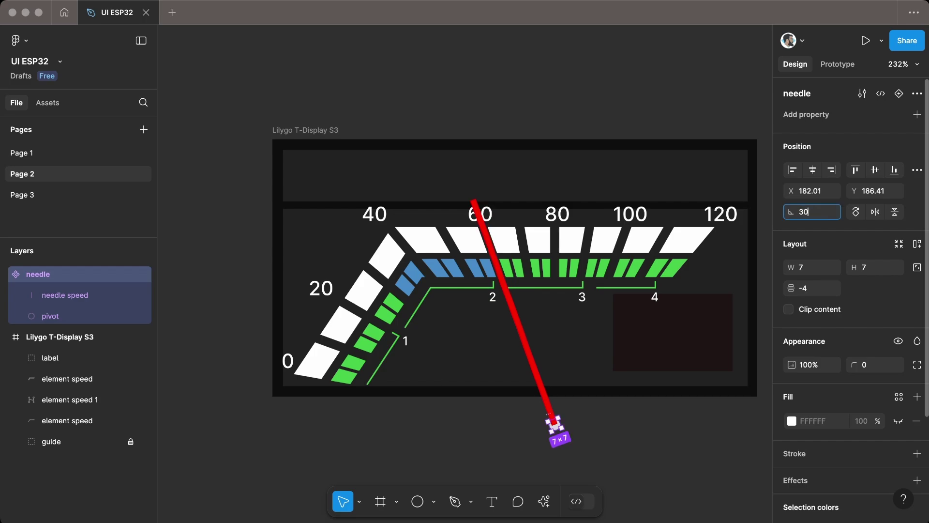
pyautogui.write('30')
pyautogui.press('Return')
pyautogui.press('Return')
pyautogui.moveTo(807, 212); pyautogui.dragTo(761, 212)
pyautogui.moveTo(816, 211); pyautogui.dragTo(44, 221)
pyautogui.press('Return')
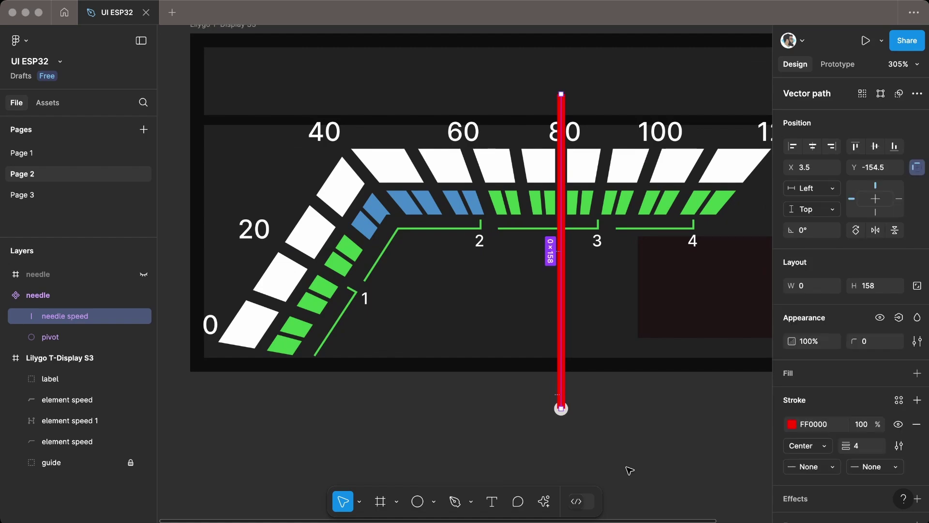
# Lower the tip of the red needle line to Y -140 and convert its stroke to an outline.
pyautogui.click(628, 470)
pyautogui.doubleClick(562, 248)
pyautogui.moveTo(562, 94); pyautogui.dragTo(566, 125)
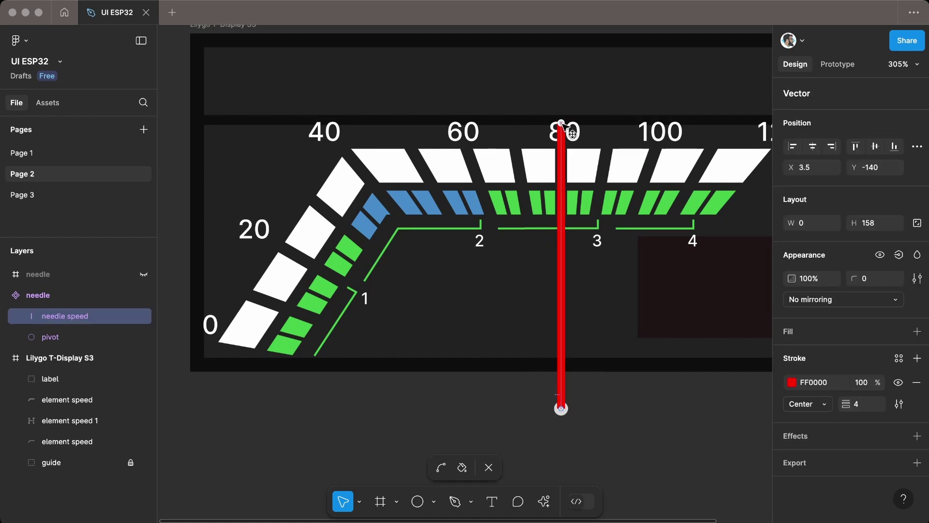
pyautogui.rightClick(561, 194)
pyautogui.click(629, 321)
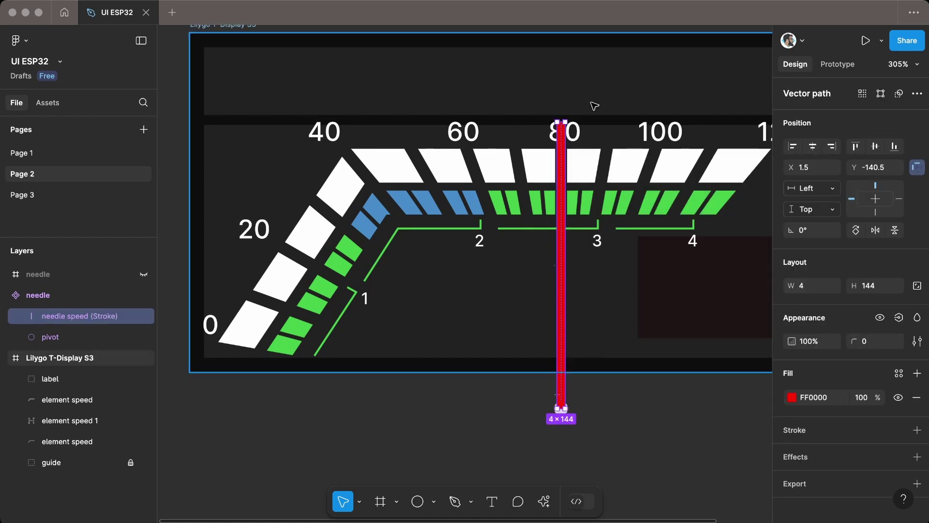
# Taper the outlined needle to a narrow tip by moving its upper points inward.
pyautogui.scroll(10, 527, 162)
pyautogui.doubleClick(528, 162)
pyautogui.moveTo(502, 136)
pyautogui.mouseDown()
pyautogui.moveTo(547, 137)
pyautogui.moveTo(537, 136)
pyautogui.mouseUp()
pyautogui.scroll(-10, 543, 138)
pyautogui.doubleClick(610, 473)
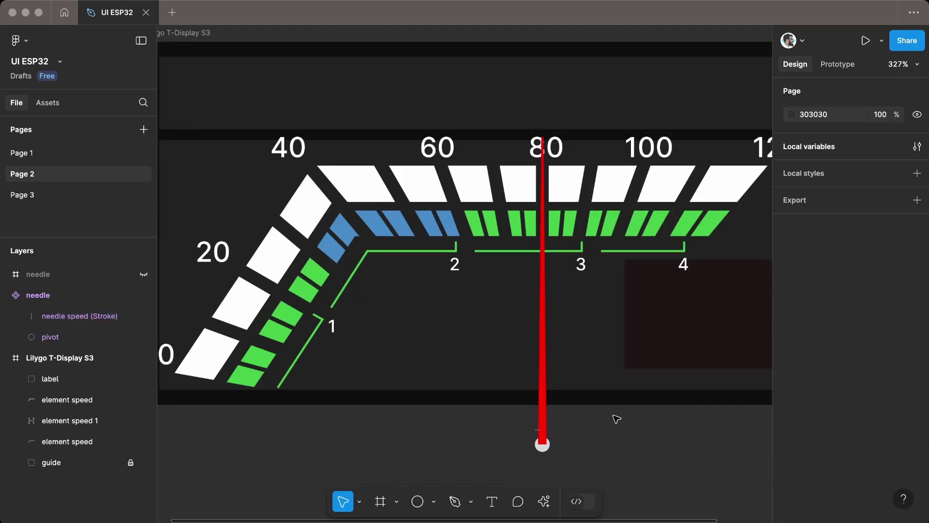
pyautogui.scroll(-1, 617, 418)
pyautogui.moveTo(622, 453); pyautogui.dragTo(624, 403)
pyautogui.scroll(-2, 496, 389)
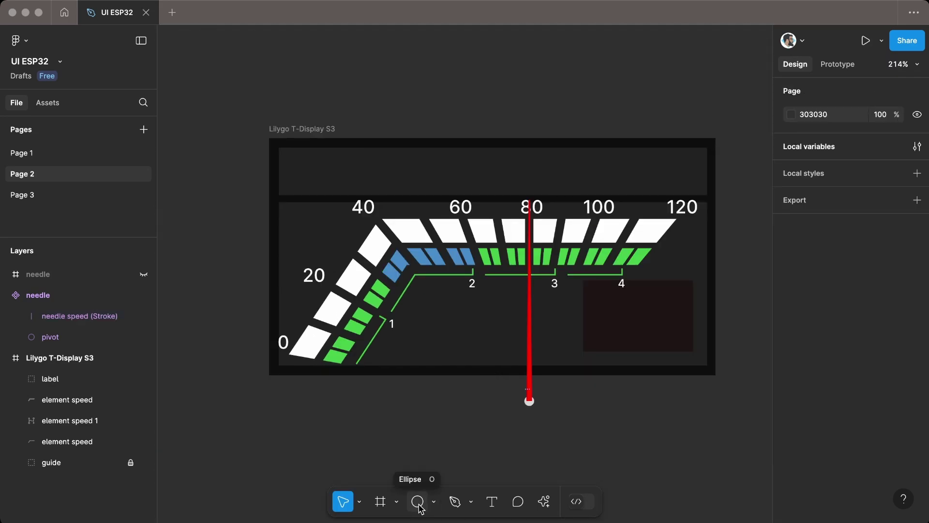
# Draw a rectangle about 94 × 28 in the frame's lower middle, with corner radius 3 and fill 4B4B4B.
pyautogui.click(434, 502)
pyautogui.click(455, 373)
pyautogui.moveTo(436, 313); pyautogui.dragTo(566, 354)
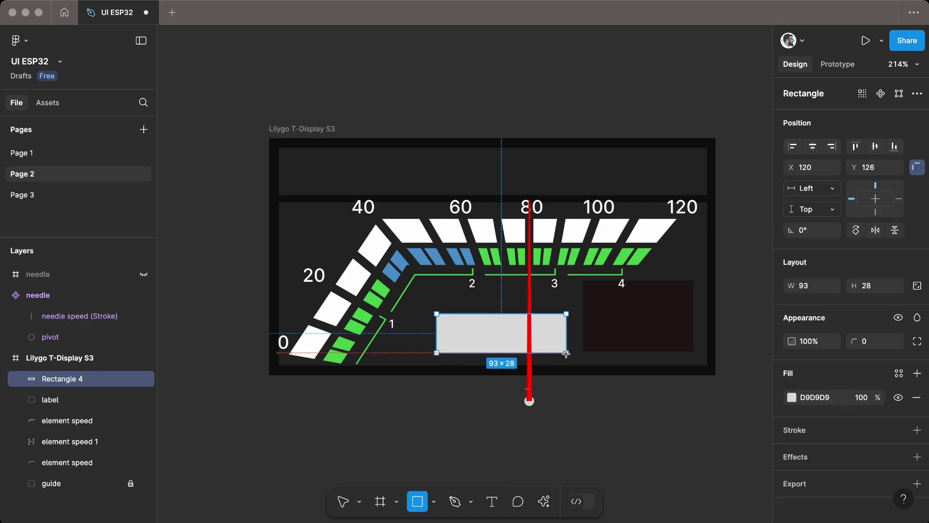
pyautogui.click(866, 342)
pyautogui.write('3')
pyautogui.press('Return')
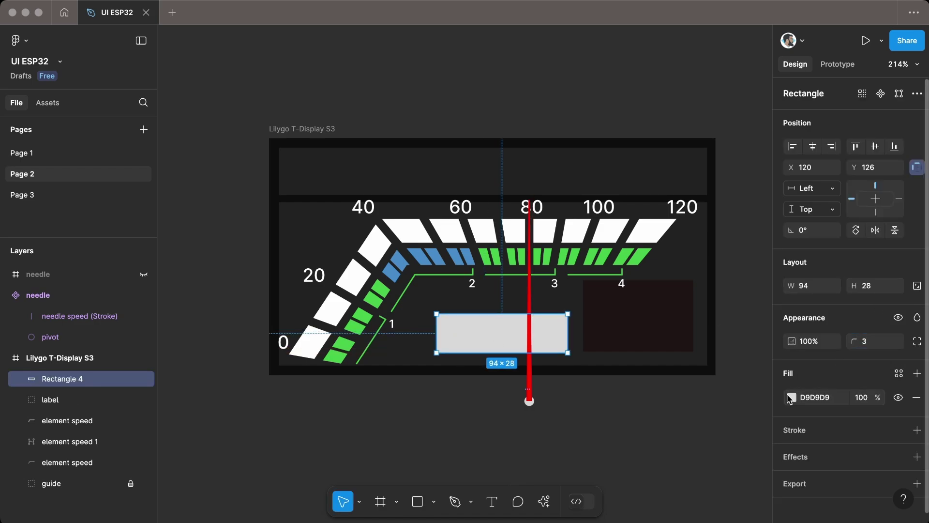
pyautogui.click(792, 397)
pyautogui.moveTo(672, 278); pyautogui.dragTo(616, 315)
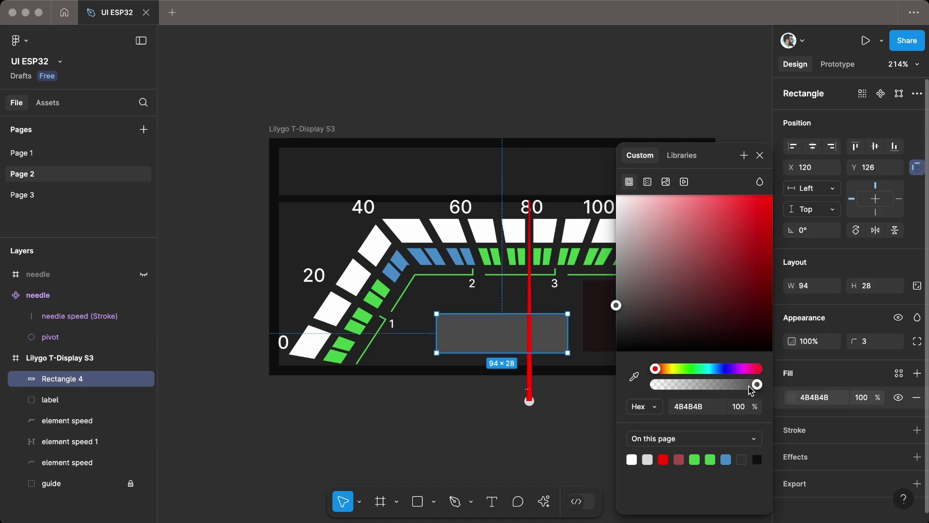
# Set the lower rectangle's fill to 444444 and give it an inner shadow with Y 3, blur 4 and 42% opacity.
pyautogui.click(144, 483)
pyautogui.moveTo(616, 304); pyautogui.dragTo(613, 315)
pyautogui.click(917, 456)
pyautogui.scroll(-1, 823, 450)
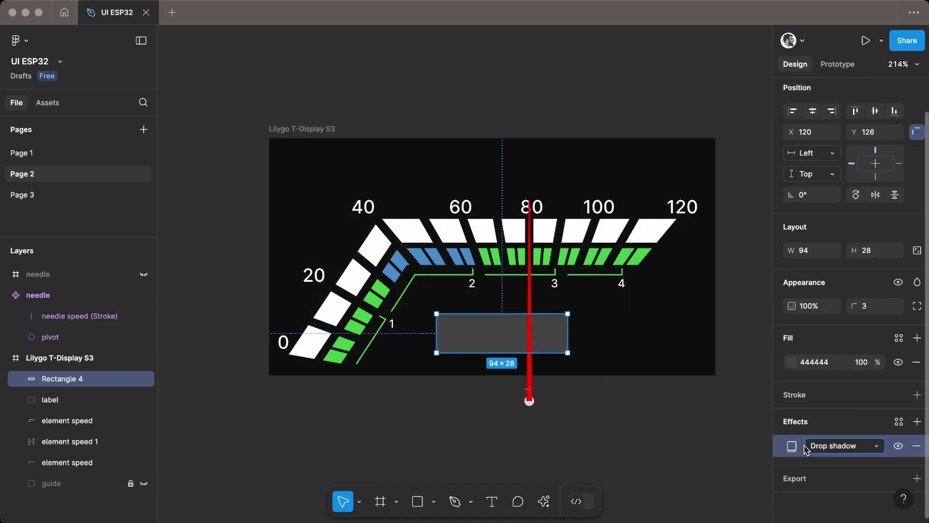
pyautogui.click(792, 445)
pyautogui.click(844, 445)
pyautogui.click(837, 426)
pyautogui.moveTo(735, 497); pyautogui.dragTo(750, 497)
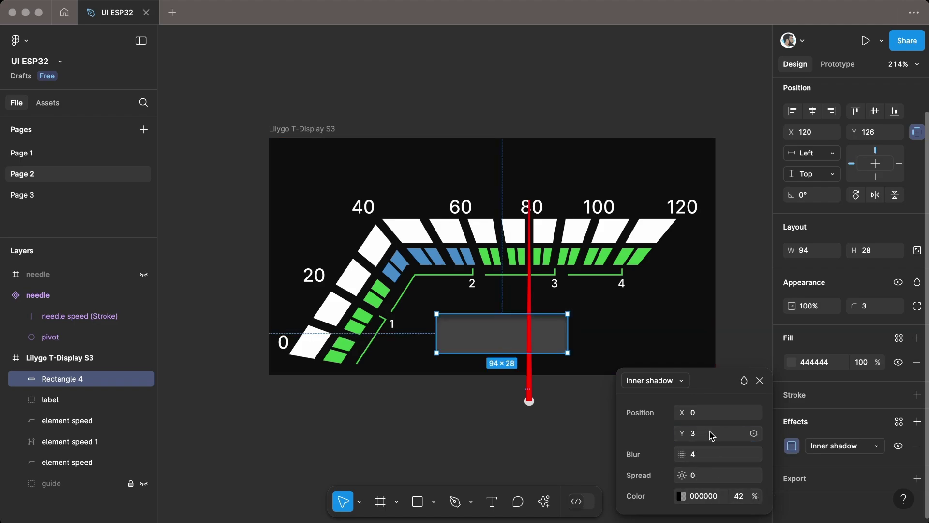
# Move the lower grey rectangle down to Y 132 and narrow it to 82 × 28.
pyautogui.click(491, 439)
pyautogui.moveTo(476, 348); pyautogui.dragTo(469, 358)
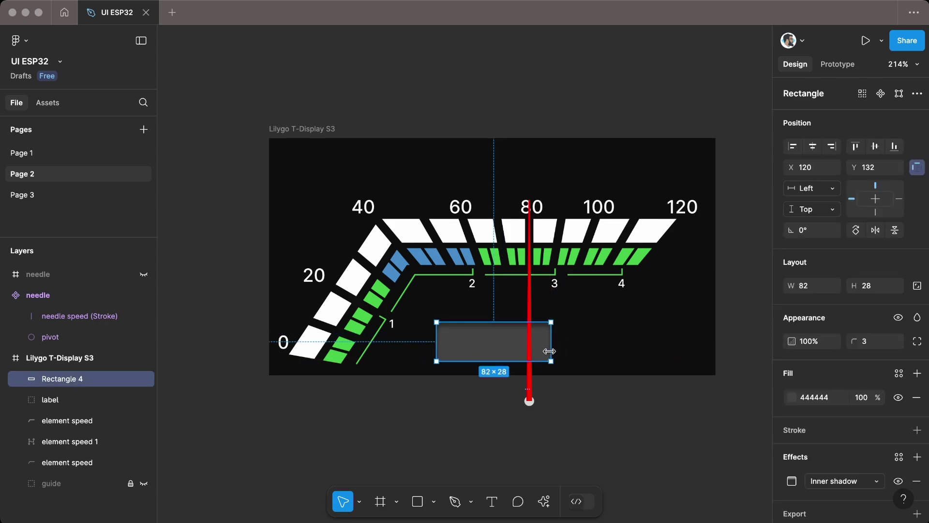
pyautogui.click(405, 451)
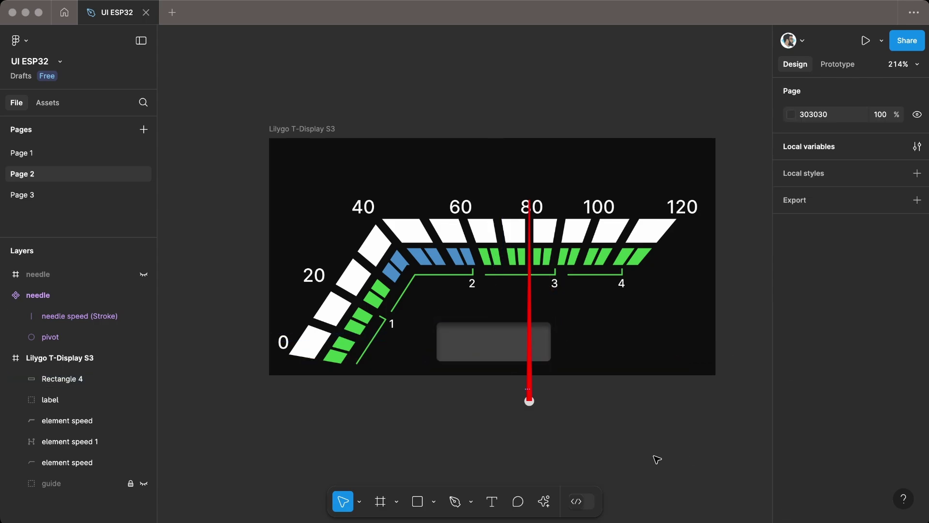
# With the guide shown, draw a light grey rectangle about 307 × 28 in its upper strip and raise the top edge's midpoint to a peak at Y 4.
pyautogui.click(143, 483)
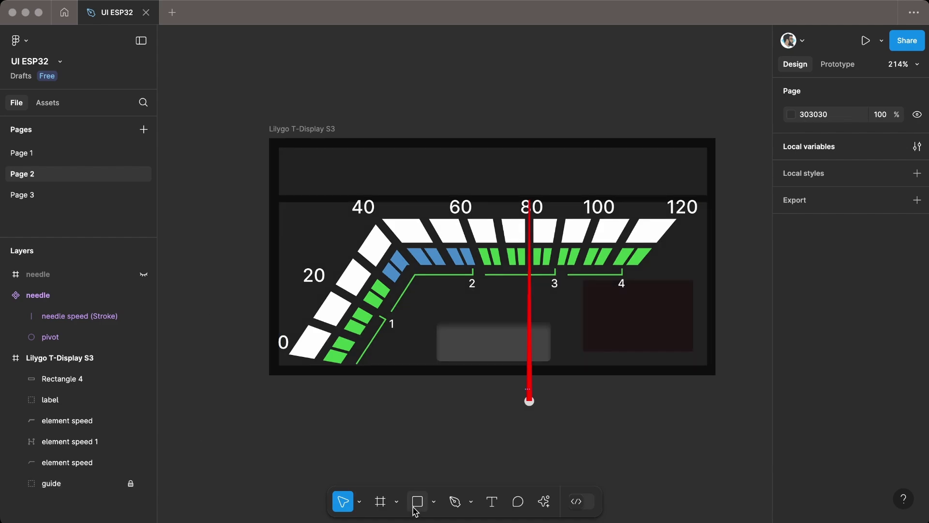
pyautogui.moveTo(287, 151); pyautogui.dragTo(707, 189)
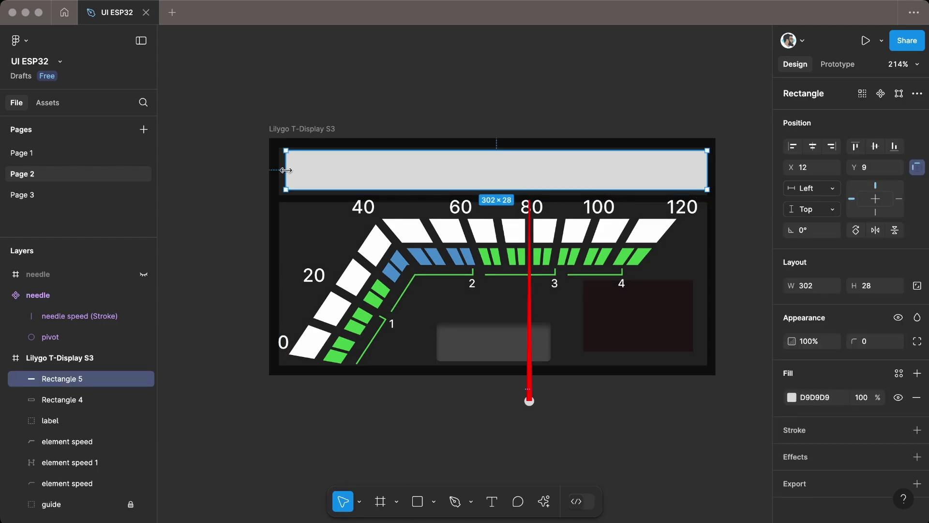
pyautogui.doubleClick(493, 168)
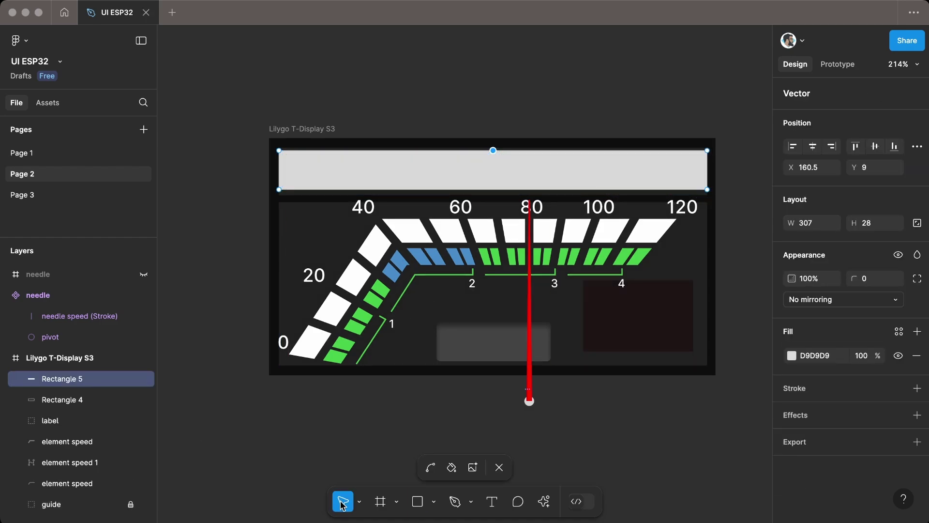
pyautogui.moveTo(493, 150); pyautogui.dragTo(493, 145)
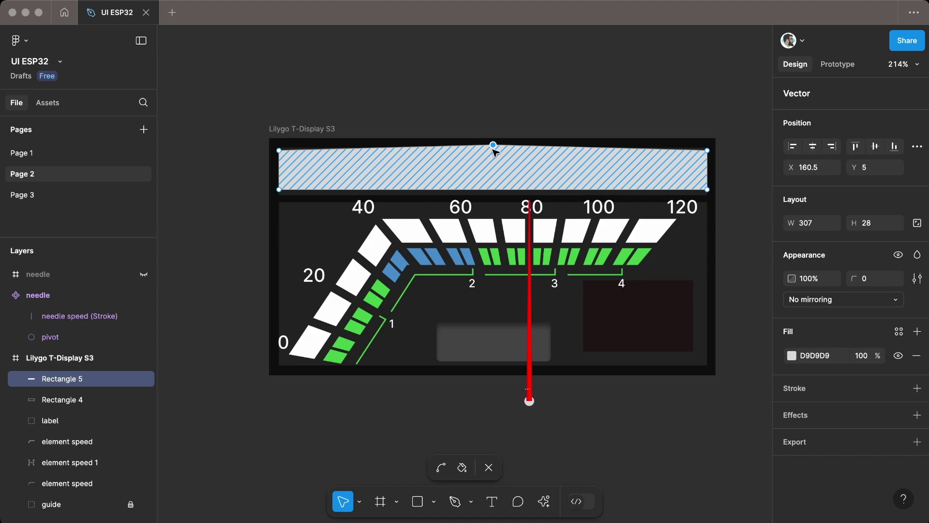
pyautogui.press('Escape')
pyautogui.click(874, 346)
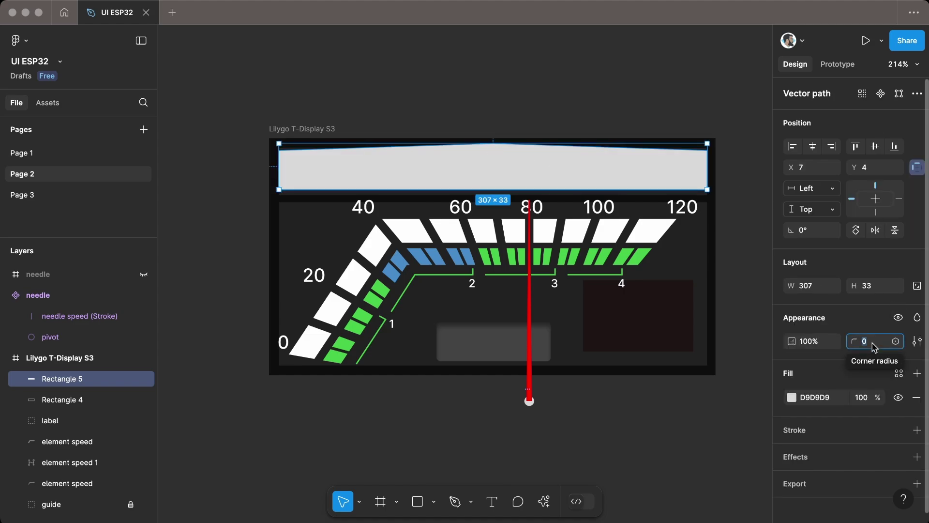
pyautogui.click(715, 506)
# Lower the peaked bar's two upper corner points by 4 px to steepen its slopes.
pyautogui.doubleClick(387, 170)
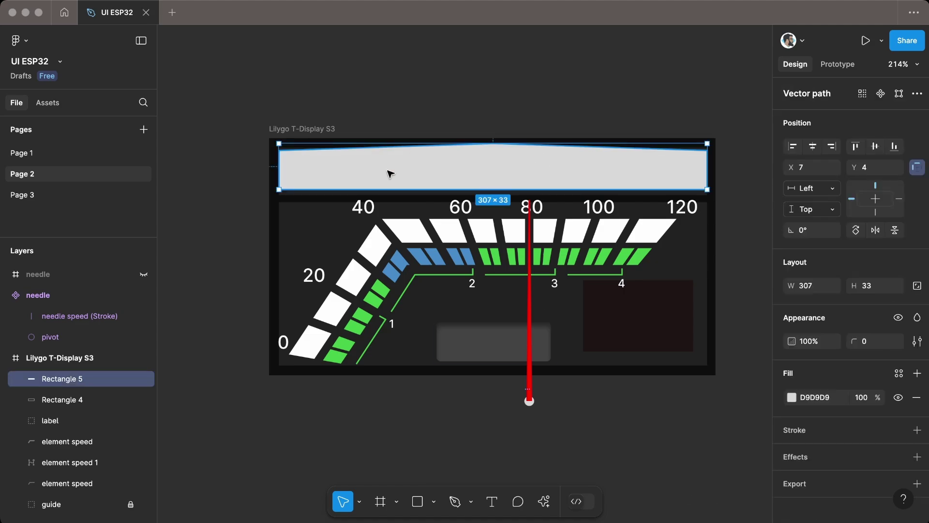
pyautogui.click(279, 150)
pyautogui.keyDown('shift'); pyautogui.click(707, 150); pyautogui.keyUp('shift')
pyautogui.press('Down')
pyautogui.press('Down')
pyautogui.press('Down')
pyautogui.press('Down')
pyautogui.click(610, 97)
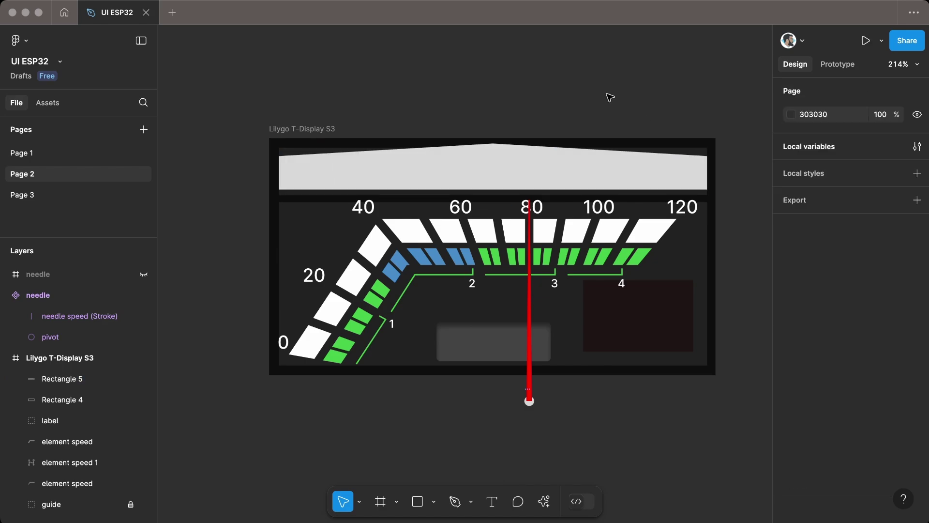
# Draw a 75 px tall vertical line with a 4 px FF0000 stroke, copy it to make six across the bar, and distribute them evenly.
pyautogui.click(282, 118)
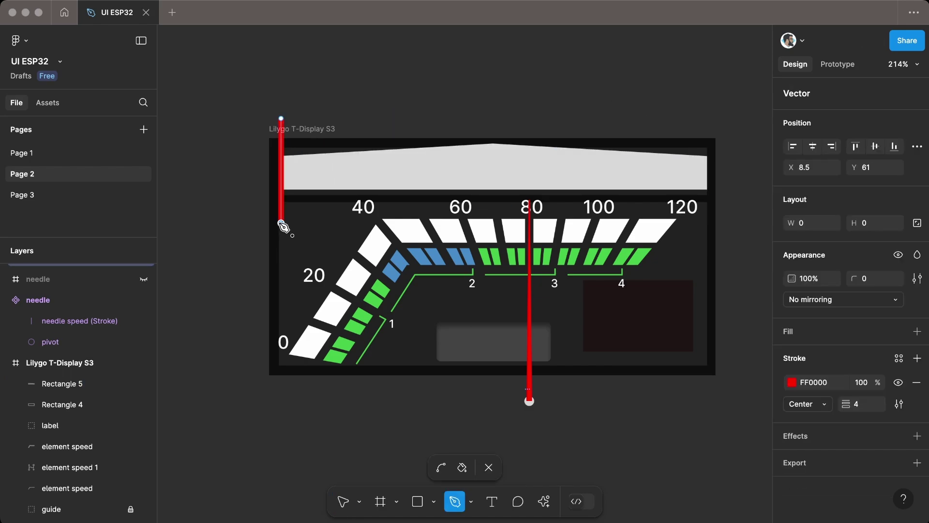
pyautogui.press('Escape')
pyautogui.click(264, 193)
pyautogui.moveTo(281, 195); pyautogui.dragTo(709, 189)
pyautogui.moveTo(719, 123); pyautogui.dragTo(271, 126)
pyautogui.click(917, 146)
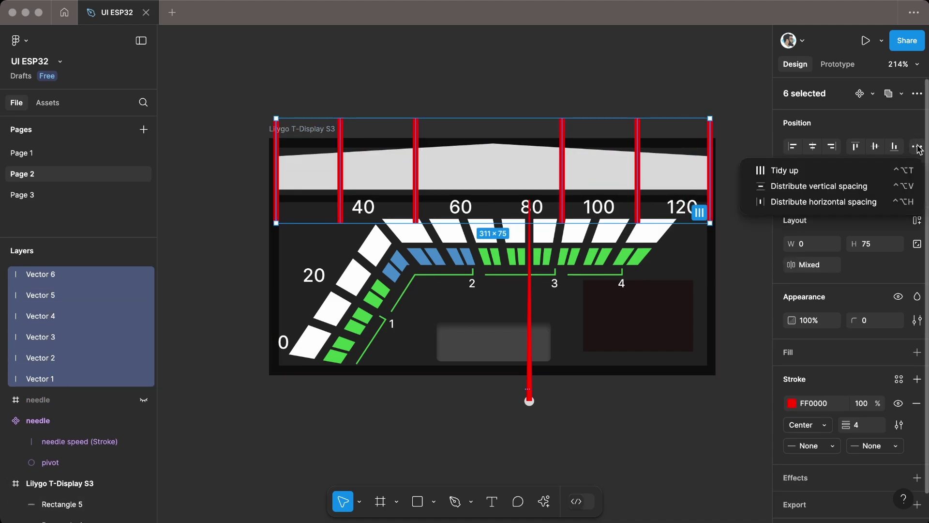
pyautogui.click(808, 207)
# Outline the strokes of the six red lines and unite them into one shape.
pyautogui.rightClick(620, 145)
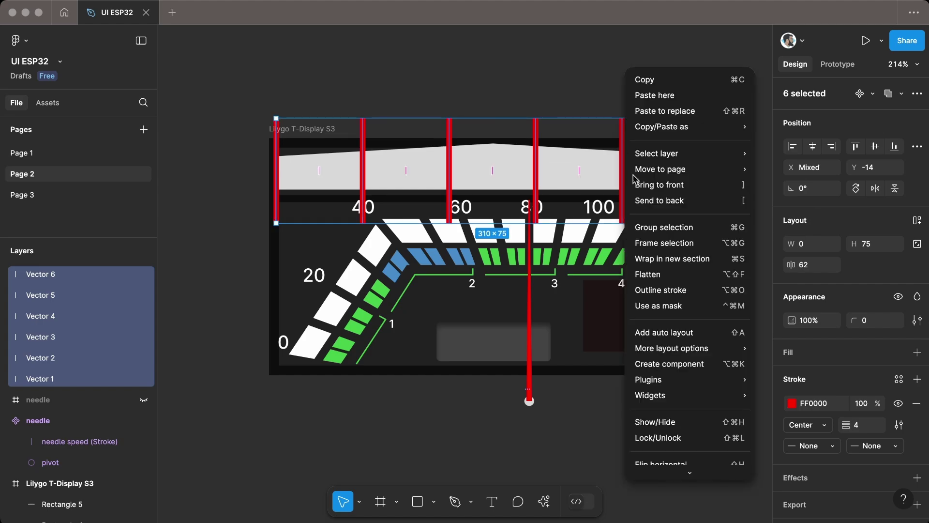
pyautogui.click(677, 297)
pyautogui.click(917, 93)
pyautogui.click(813, 176)
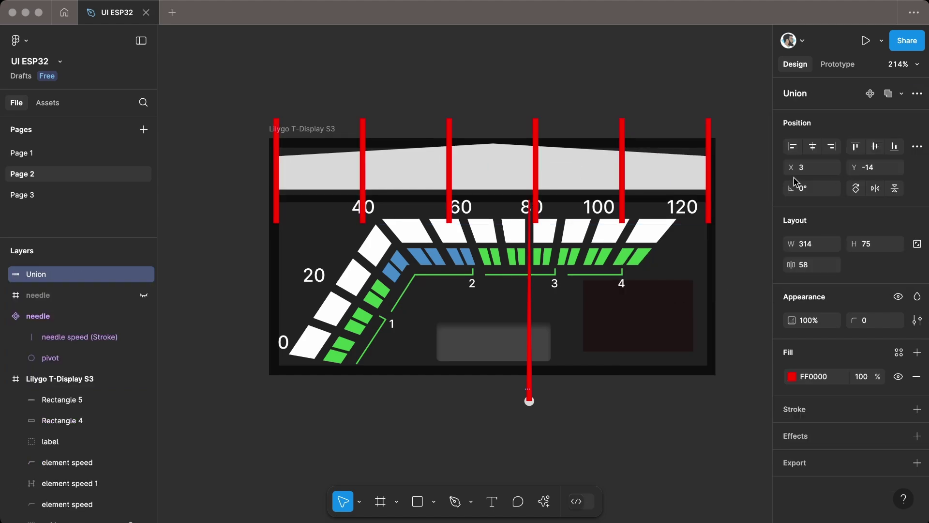
pyautogui.rightClick(623, 151)
pyautogui.click(656, 289)
# Try to subtract the united red lines from the peaked bar, and undo the operation.
pyautogui.keyDown('shift'); pyautogui.click(571, 178); pyautogui.keyUp('shift')
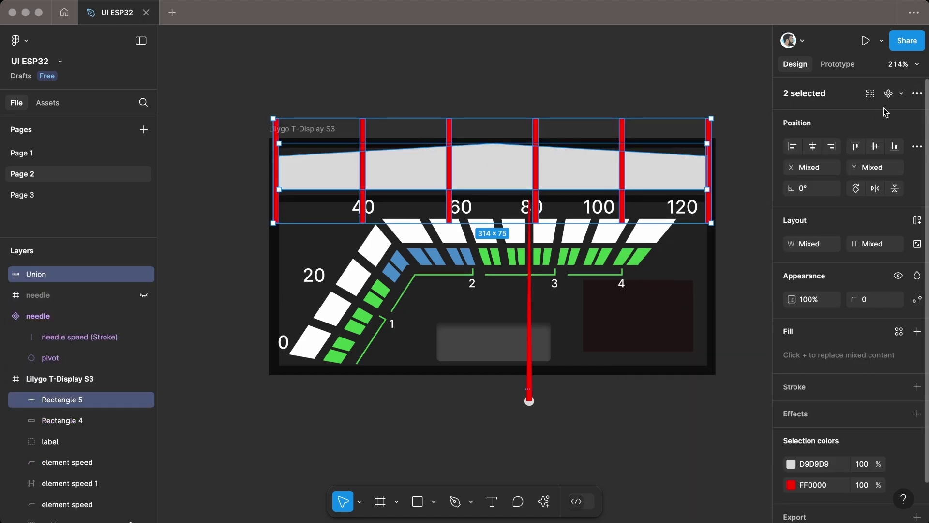
pyautogui.click(916, 94)
pyautogui.click(824, 218)
pyautogui.press('super+z')
# Move the union into the display frame's layers and subtract it from the peaked bar, cutting the bar into five segments.
pyautogui.click(222, 406)
pyautogui.moveTo(97, 273); pyautogui.dragTo(95, 392)
pyautogui.keyDown('shift'); pyautogui.click(76, 383); pyautogui.keyUp('shift')
pyautogui.click(917, 93)
pyautogui.click(825, 218)
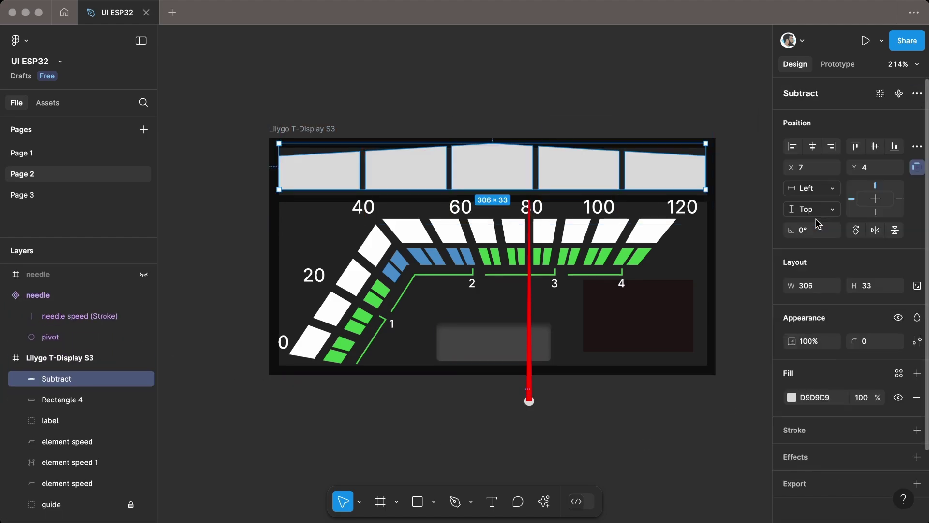
# Wrap the subtracted five-segment bar in a frame.
pyautogui.rightClick(424, 167)
pyautogui.click(452, 290)
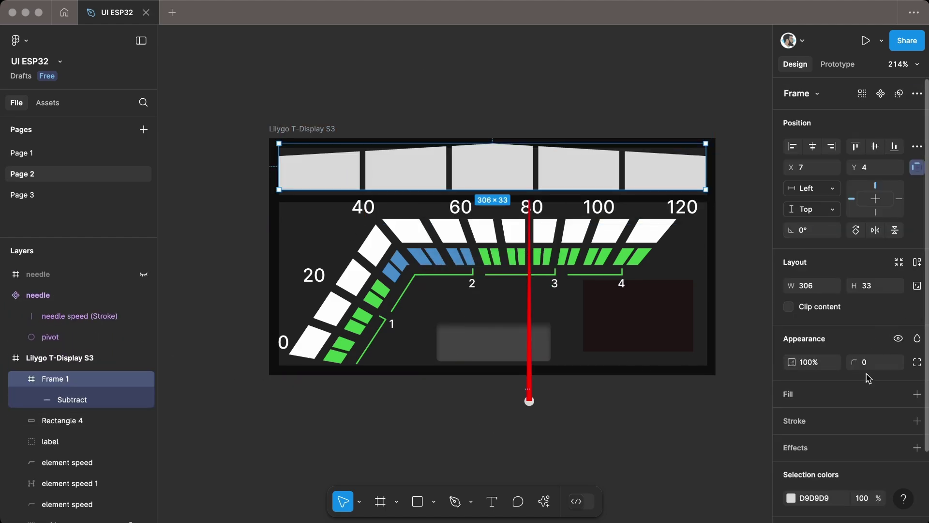
pyautogui.click(377, 453)
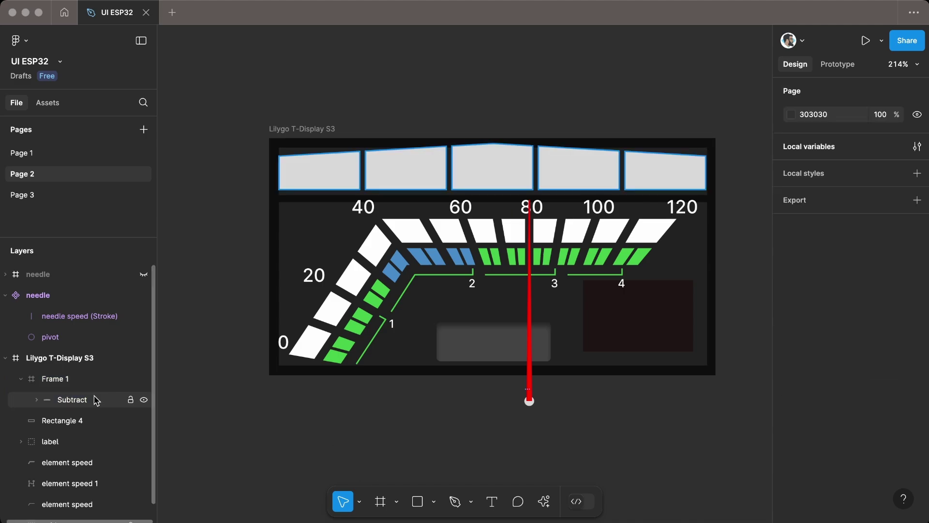
# Take the five-segment bar out of its wrapper frame, flatten it into a vector path, and delete the empty frame.
pyautogui.click(82, 399)
pyautogui.moveTo(82, 399); pyautogui.dragTo(70, 383)
pyautogui.rightClick(70, 383)
pyautogui.click(137, 291)
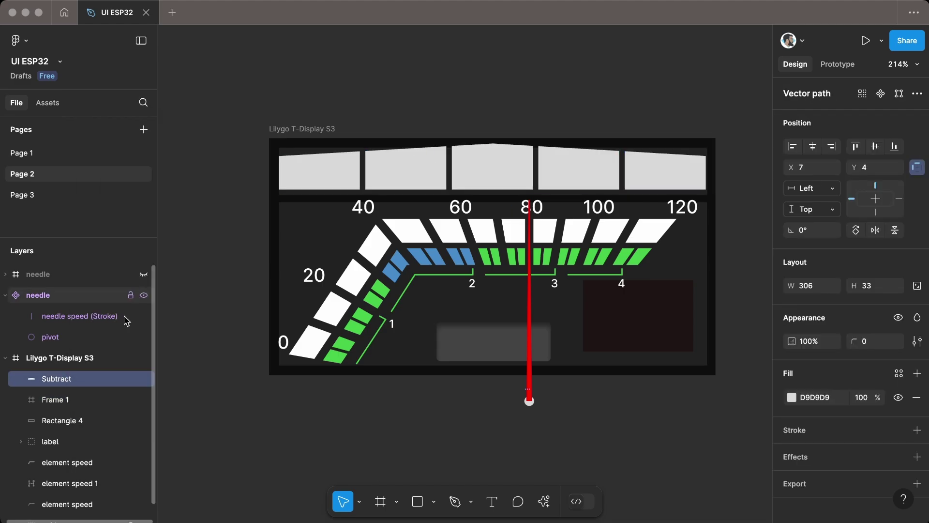
pyautogui.click(73, 400)
pyautogui.press('Delete')
# Set the five-segment bar's corner radius to 3.
pyautogui.click(89, 384)
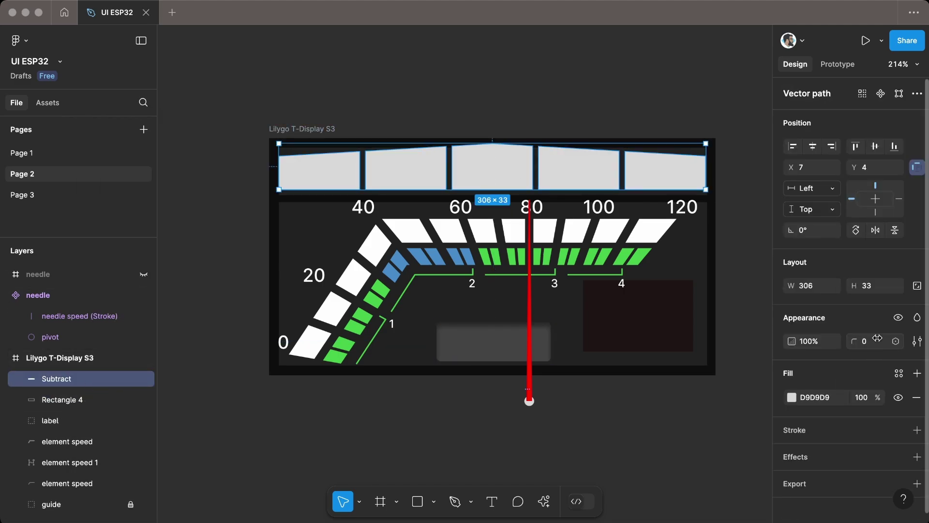
pyautogui.moveTo(853, 341); pyautogui.dragTo(7, 341)
pyautogui.moveTo(918, 341); pyautogui.dragTo(915, 341)
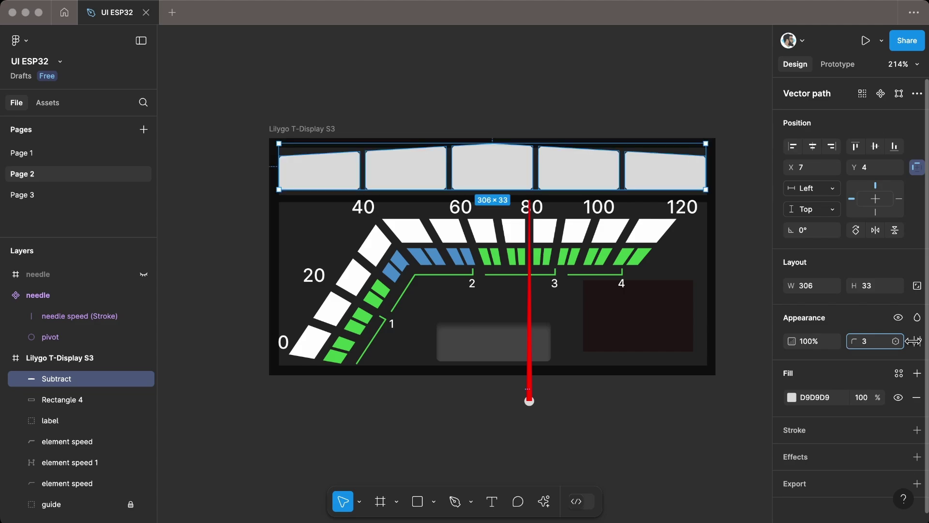
pyautogui.click(660, 431)
# Edit the five-segment bar and fill its middle segment with dark green 4B6D25.
pyautogui.doubleClick(492, 167)
pyautogui.scroll(5, 496, 171)
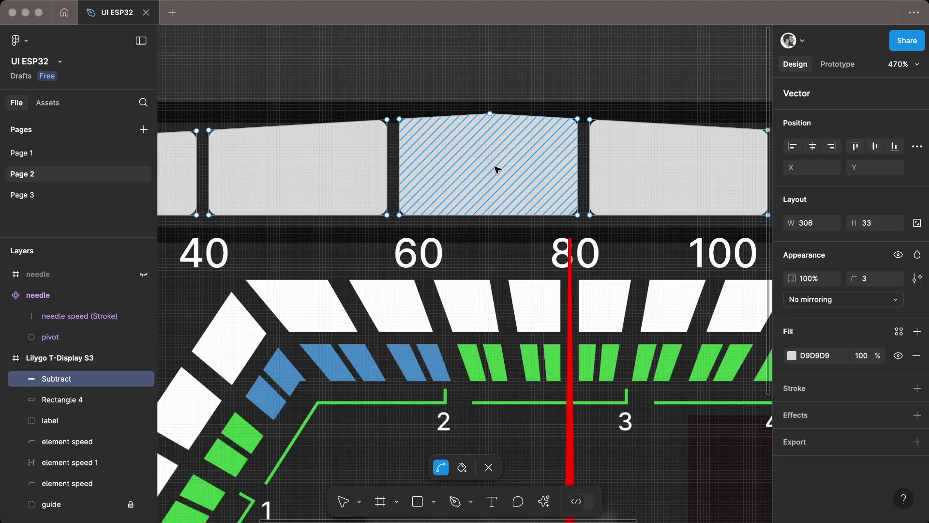
pyautogui.click(793, 357)
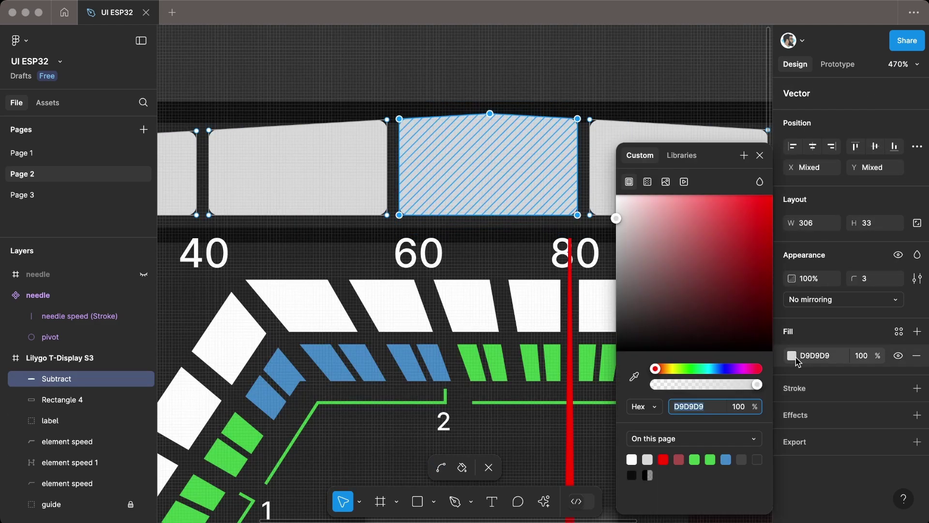
pyautogui.click(687, 369)
pyautogui.moveTo(711, 290)
pyautogui.mouseDown()
pyautogui.moveTo(715, 279)
pyautogui.moveTo(716, 289)
pyautogui.mouseUp()
pyautogui.moveTo(685, 368); pyautogui.dragTo(680, 369)
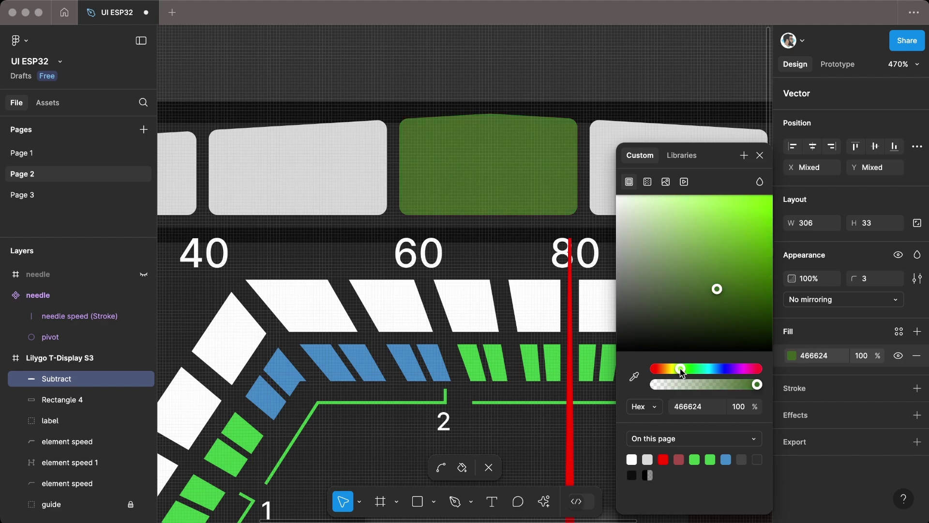
pyautogui.moveTo(716, 288); pyautogui.dragTo(719, 284)
pyautogui.scroll(-5, 519, 113)
pyautogui.scroll(4, 463, 116)
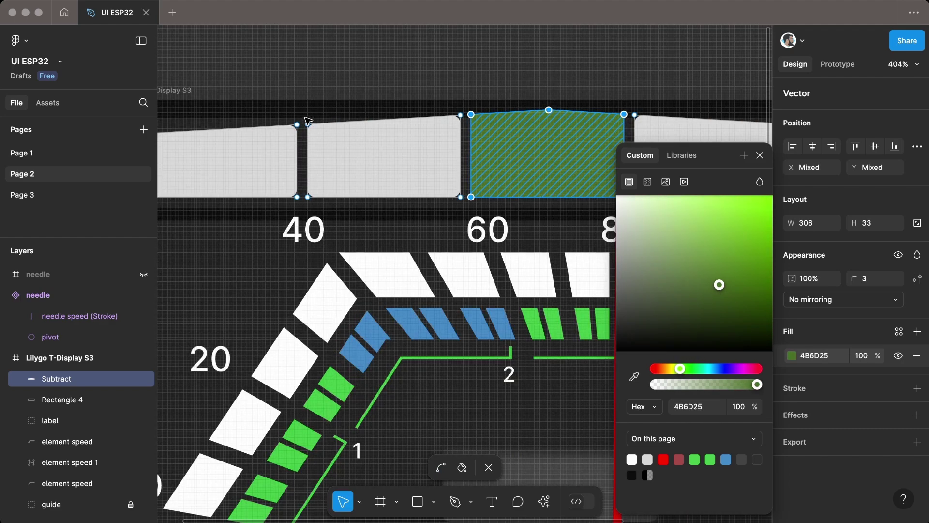
# Fill the bar's second segment from the left with muted blue 336283.
pyautogui.moveTo(305, 117); pyautogui.dragTo(464, 208)
pyautogui.click(712, 368)
pyautogui.moveTo(698, 251); pyautogui.dragTo(712, 271)
pyautogui.scroll(-5, 603, 87)
pyautogui.scroll(4, 425, 87)
# Fill the bar's fourth segment from the left with teal 17979B.
pyautogui.moveTo(427, 86); pyautogui.dragTo(561, 175)
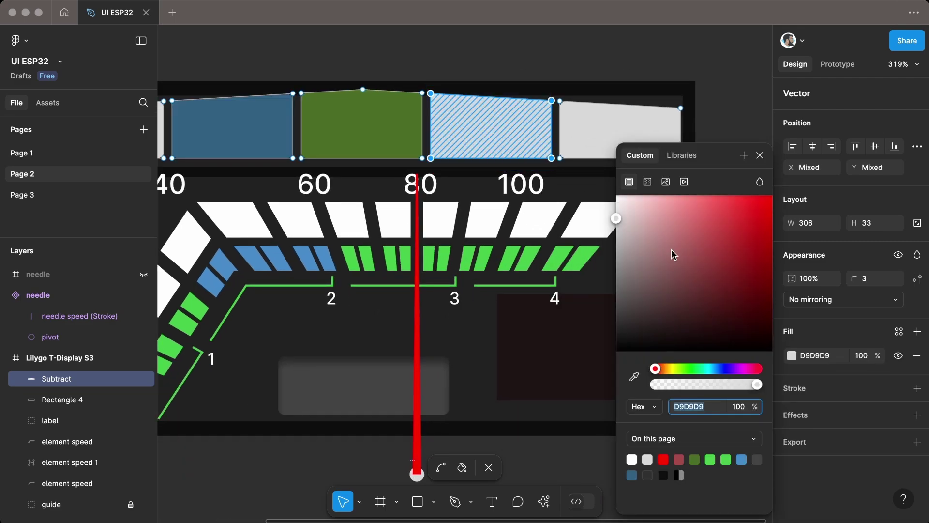
pyautogui.click(708, 368)
pyautogui.click(702, 264)
pyautogui.moveTo(740, 267); pyautogui.dragTo(741, 258)
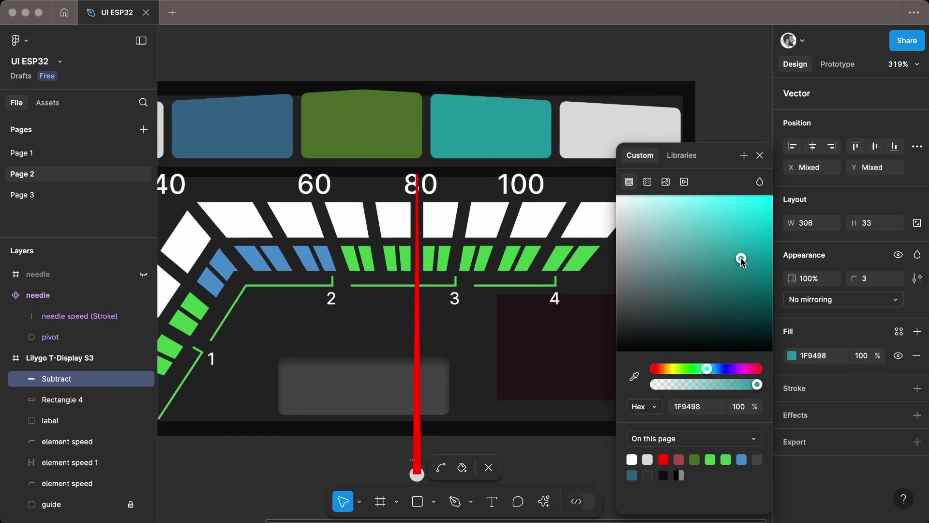
# Fill the bar's rightmost segment with red FF0000.
pyautogui.hscroll(3, 656, 97)
pyautogui.scroll(5, 506, 70)
pyautogui.moveTo(567, 110); pyautogui.dragTo(320, 238)
pyautogui.moveTo(671, 233); pyautogui.dragTo(815, 191)
# Fill the bar's leftmost segment with red FF0000 and finish editing the vector.
pyautogui.scroll(-5, 491, 172)
pyautogui.hscroll(-4, 418, 147)
pyautogui.scroll(4, 344, 124)
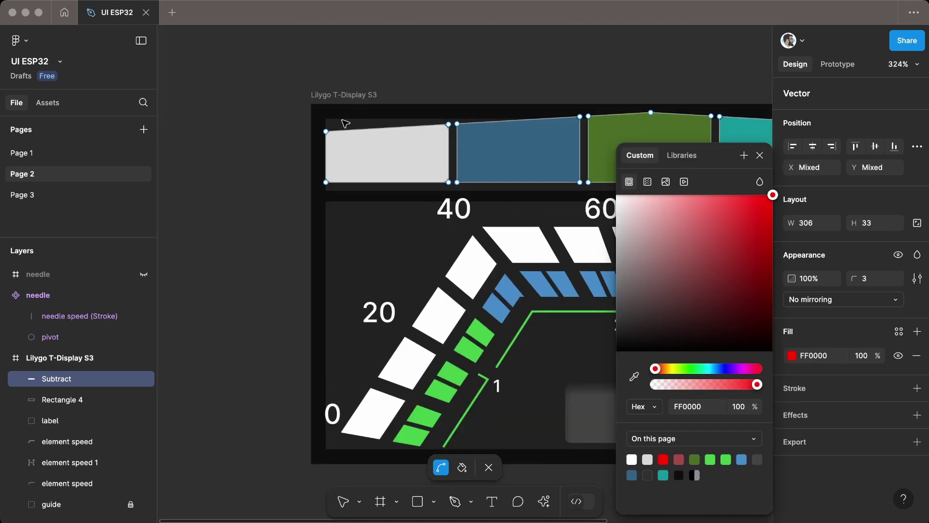
pyautogui.click(407, 160)
pyautogui.moveTo(651, 224); pyautogui.dragTo(849, 172)
pyautogui.scroll(-2, 470, 52)
pyautogui.press('Escape')
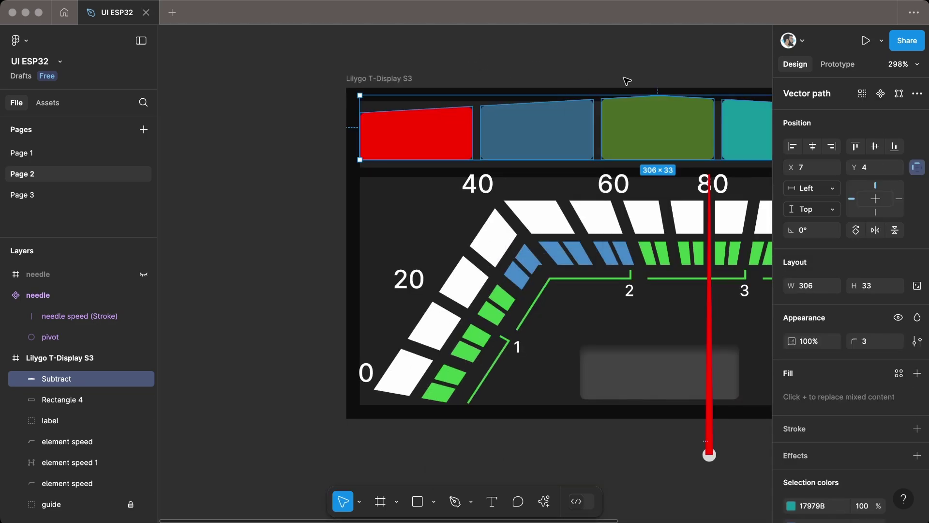
pyautogui.press('Escape')
# Add an inner shadow to the coloured indicator bar with Y 4, blur 4 and 28% opacity.
pyautogui.moveTo(659, 95); pyautogui.dragTo(522, 118)
pyautogui.scroll(-1, 522, 152)
pyautogui.click(524, 160)
pyautogui.scroll(-3, 926, 449)
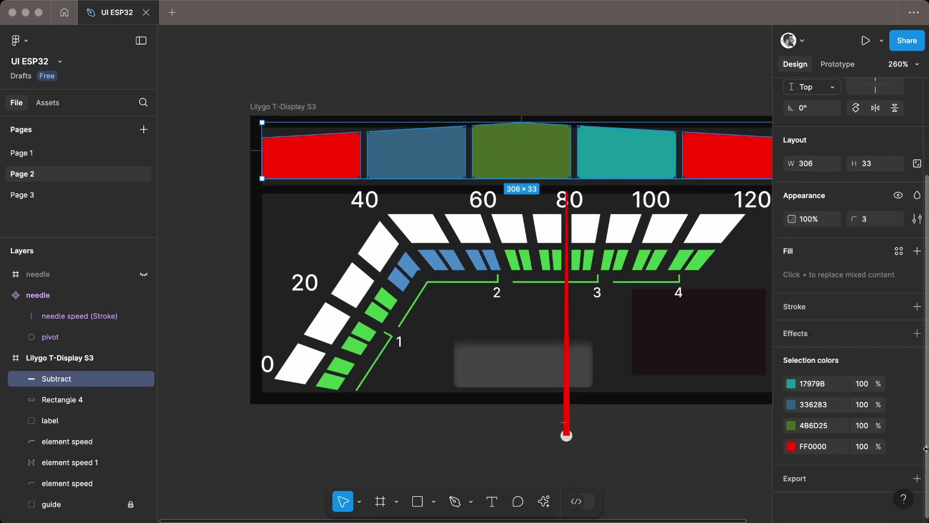
pyautogui.click(916, 333)
pyautogui.click(841, 357)
pyautogui.click(832, 341)
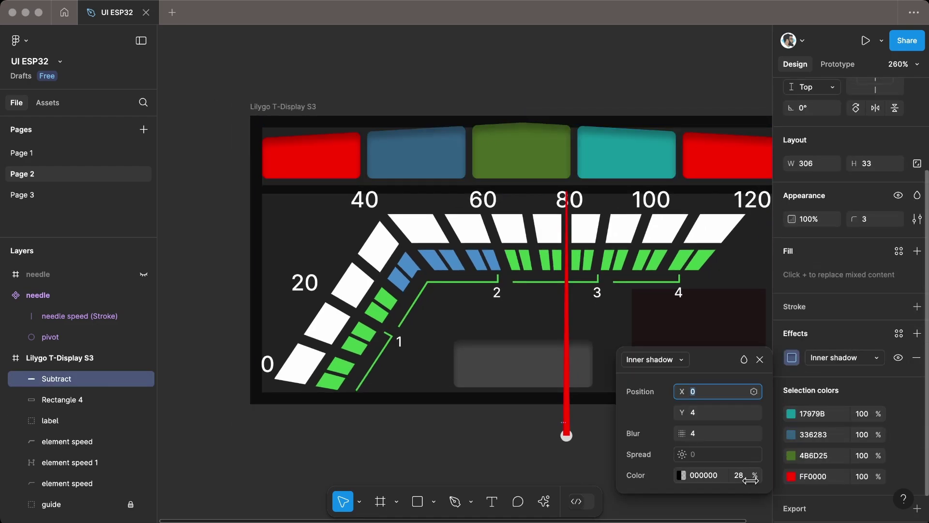
pyautogui.click(617, 92)
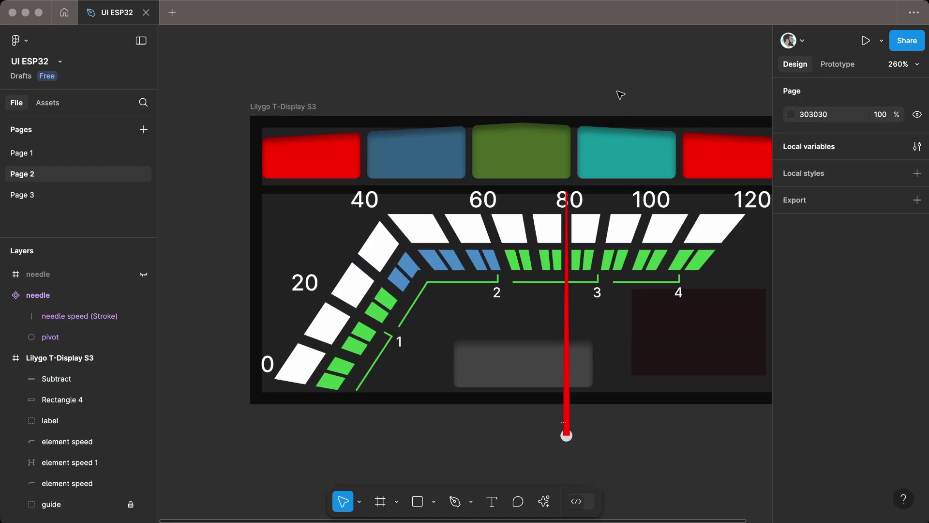
# Collapse the needle component's layers and hide the guide layer.
pyautogui.scroll(-2, 544, 94)
pyautogui.click(5, 295)
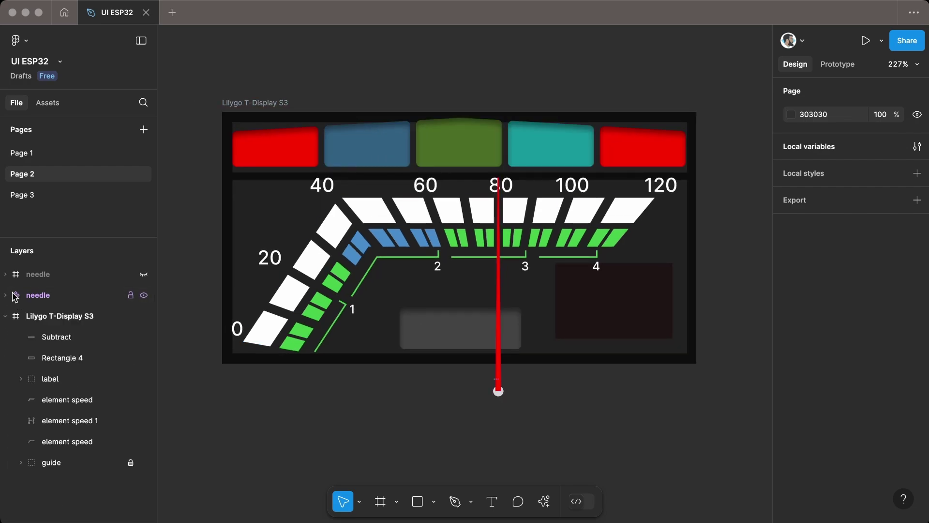
pyautogui.click(144, 462)
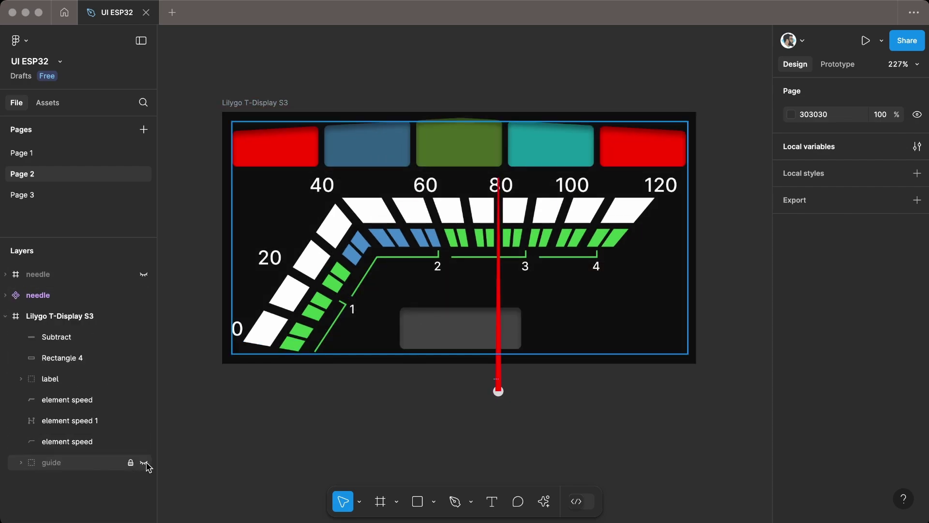
# Show the guide layer and turn the copied pivot circle into a component named needle fuel.
pyautogui.click(144, 463)
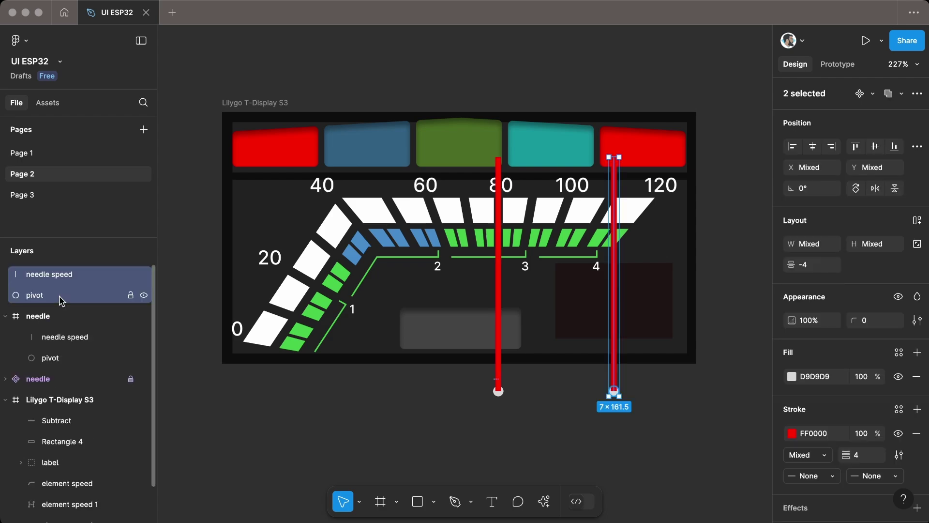
pyautogui.click(60, 296)
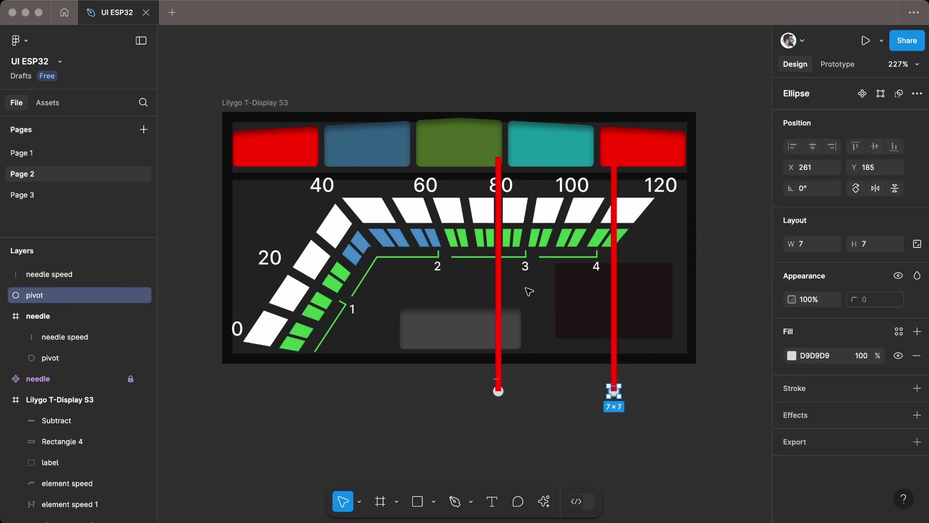
pyautogui.click(863, 94)
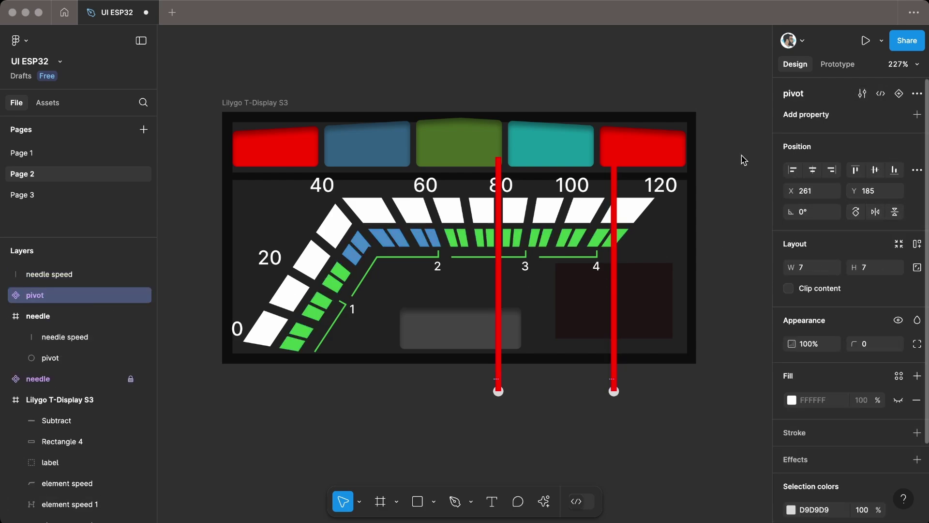
pyautogui.doubleClick(35, 295)
pyautogui.write('needle fu')
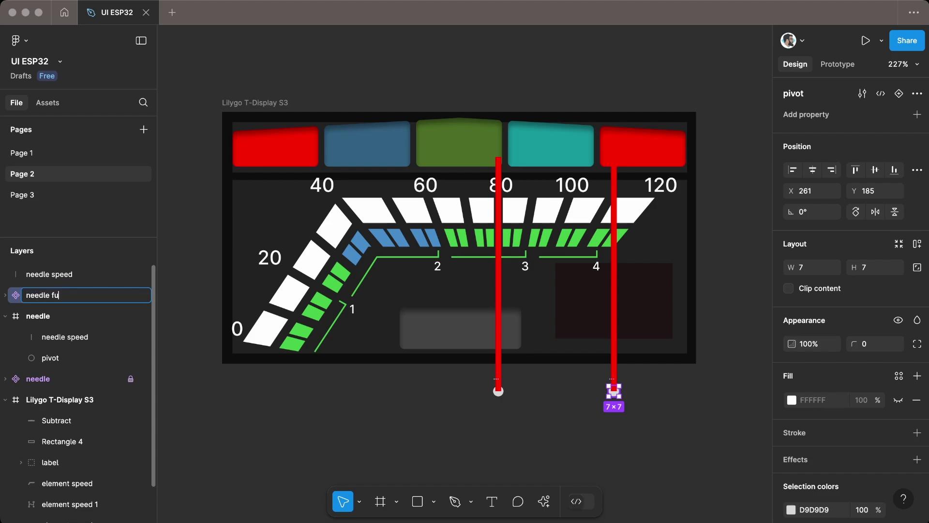
pyautogui.write('el')
pyautogui.press('Return')
# Put the copied needle line inside the needle fuel component and shorten it to about 53 px.
pyautogui.click(6, 295)
pyautogui.moveTo(45, 275); pyautogui.dragTo(44, 305)
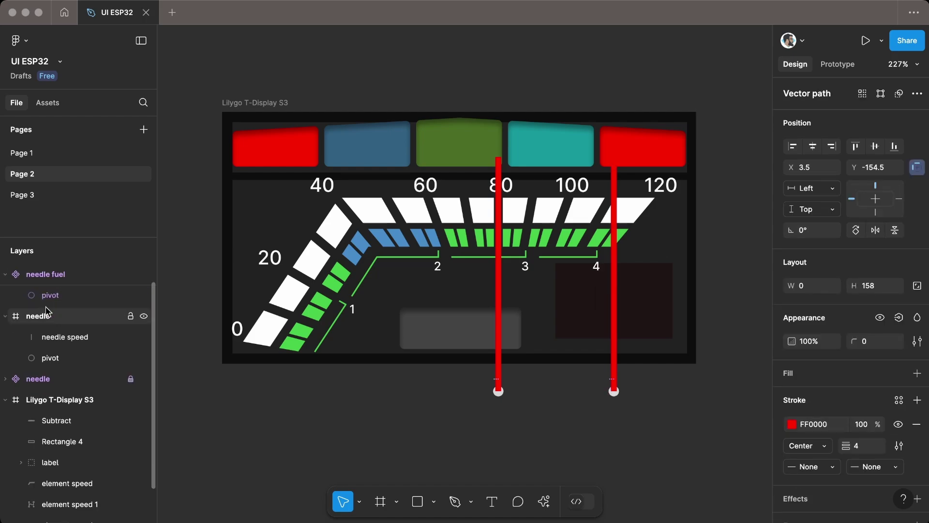
pyautogui.doubleClick(615, 278)
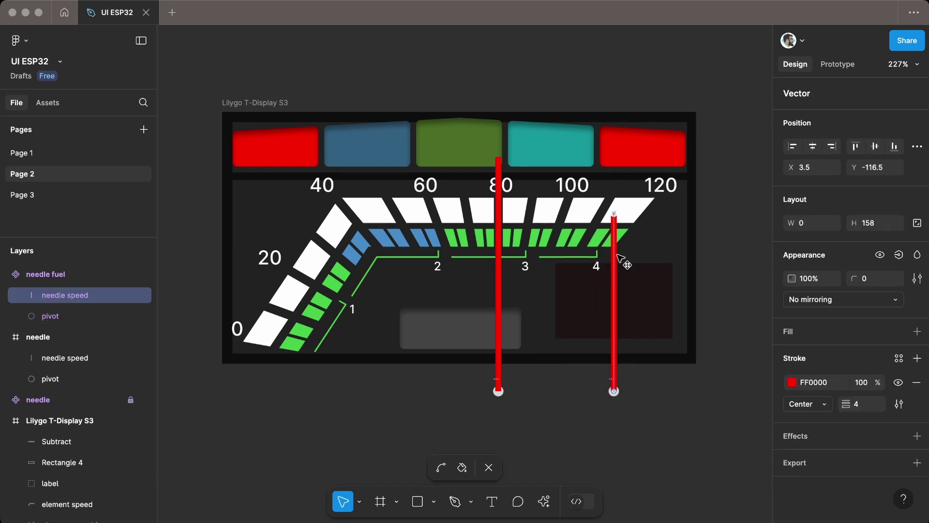
pyautogui.click(684, 454)
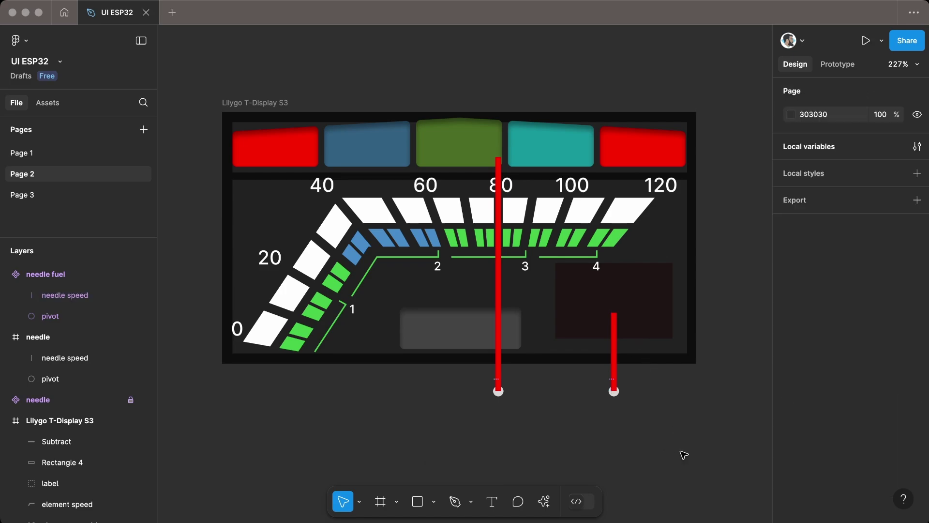
# Try rotating the needle fuel component to 20° and 50°, and undo the rotations.
pyautogui.click(97, 274)
pyautogui.click(807, 213)
pyautogui.write('20')
pyautogui.press('Return')
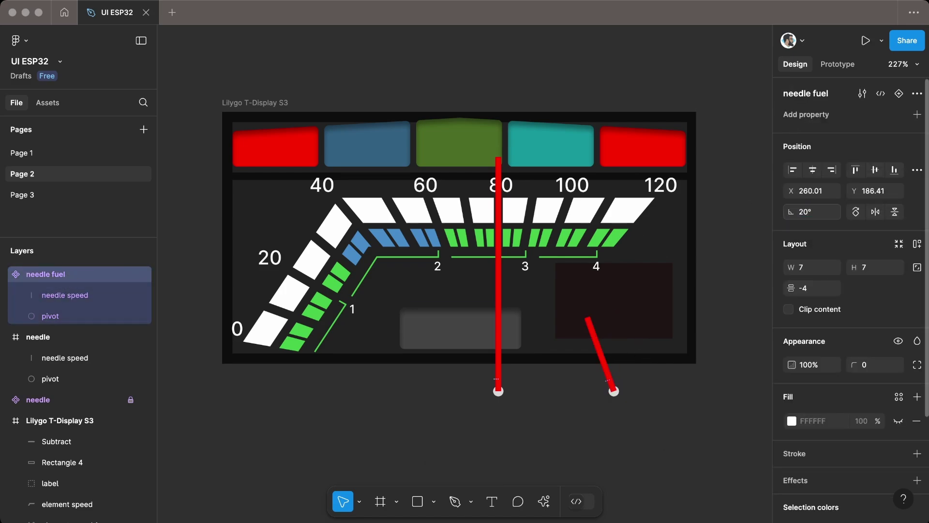
pyautogui.write('50')
pyautogui.press('Return')
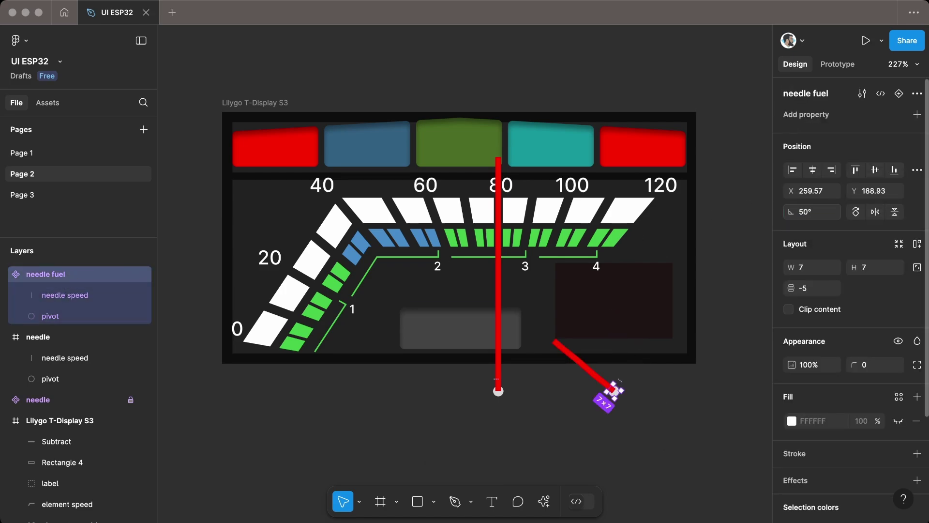
pyautogui.press('super+z')
pyautogui.press('super+z')
pyautogui.press('super+z')
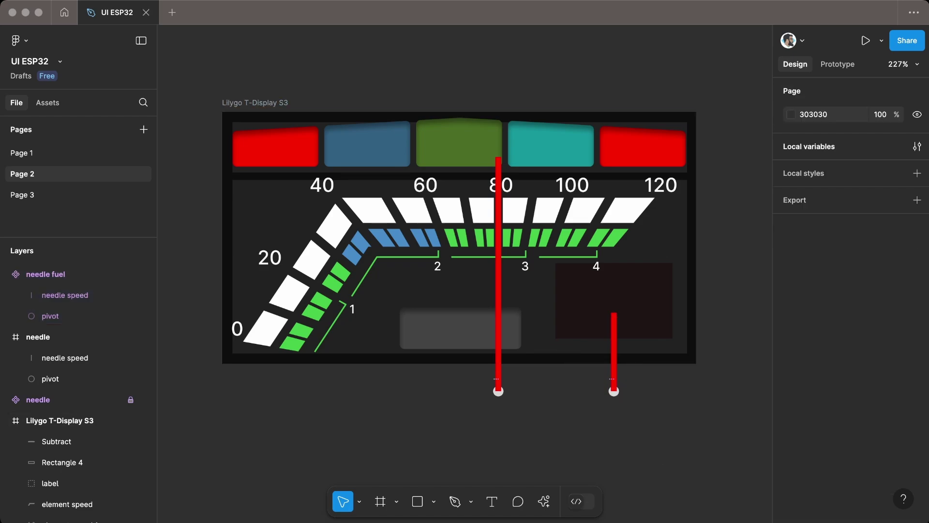
# Draw a rectangle about 49 × 33 px beside the fuel needle and pull its lower-left corner inward to slant that side.
pyautogui.moveTo(615, 291); pyautogui.dragTo(546, 339)
pyautogui.moveTo(546, 292); pyautogui.dragTo(542, 289)
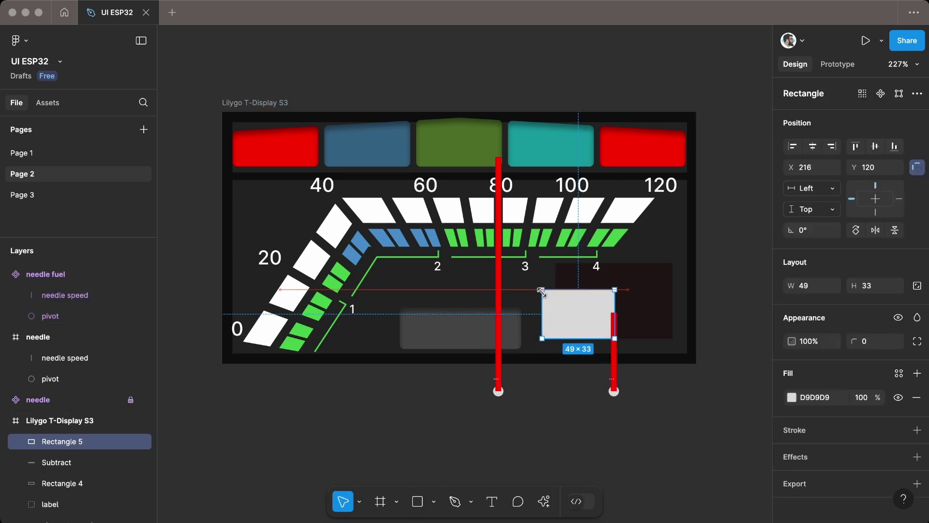
pyautogui.scroll(3, 562, 312)
pyautogui.doubleClick(561, 318)
pyautogui.click(532, 350)
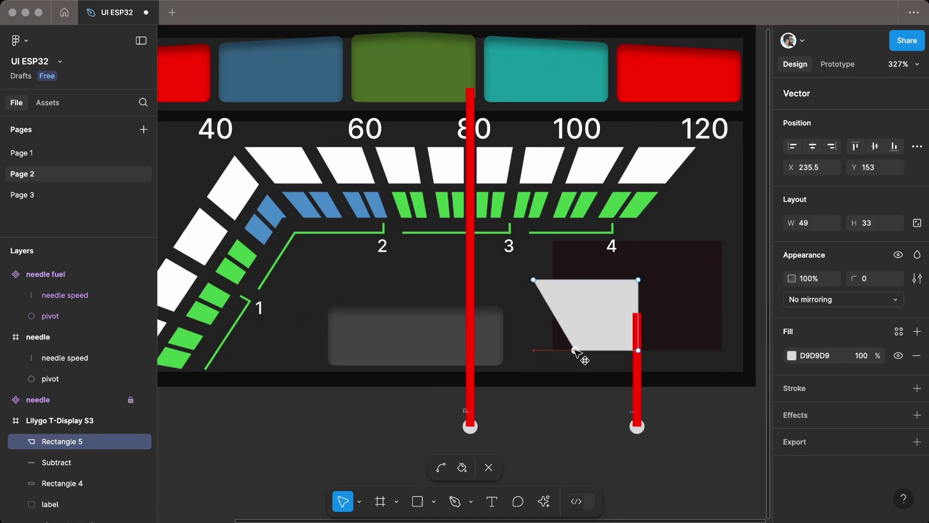
pyautogui.click(586, 424)
# Test the fuel needle against the slanted shape at 20°, 50° and 40°, and undo the rotations.
pyautogui.click(637, 426)
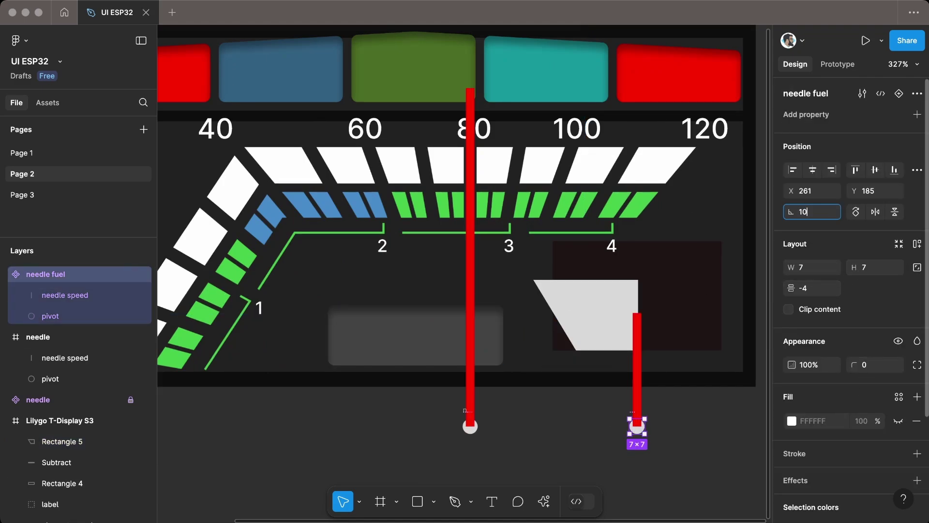
pyautogui.press('Return')
pyautogui.press('Return')
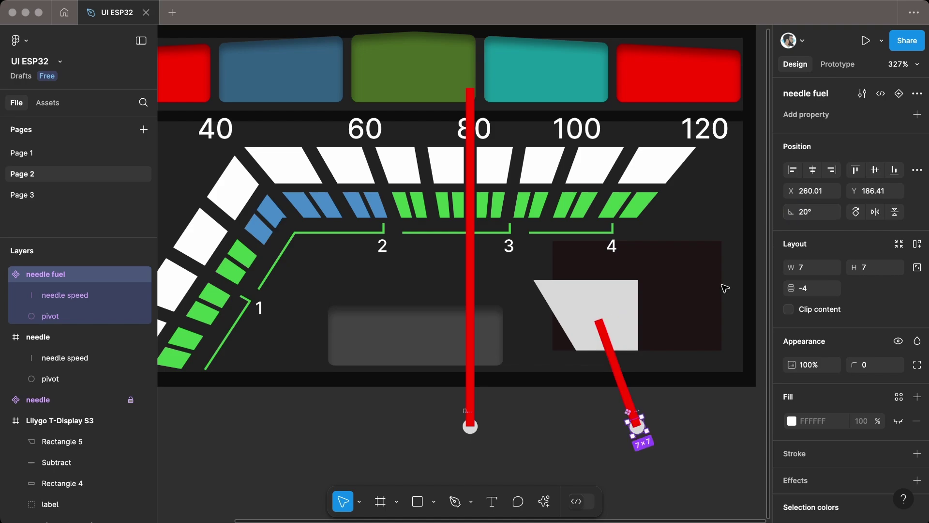
pyautogui.click(651, 480)
pyautogui.click(637, 426)
pyautogui.click(788, 213)
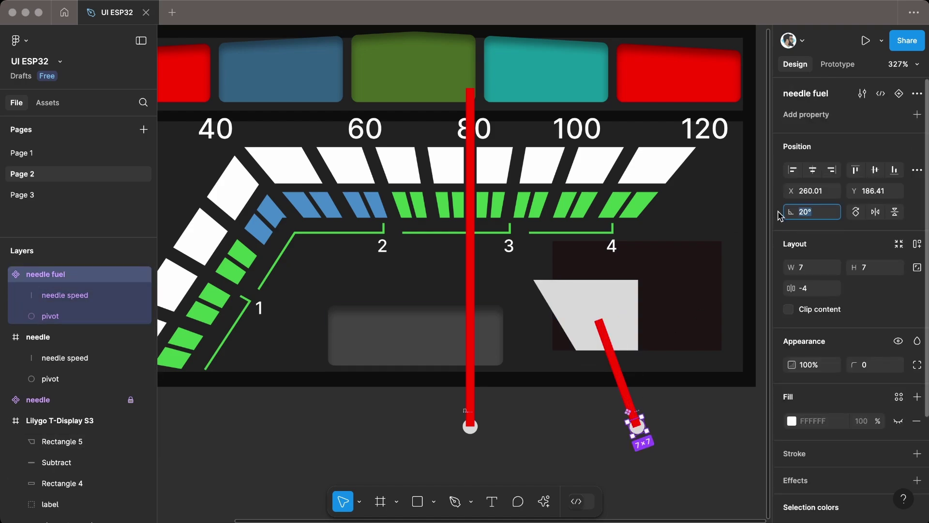
pyautogui.press('Return')
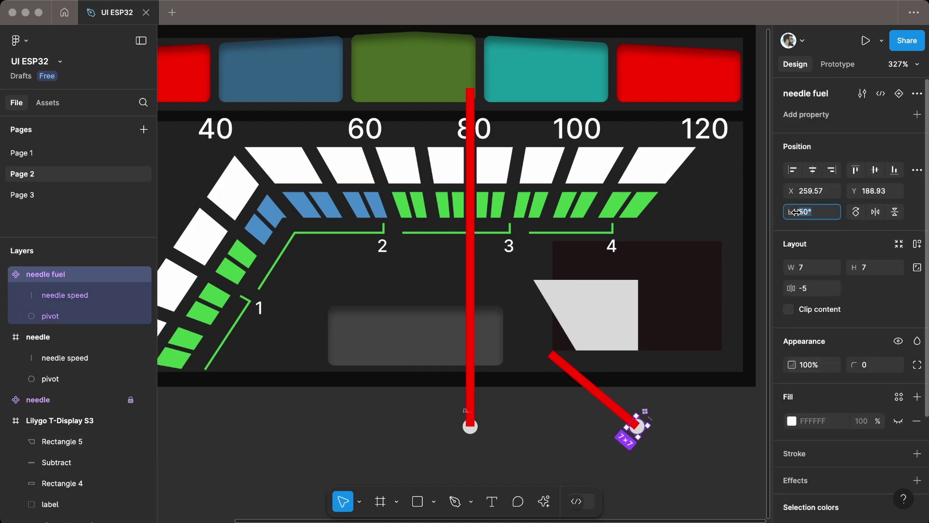
pyautogui.write('40')
pyautogui.press('Return')
pyautogui.press('super+z')
pyautogui.press('super+z')
pyautogui.press('super+z')
pyautogui.press('super+z')
pyautogui.press('super+z')
pyautogui.press('super+z')
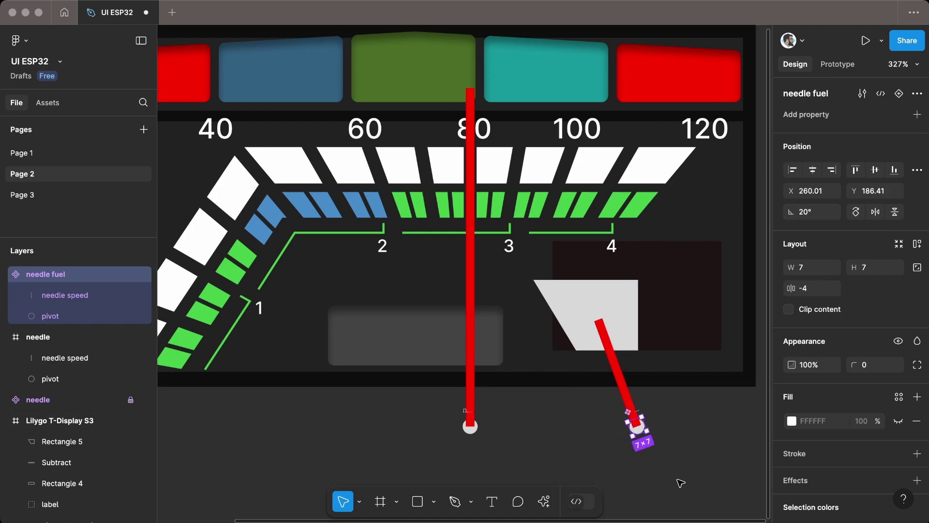
# Place a copy of the fuel needle's line outside the component as a separate layer and hide needle fuel.
pyautogui.click(640, 344)
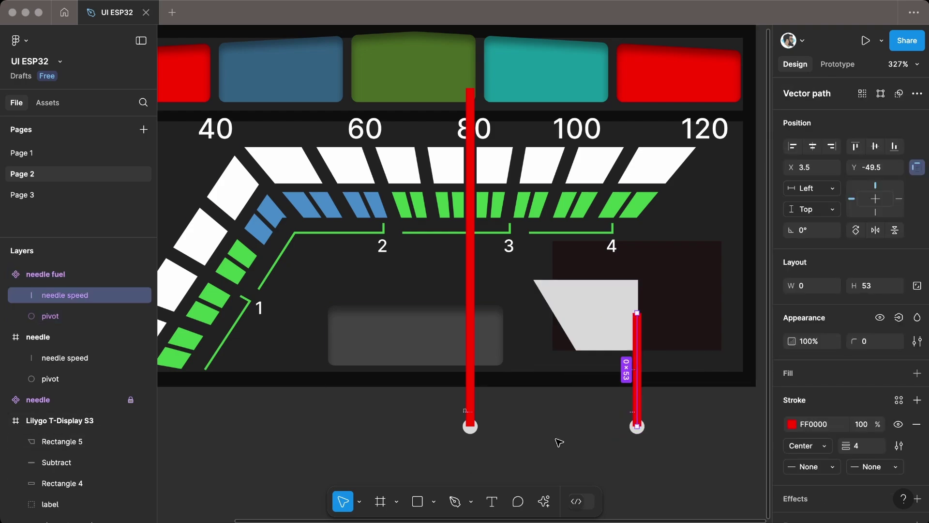
pyautogui.click(555, 439)
pyautogui.click(5, 295)
pyautogui.click(5, 336)
pyautogui.press('super+v')
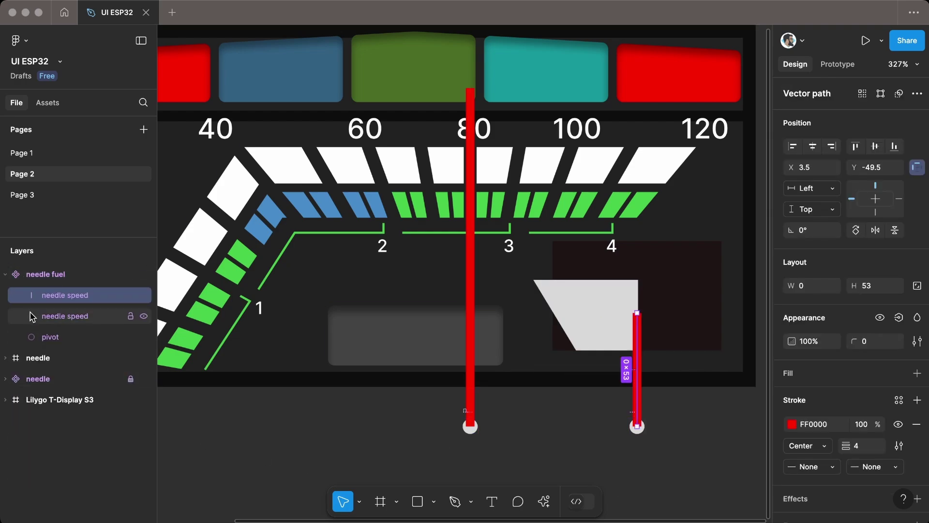
pyautogui.moveTo(70, 295); pyautogui.dragTo(70, 265)
pyautogui.click(6, 295)
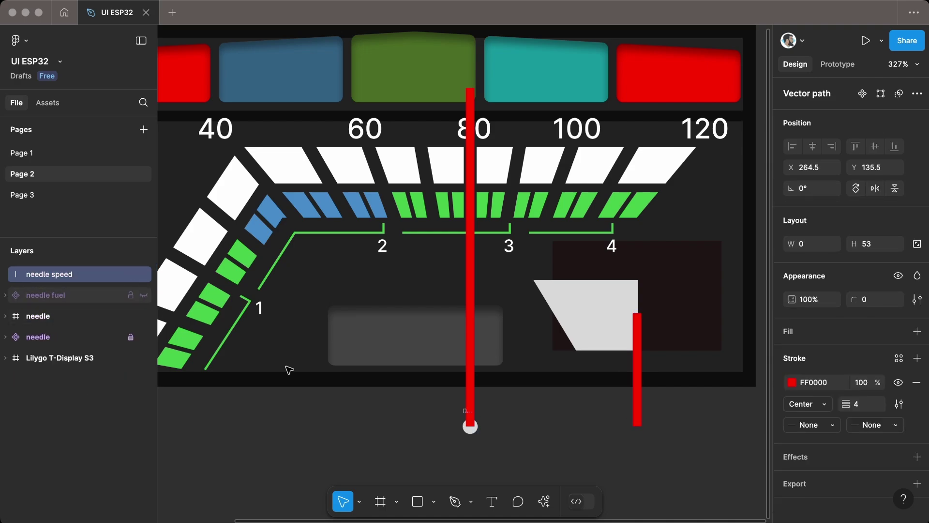
# Create 18 radial duplicates of the copied needle line around its bottom centre with the Radium plugin.
pyautogui.click(544, 500)
pyautogui.click(421, 325)
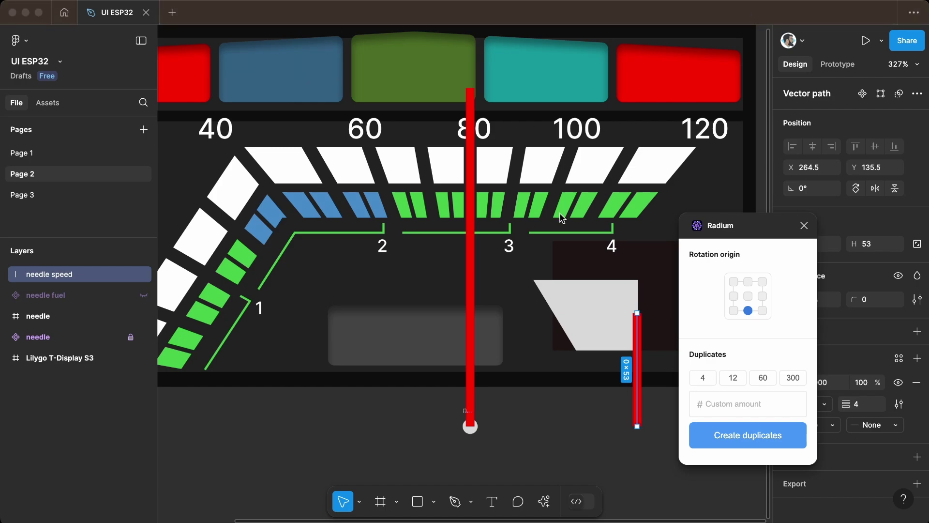
pyautogui.click(732, 406)
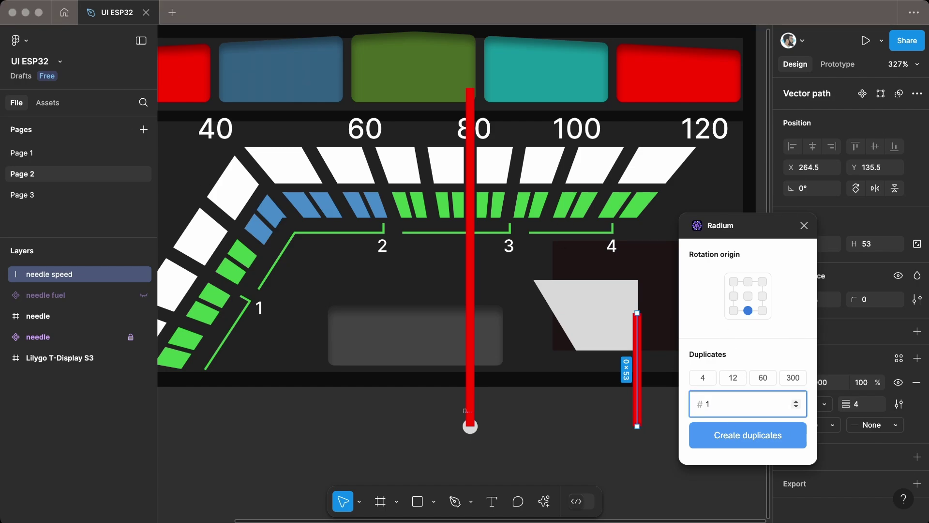
pyautogui.write('8')
pyautogui.click(749, 441)
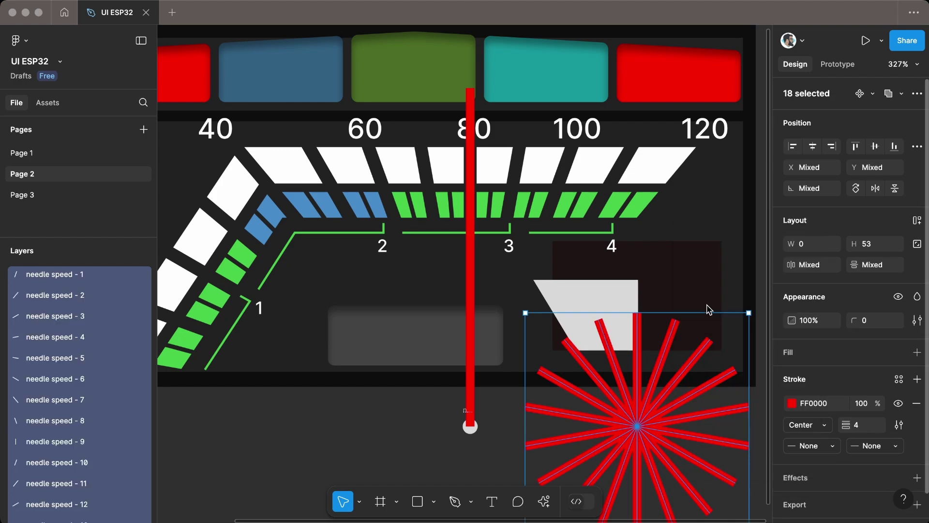
# Group the radial lines and enlarge the group to about 182 × 185 px around the fuel needle's pivot.
pyautogui.press('super+g')
pyautogui.moveTo(528, 417); pyautogui.dragTo(399, 373)
pyautogui.moveTo(622, 271); pyautogui.dragTo(701, 186)
# Extend the slanted shape's upper-left corner to the neighbouring radial line, making the shape about 57.5 px wide.
pyautogui.doubleClick(432, 255)
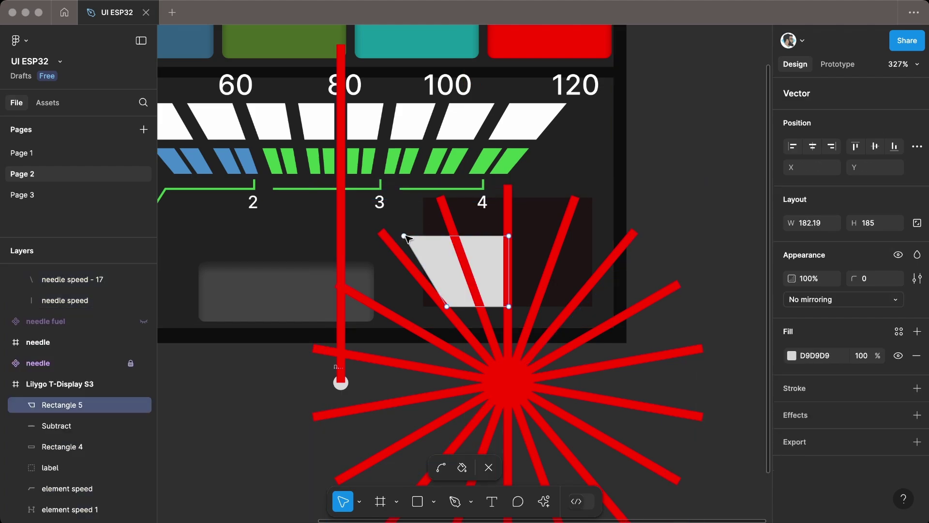
pyautogui.click(743, 340)
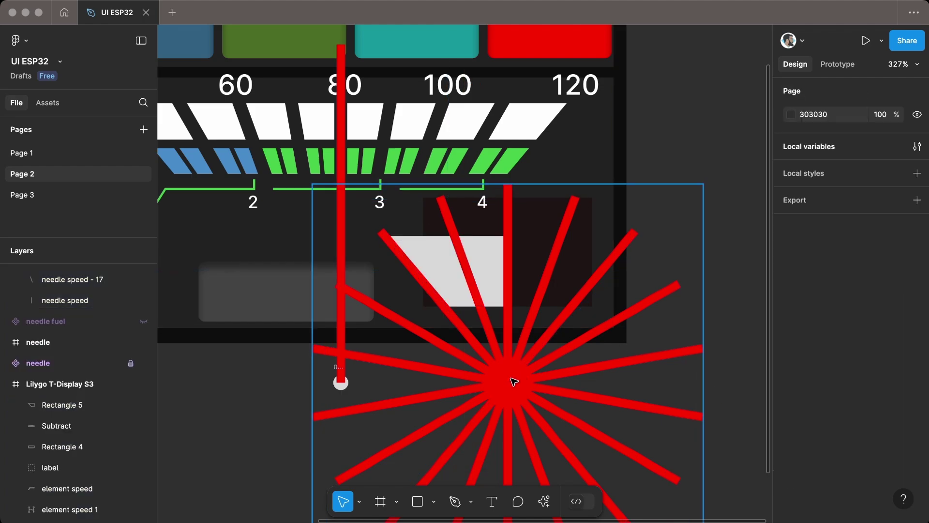
pyautogui.click(515, 387)
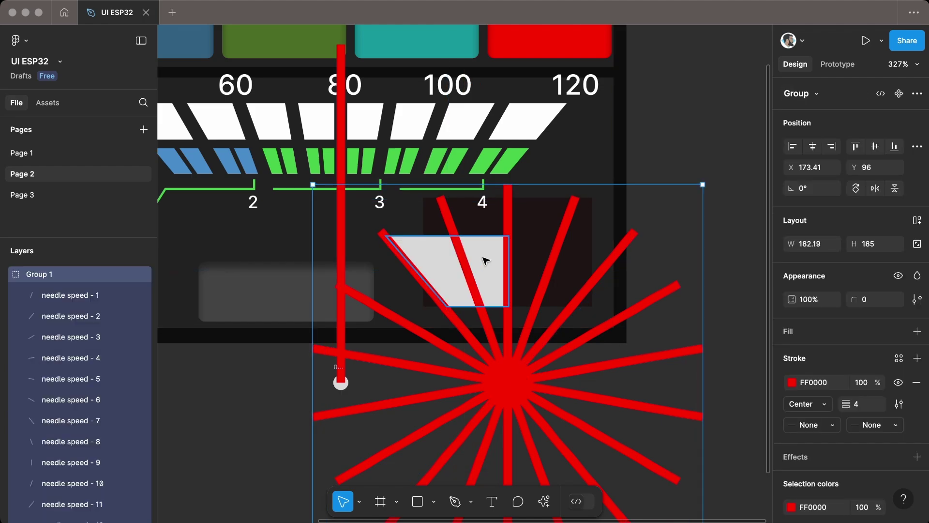
# Unite the slanted shape with a horizontally flipped copy beside it and wrap the union in a frame.
pyautogui.moveTo(483, 260); pyautogui.dragTo(597, 268)
pyautogui.click(876, 230)
pyautogui.keyDown('shift'); pyautogui.click(493, 264); pyautogui.keyUp('shift')
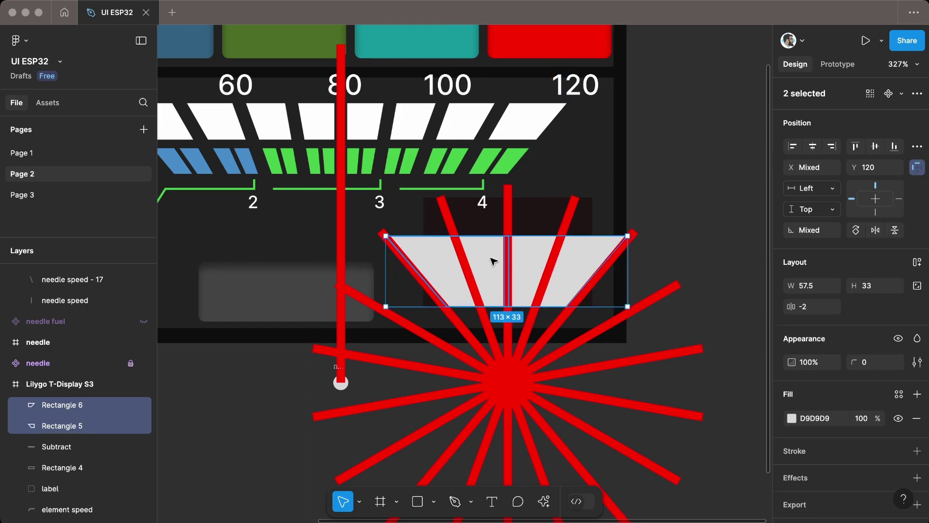
pyautogui.click(916, 94)
pyautogui.click(735, 202)
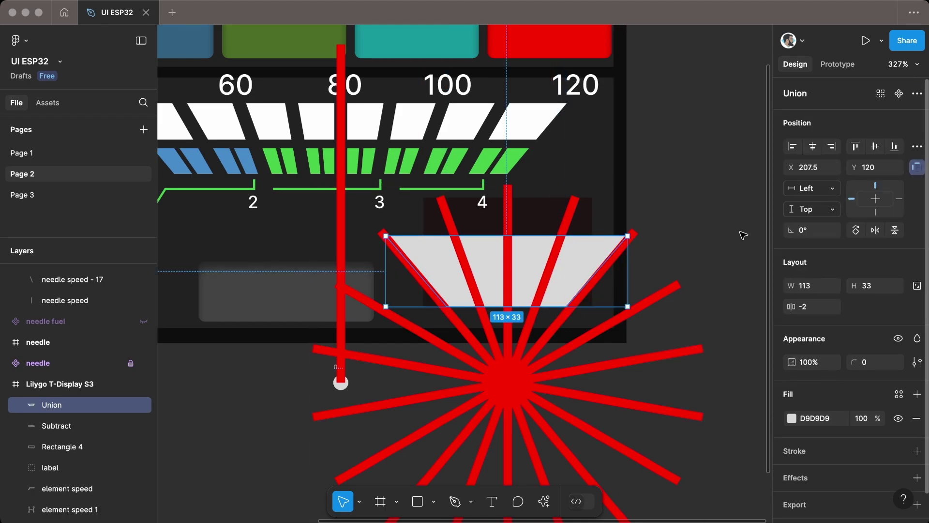
pyautogui.rightClick(594, 247)
pyautogui.click(631, 259)
# Unite the radial needle lines into one shape and flatten it.
pyautogui.rightClick(536, 382)
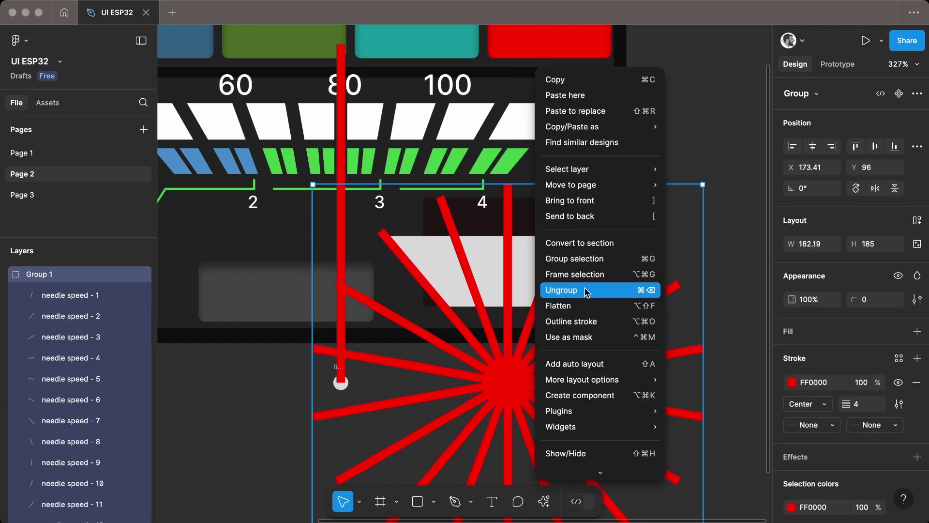
pyautogui.click(600, 290)
pyautogui.click(916, 95)
pyautogui.click(819, 204)
pyautogui.rightClick(522, 375)
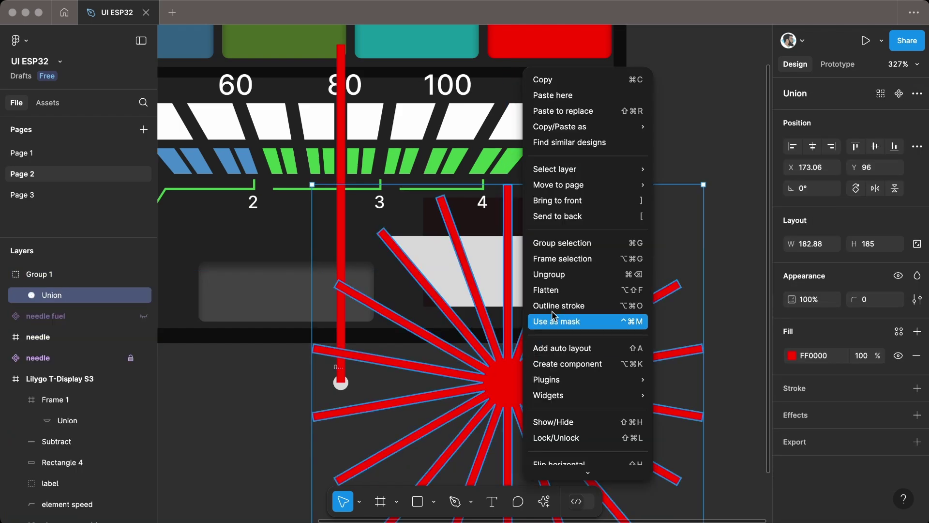
pyautogui.click(577, 290)
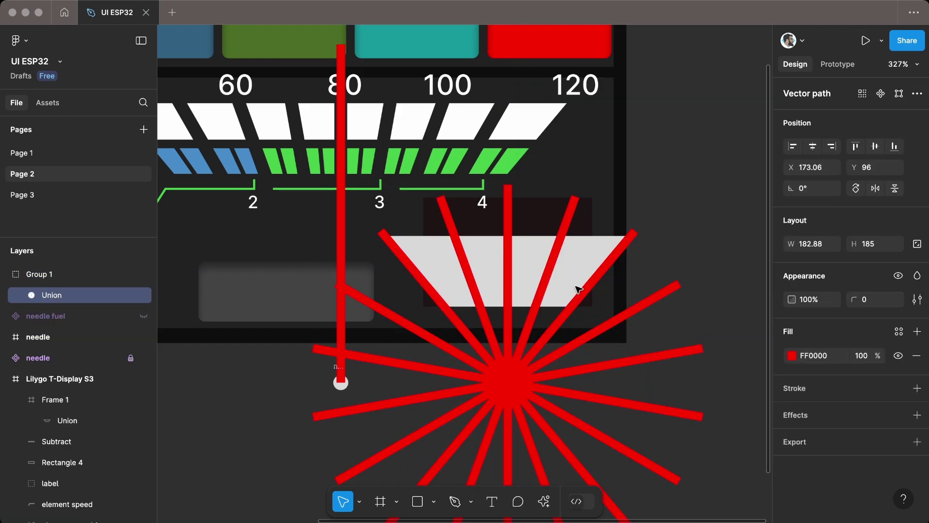
# Move the trapezoid union beneath the flattened lines in Group 1 and subtract the lines from it.
pyautogui.keyDown('shift'); pyautogui.click(598, 257); pyautogui.keyUp('shift')
pyautogui.moveTo(68, 420); pyautogui.dragTo(54, 306)
pyautogui.click(56, 294)
pyautogui.keyDown('shift'); pyautogui.click(62, 315); pyautogui.keyUp('shift')
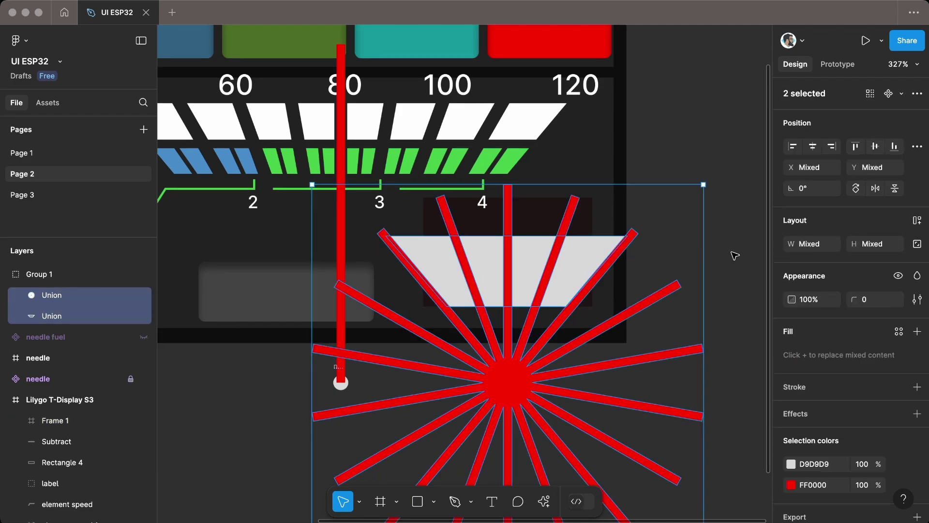
pyautogui.click(917, 93)
pyautogui.click(833, 215)
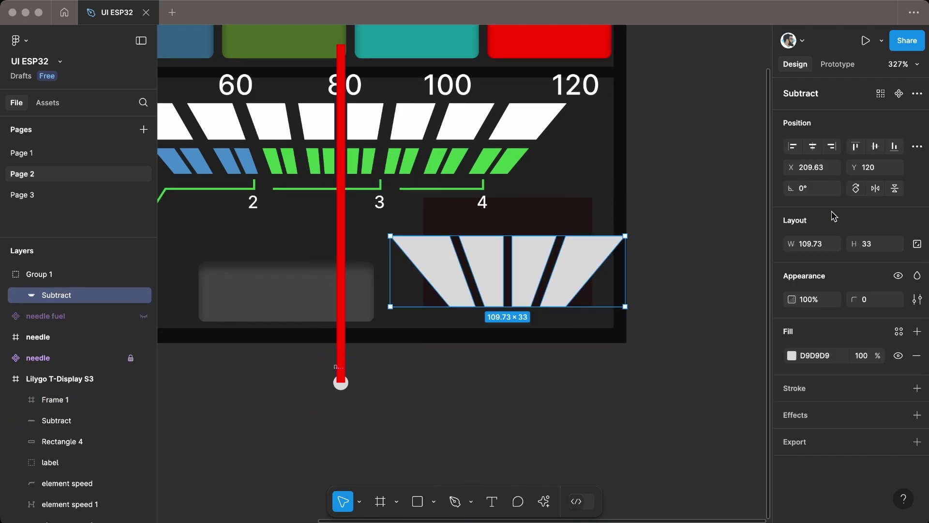
# Flatten the slotted trapezoid outside Group 1 and select the empty Frame 1.
pyautogui.rightClick(525, 266)
pyautogui.click(556, 286)
pyautogui.moveTo(63, 287); pyautogui.dragTo(58, 291)
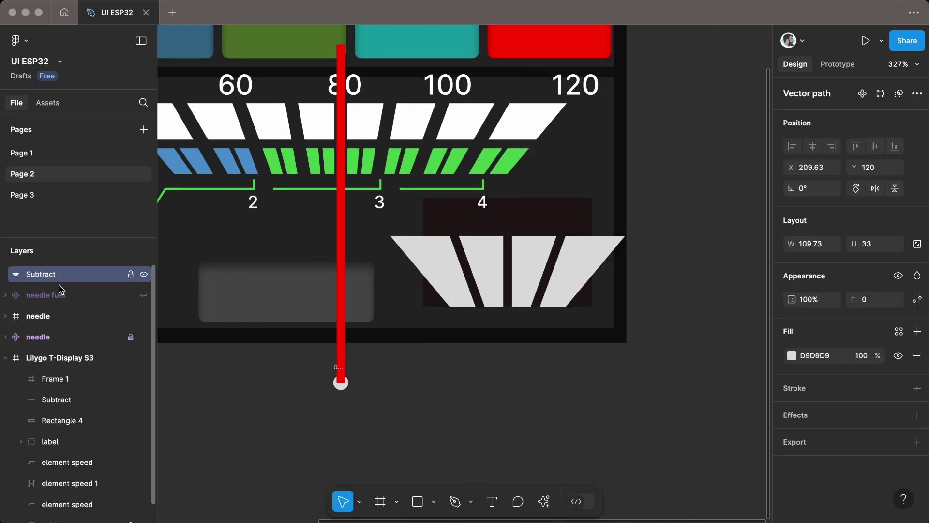
pyautogui.click(79, 382)
pyautogui.click(145, 379)
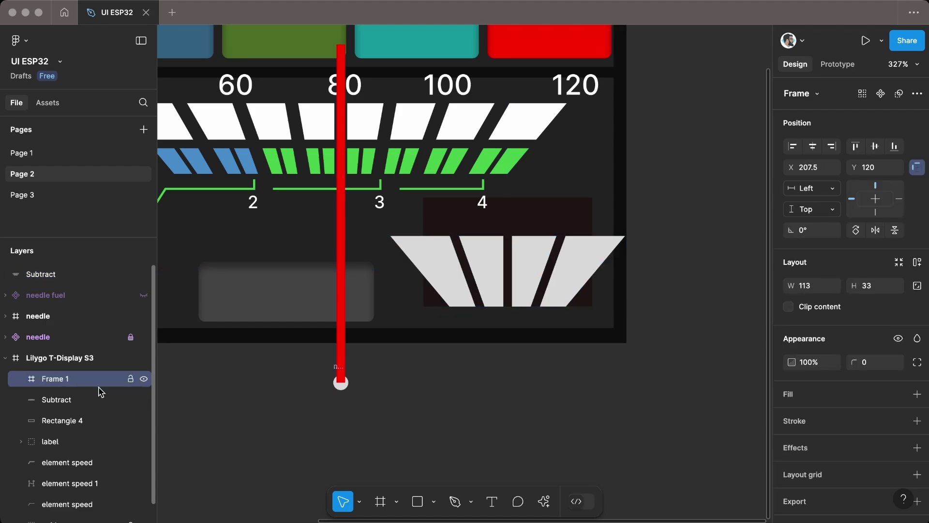
# Delete the empty Frame 1 and unhide the fuel needle component.
pyautogui.press('Delete')
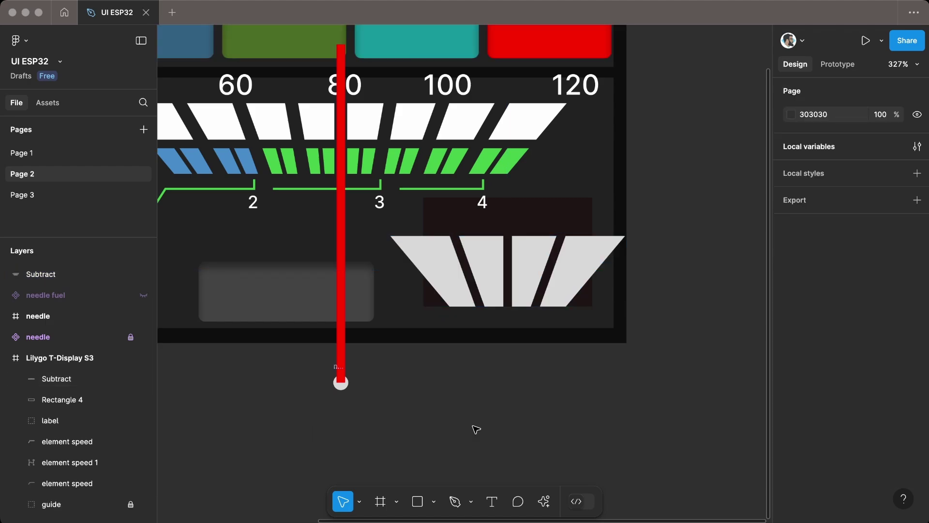
pyautogui.click(144, 296)
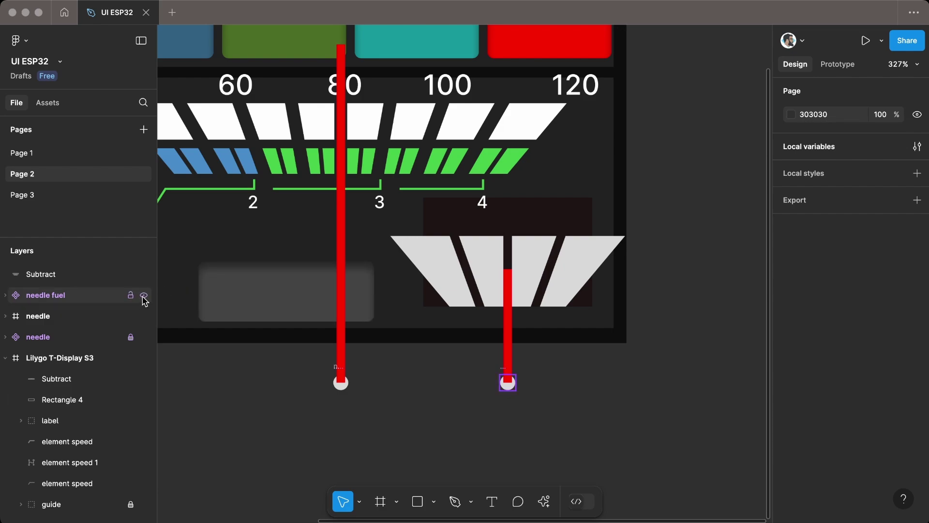
pyautogui.click(437, 287)
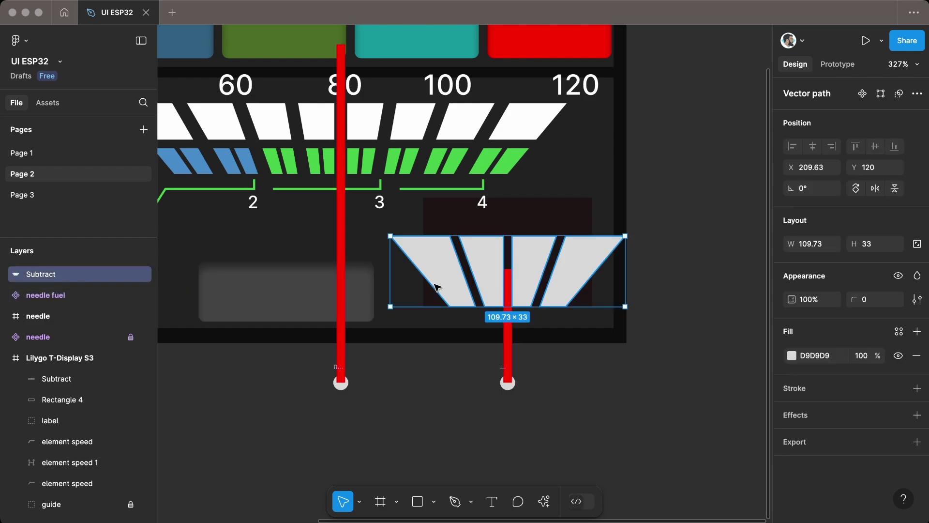
pyautogui.press('p')
pyautogui.press('v')
# Draw a straight horizontal line about 80.5 px long across the lower part of the slotted trapezoid and bring its layer above all others.
pyautogui.click(508, 345)
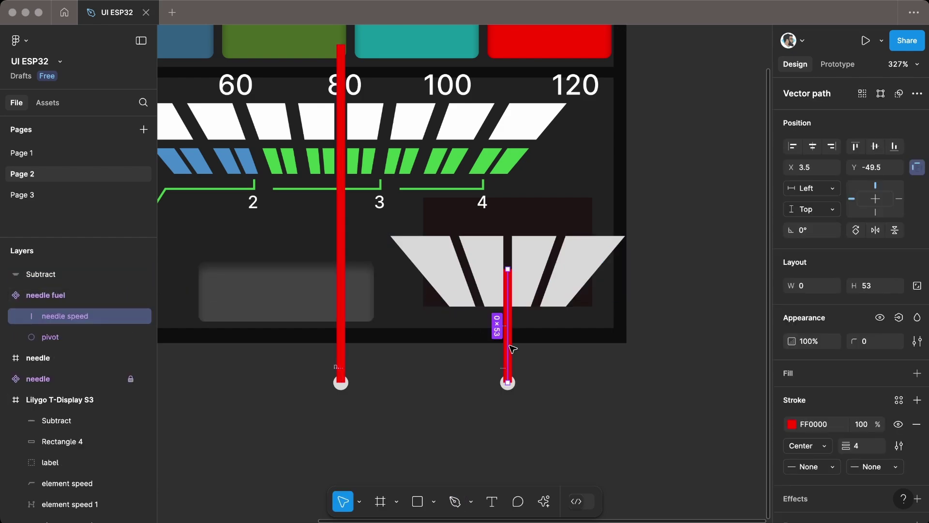
pyautogui.press('Escape')
pyautogui.press('p')
pyautogui.click(423, 288)
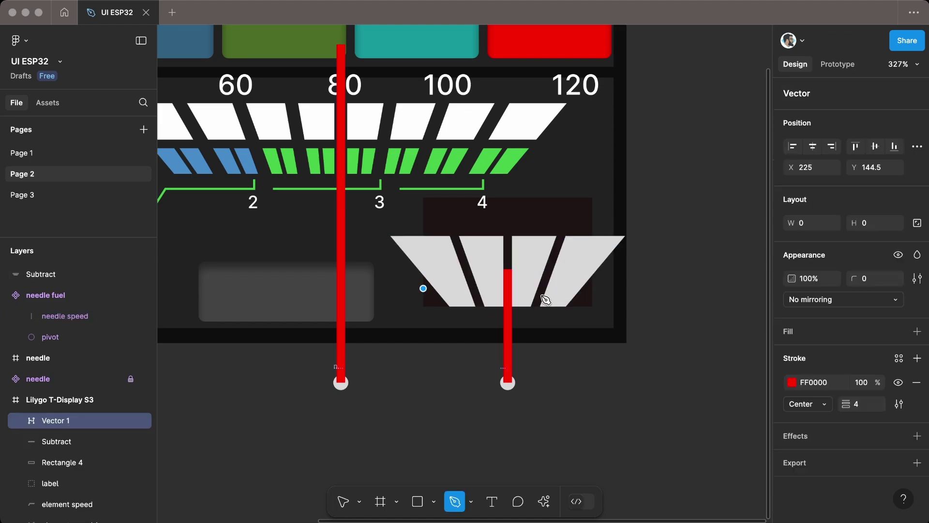
pyautogui.moveTo(73, 420); pyautogui.dragTo(79, 266)
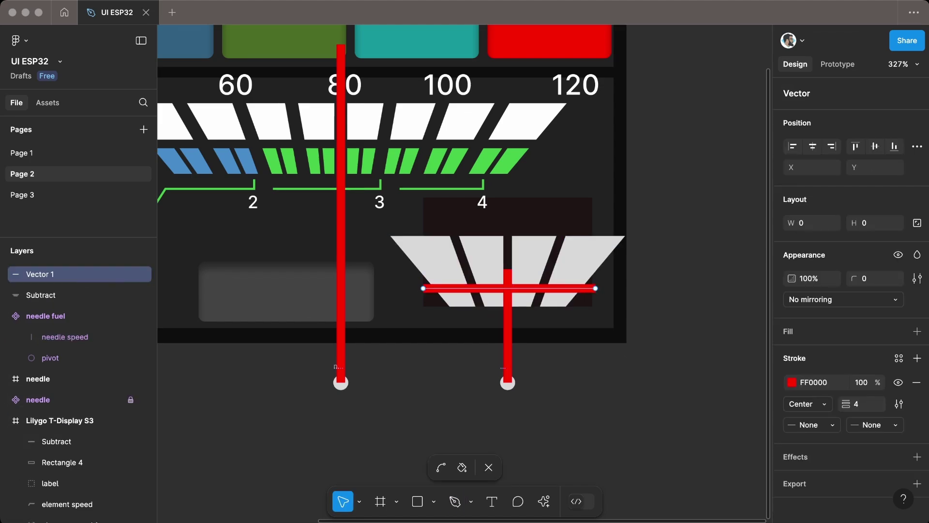
pyautogui.press('Escape')
# Outline the horizontal line's stroke and subtract it from the slotted trapezoid.
pyautogui.rightClick(579, 283)
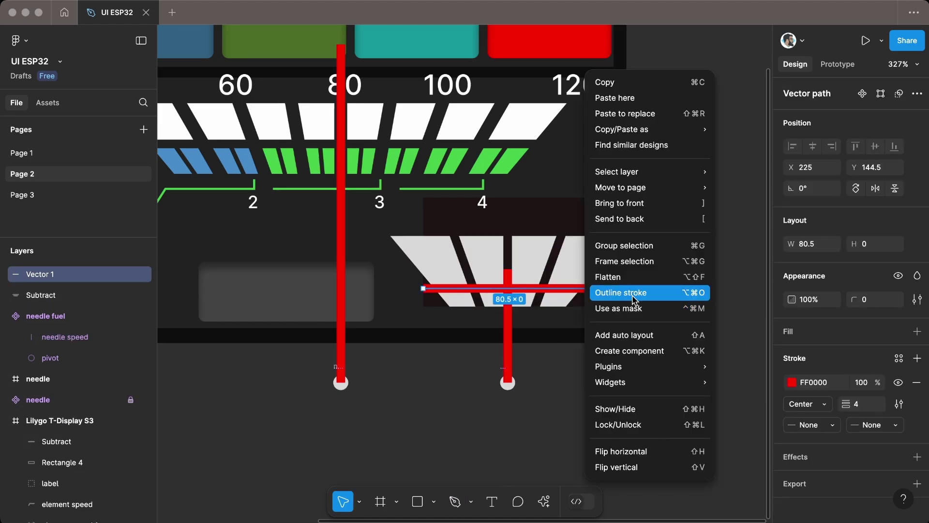
pyautogui.click(633, 297)
pyautogui.keyDown('shift'); pyautogui.click(605, 264); pyautogui.keyUp('shift')
pyautogui.click(901, 93)
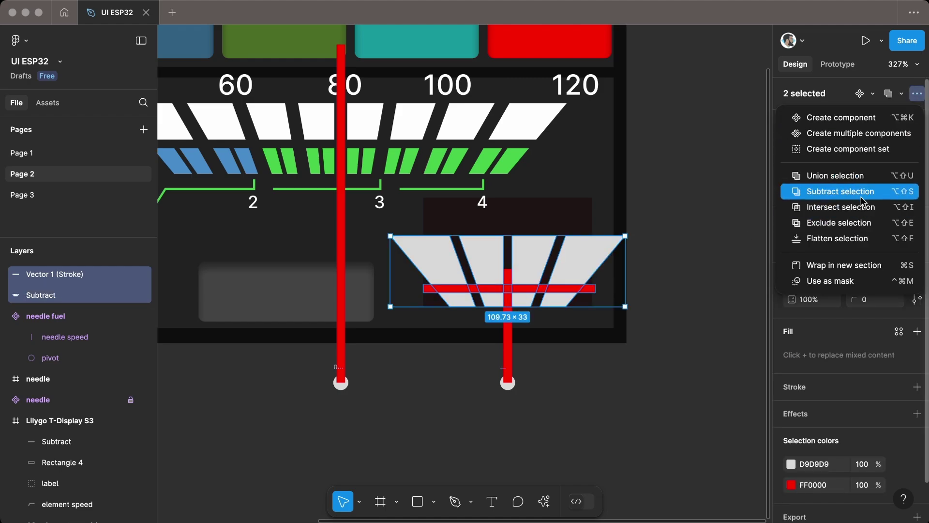
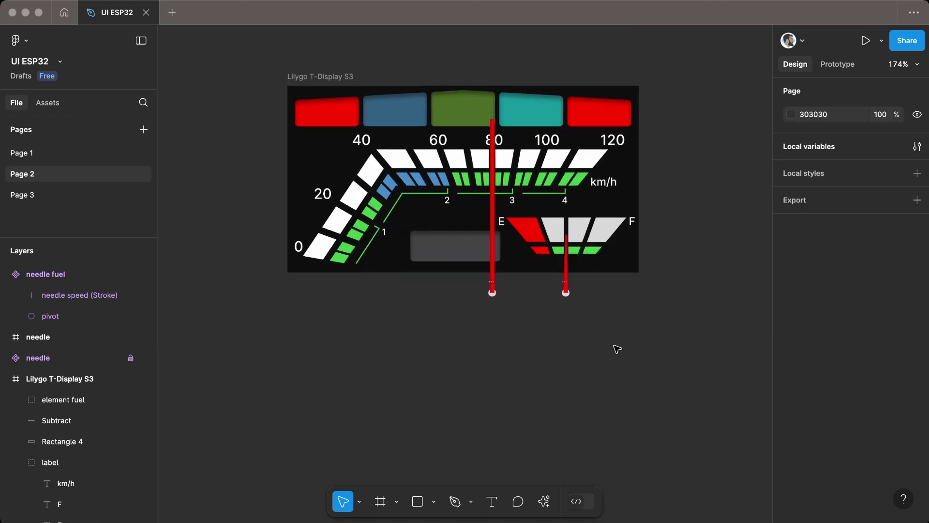
# Place a duplicate of the Lilygo T-Display S3 frame below the original dashboard.
pyautogui.moveTo(578, 361); pyautogui.dragTo(578, 335)
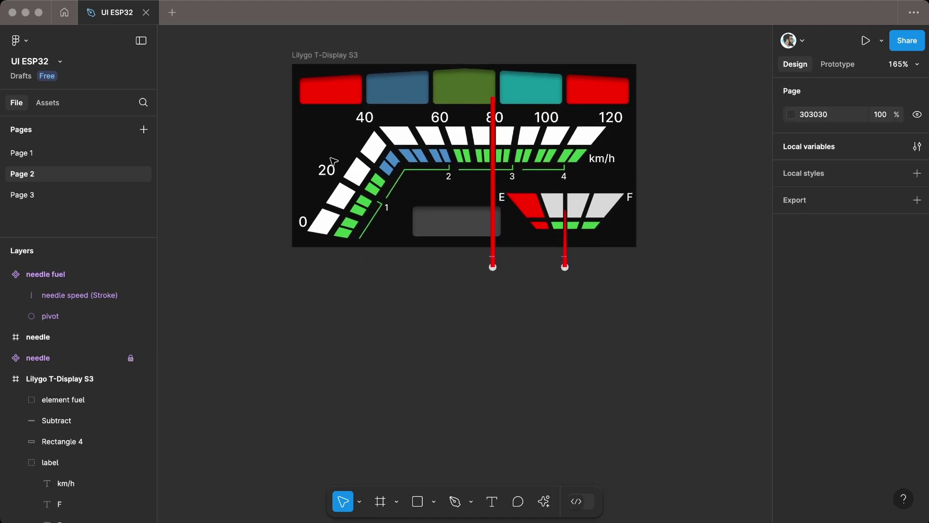
pyautogui.click(329, 58)
pyautogui.keyDown('alt'); pyautogui.moveTo(329, 58); pyautogui.dragTo(356, 362); pyautogui.keyUp('alt')
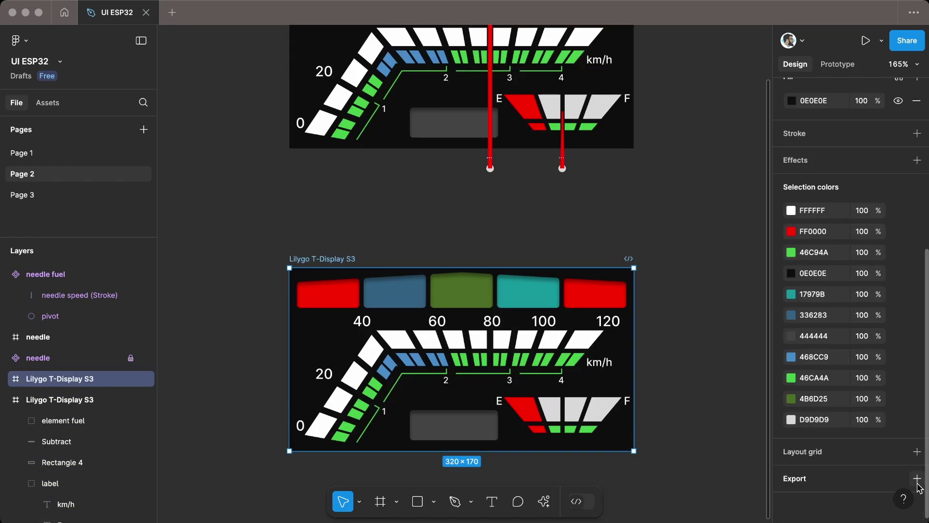
# Add a 1x export setting to the duplicated Lilygo T-Display S3 frame and choose its file format.
pyautogui.click(917, 481)
pyautogui.scroll(-1, 915, 372)
pyautogui.scroll(-3, 916, 373)
pyautogui.click(794, 434)
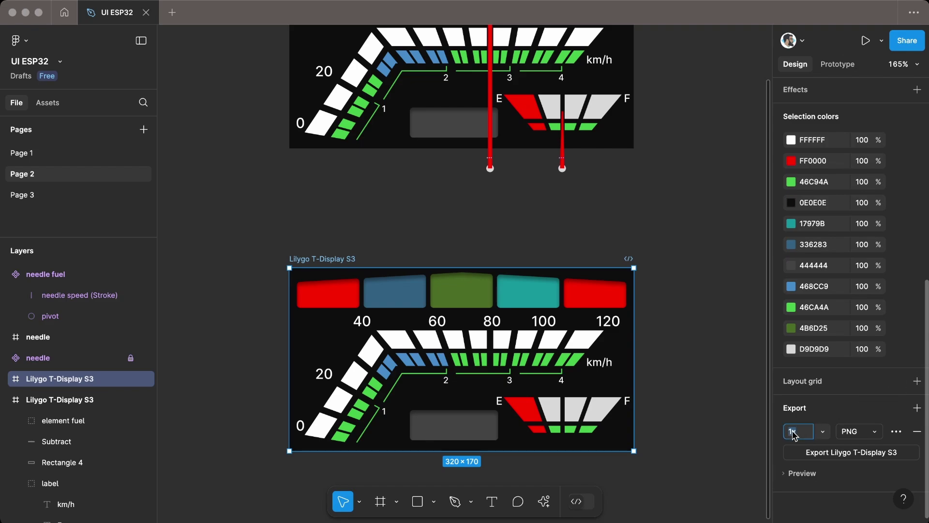
pyautogui.click(855, 432)
pyautogui.click(857, 450)
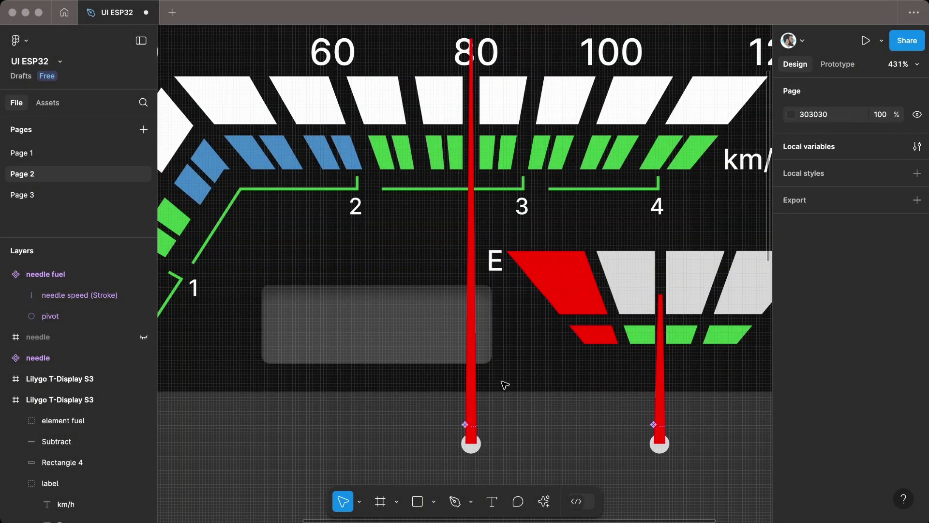
# Export the speed needle and fuel needle shapes together as 1x PNG images.
pyautogui.click(474, 379)
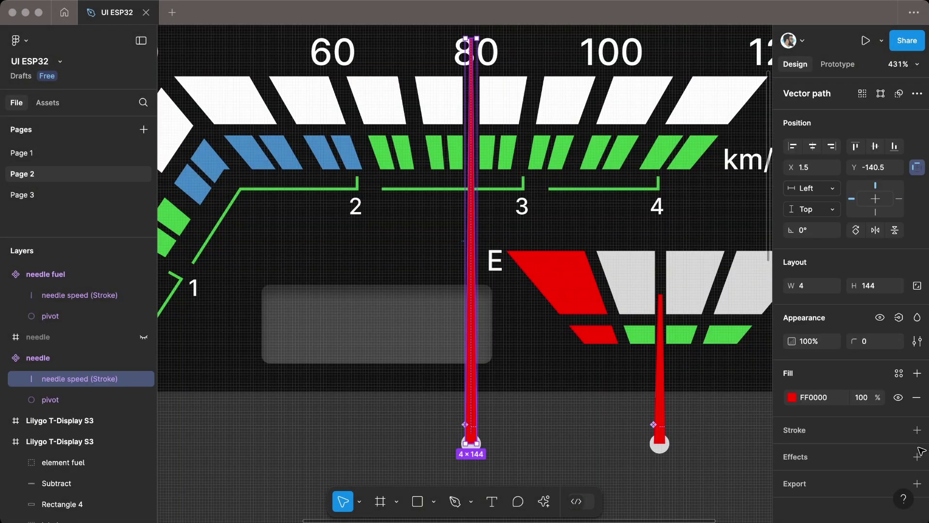
pyautogui.keyDown('shift'); pyautogui.click(666, 388); pyautogui.keyUp('shift')
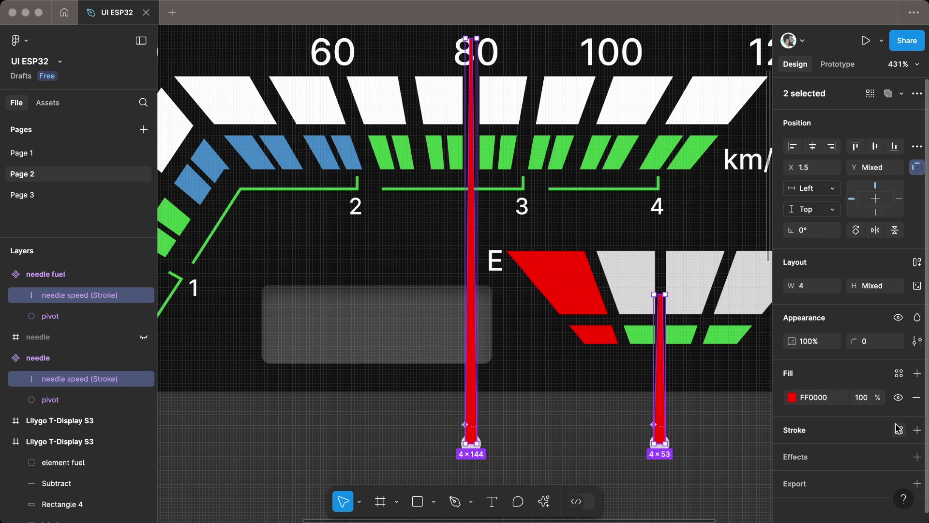
pyautogui.scroll(-1, 896, 427)
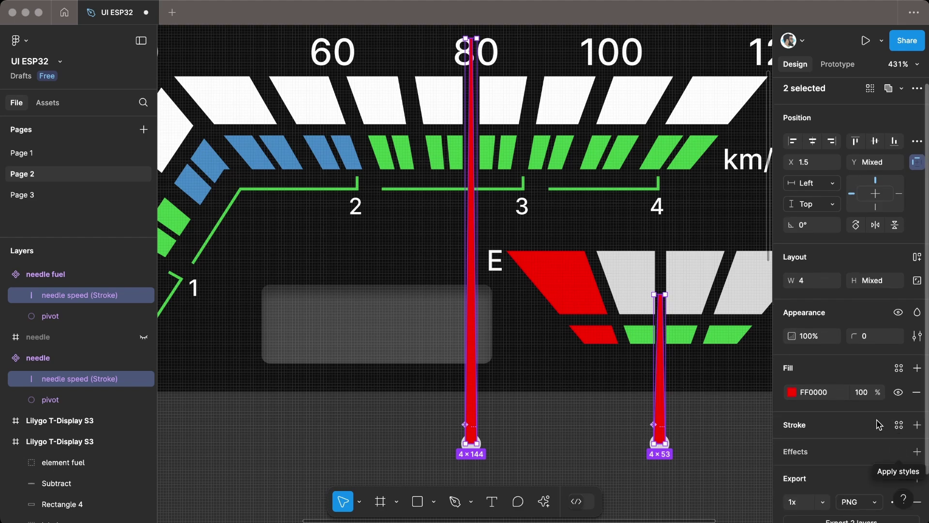
pyautogui.click(916, 478)
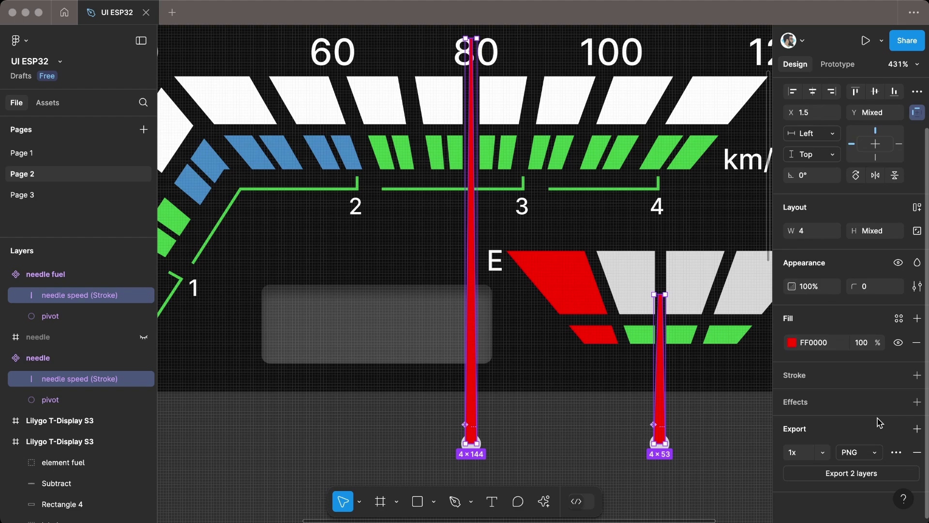
pyautogui.click(876, 475)
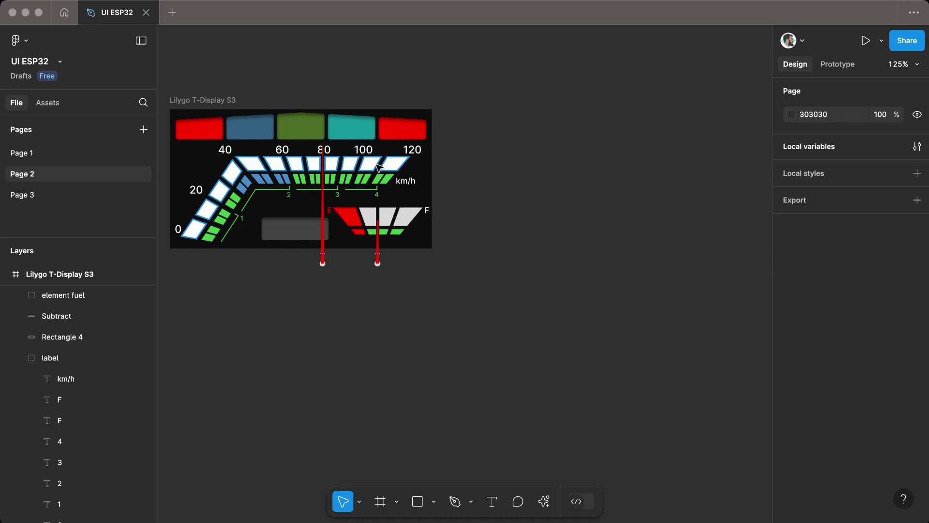
# Place the white speed segments on the empty canvas beside the dashboard and fill the two rightmost segments with red FF0000.
pyautogui.moveTo(377, 167); pyautogui.dragTo(707, 203)
pyautogui.moveTo(707, 203); pyautogui.dragTo(583, 244)
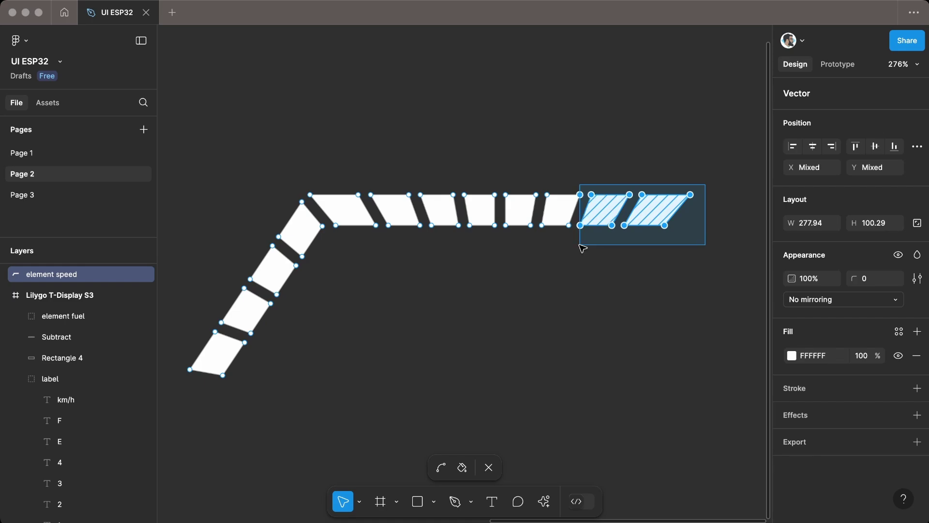
pyautogui.click(791, 355)
pyautogui.moveTo(713, 259); pyautogui.dragTo(773, 194)
pyautogui.scroll(2, 555, 220)
pyautogui.scroll(-1, 554, 220)
pyautogui.scroll(-1, 556, 222)
# Fill the two speed segments just before the red ones with yellow FFCC00.
pyautogui.click(517, 209)
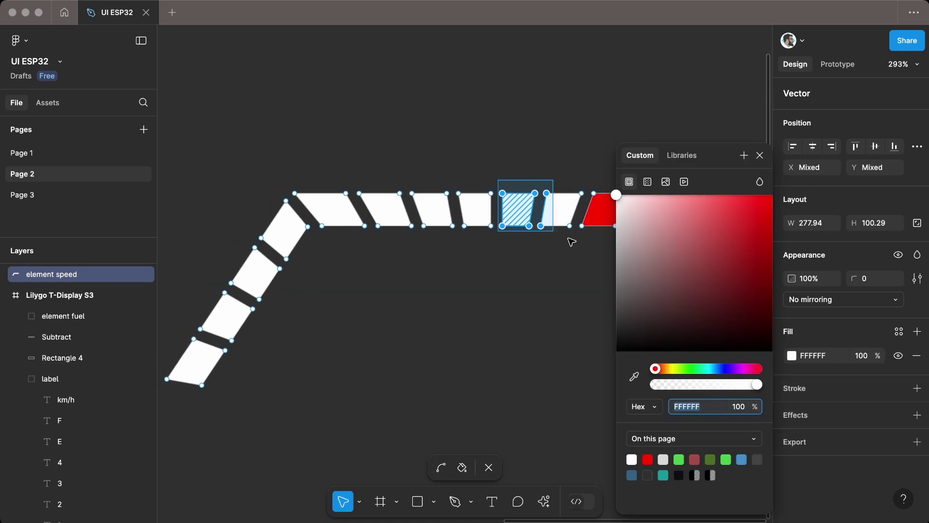
pyautogui.scroll(5, 576, 245)
pyautogui.click(759, 155)
pyautogui.moveTo(400, 117); pyautogui.dragTo(588, 230)
pyautogui.click(792, 355)
pyautogui.click(674, 368)
pyautogui.moveTo(680, 313); pyautogui.dragTo(799, 156)
pyautogui.click(669, 368)
pyautogui.scroll(-5, 478, 317)
pyautogui.click(477, 311)
# Fill all remaining white speed segments with green 34D000.
pyautogui.hscroll(-3, 577, 151)
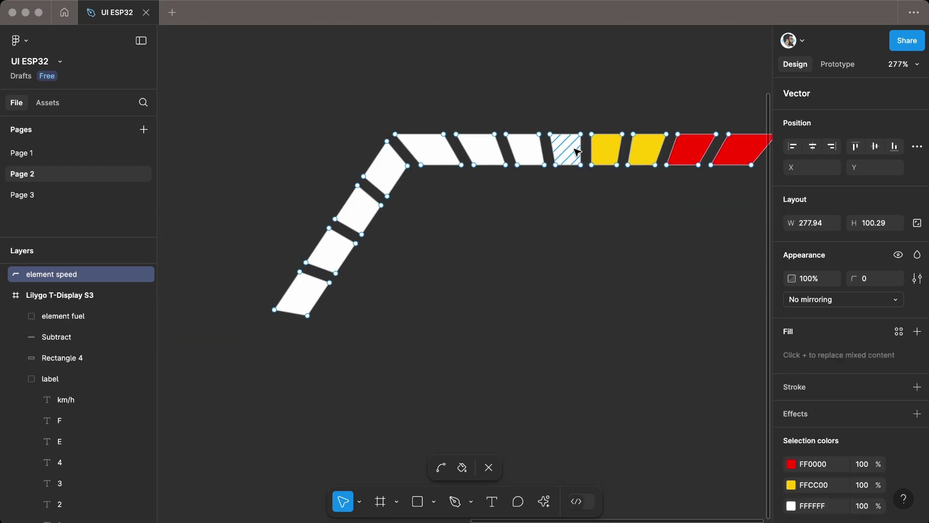
pyautogui.moveTo(586, 128); pyautogui.dragTo(260, 367)
pyautogui.click(759, 155)
pyautogui.click(792, 355)
pyautogui.click(685, 368)
pyautogui.moveTo(728, 269); pyautogui.dragTo(773, 223)
pyautogui.press('Escape')
# Add an inner shadow to the coloured speed segments with 100% opacity and a Y offset of 0.
pyautogui.scroll(-2, 633, 324)
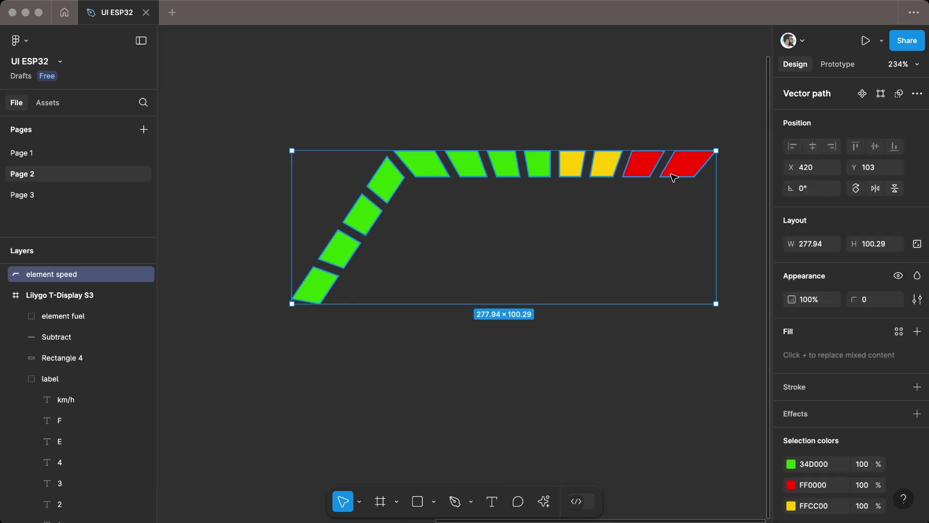
pyautogui.scroll(-2, 890, 377)
pyautogui.click(917, 354)
pyautogui.click(838, 379)
pyautogui.click(833, 361)
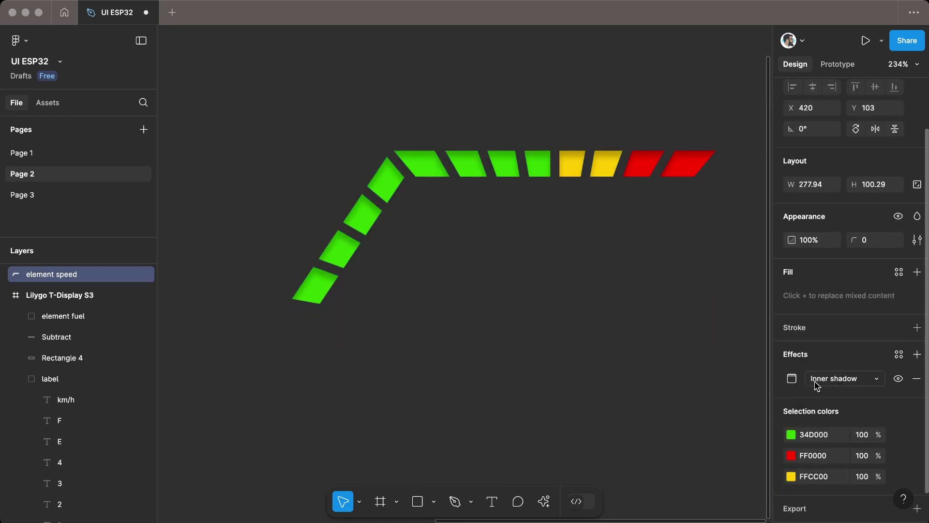
pyautogui.click(792, 378)
pyautogui.click(736, 501)
pyautogui.write('100')
pyautogui.press('Return')
pyautogui.click(697, 434)
pyautogui.write('0')
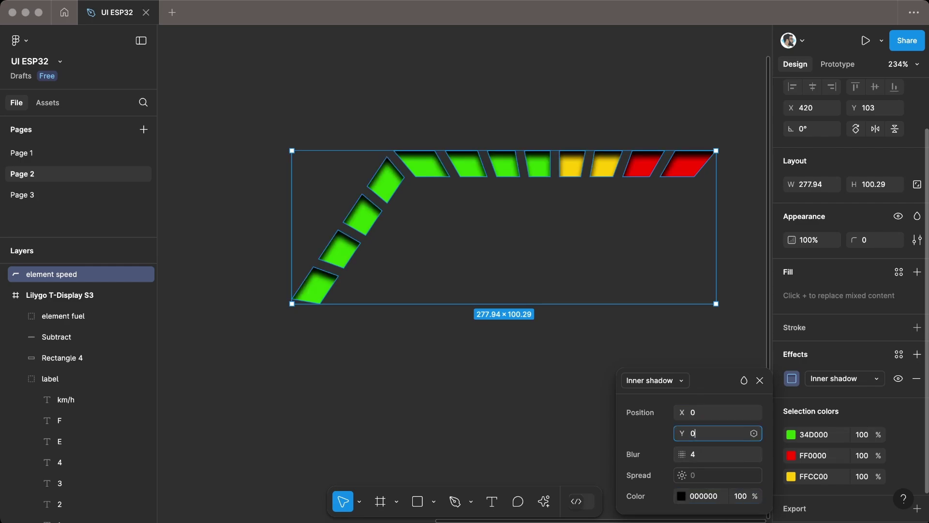
# Change the speed segments' inner shadow colour to white.
pyautogui.click(704, 460)
pyautogui.click(681, 497)
pyautogui.moveTo(484, 217); pyautogui.dragTo(411, 153)
pyautogui.click(599, 181)
pyautogui.moveTo(690, 456); pyautogui.dragTo(729, 455)
pyautogui.click(741, 366)
# Wrap the coloured speed segments in a frame and rename it Speed-12.
pyautogui.rightClick(468, 156)
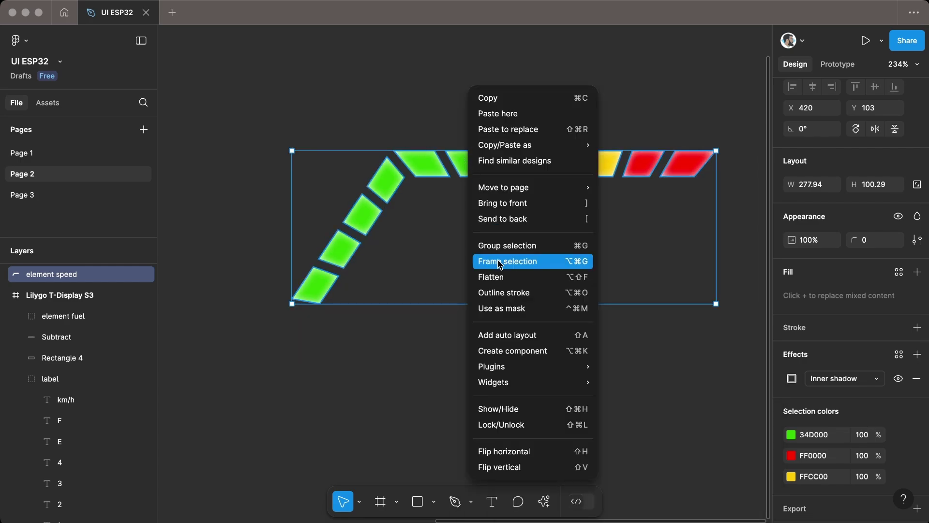
pyautogui.click(521, 261)
pyautogui.click(502, 380)
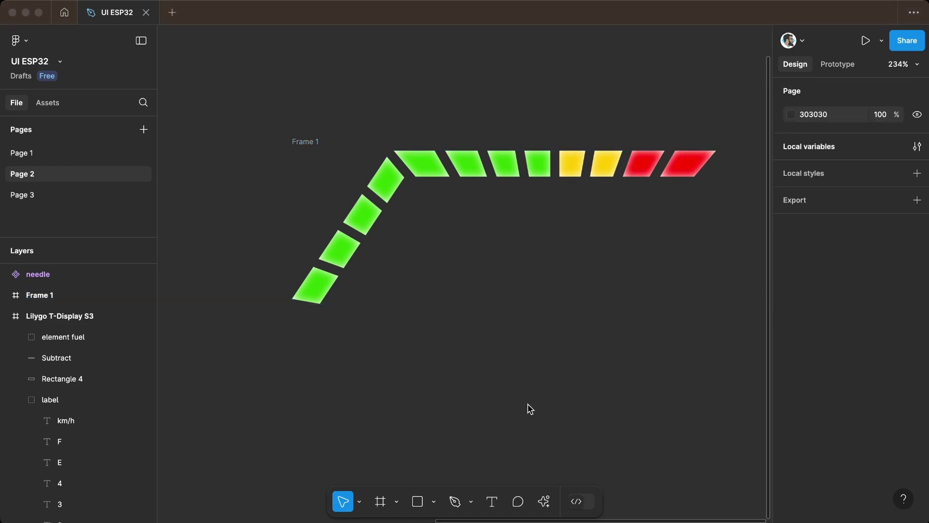
pyautogui.doubleClick(306, 142)
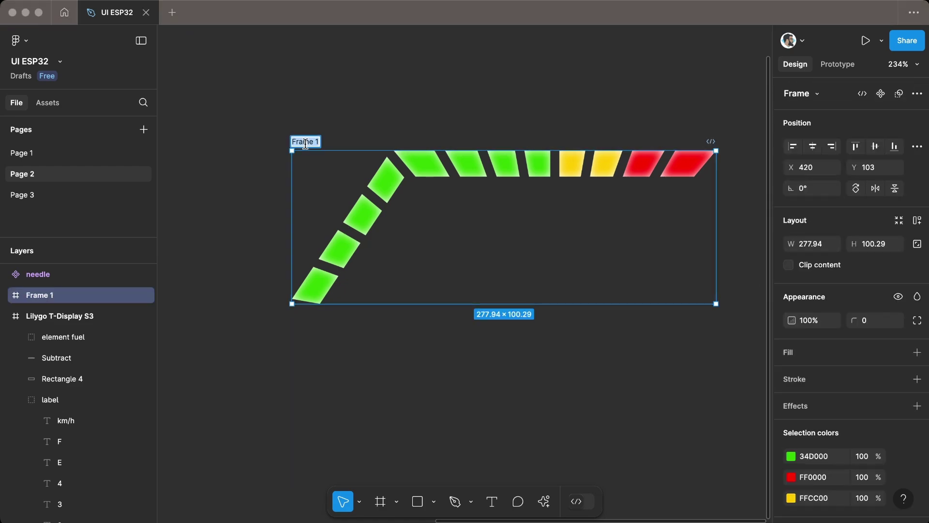
pyautogui.write('Speed-12')
pyautogui.press('Return')
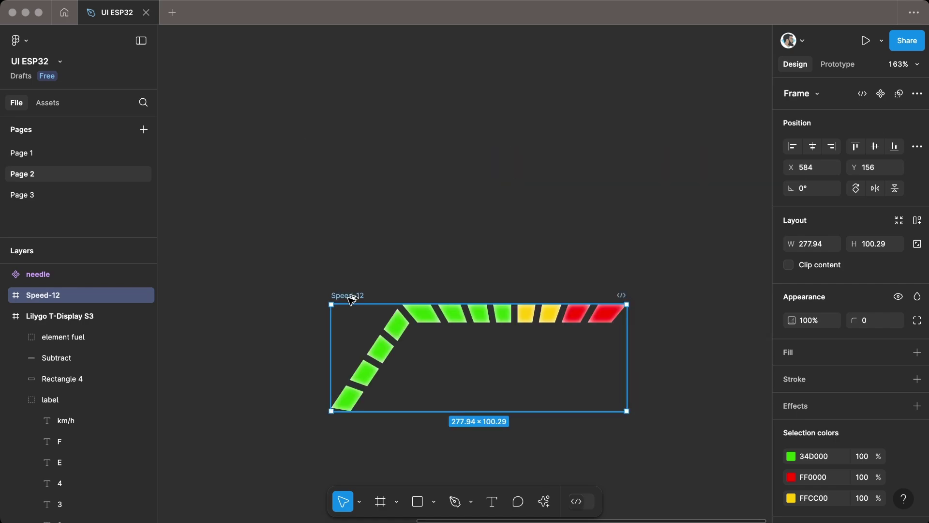
# Duplicate the Speed-12 frame above itself and rename the copy Speed-11.
pyautogui.moveTo(350, 295); pyautogui.dragTo(357, 157)
pyautogui.doubleClick(361, 158)
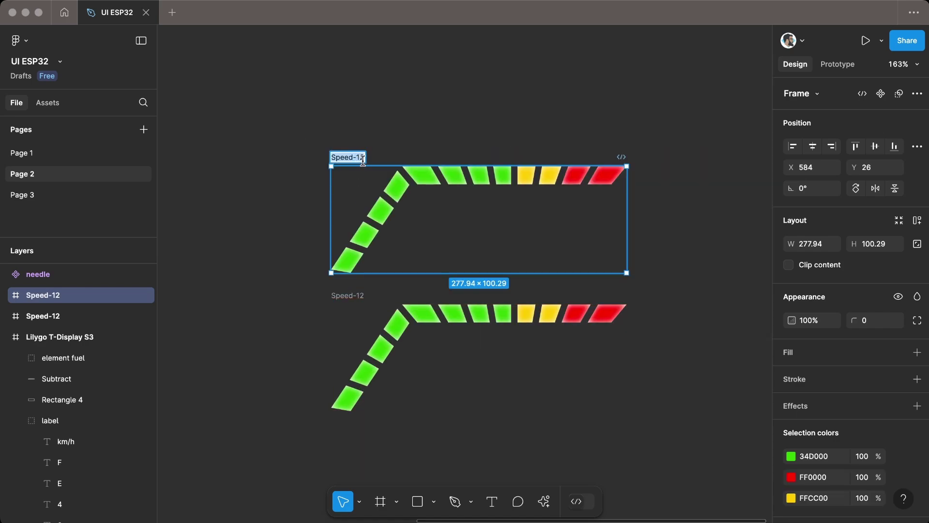
pyautogui.press('BackSpace')
pyautogui.write('1')
pyautogui.press('Return')
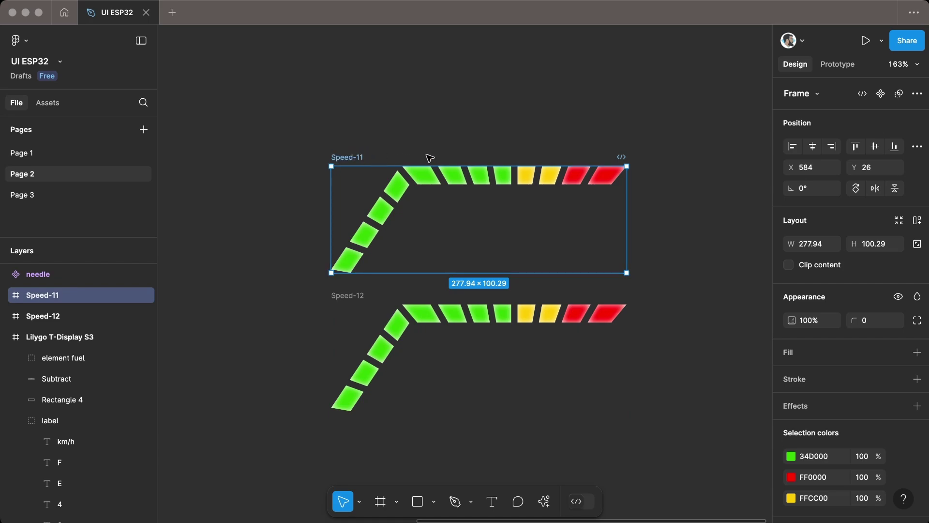
# Delete the last red segment from the Speed-11 bar.
pyautogui.doubleClick(606, 179)
pyautogui.scroll(5, 609, 184)
pyautogui.moveTo(675, 117); pyautogui.dragTo(550, 197)
pyautogui.press('BackSpace')
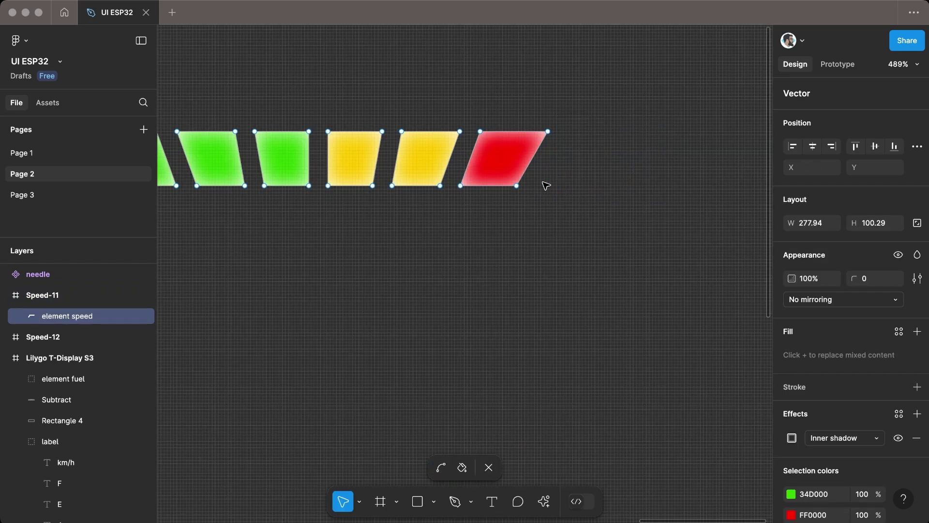
pyautogui.press('Escape')
pyautogui.press('Escape')
# Duplicate the Speed-11 frame above itself and rename the copy Speed-10.
pyautogui.scroll(-6, 579, 266)
pyautogui.moveTo(389, 217); pyautogui.dragTo(391, 107)
pyautogui.doubleClick(387, 112)
pyautogui.press('Right')
pyautogui.press('BackSpace')
pyautogui.write('0')
pyautogui.press('Return')
# Delete the remaining red segment from the Speed-10 bar.
pyautogui.scroll(7, 564, 131)
pyautogui.doubleClick(516, 129)
pyautogui.moveTo(443, 177); pyautogui.dragTo(624, 61)
pyautogui.press('BackSpace')
pyautogui.press('Escape')
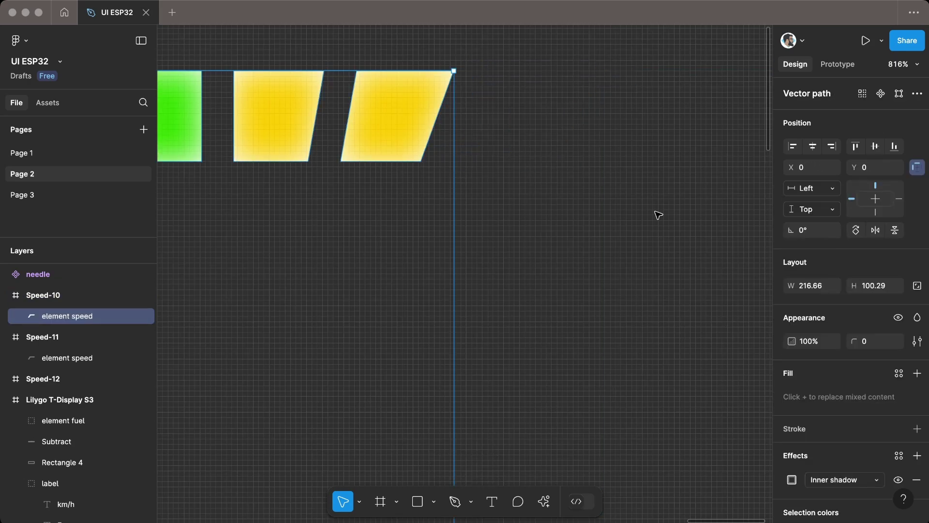
# Duplicate the Speed-10 frame above itself and rename the copy Speed-09.
pyautogui.scroll(-7, 649, 166)
pyautogui.moveTo(419, 245); pyautogui.dragTo(419, 77)
pyautogui.click(427, 84)
pyautogui.doubleClick(417, 81)
pyautogui.press('Right')
pyautogui.press('BackSpace')
pyautogui.press('BackSpace')
pyautogui.write('09')
pyautogui.click(532, 55)
# Delete the rightmost yellow segment from the Speed-09 bar.
pyautogui.doubleClick(659, 105)
pyautogui.scroll(5, 676, 92)
pyautogui.moveTo(598, 85); pyautogui.dragTo(667, 172)
pyautogui.moveTo(583, 156); pyautogui.dragTo(600, 142)
pyautogui.press('BackSpace')
pyautogui.scroll(-5, 660, 265)
pyautogui.click(431, 124)
# Duplicate Speed-09 above itself as Speed-08 and delete the copy's remaining yellow segment.
pyautogui.moveTo(390, 182); pyautogui.dragTo(390, 29)
pyautogui.moveTo(416, 58); pyautogui.dragTo(416, 203)
pyautogui.doubleClick(602, 208)
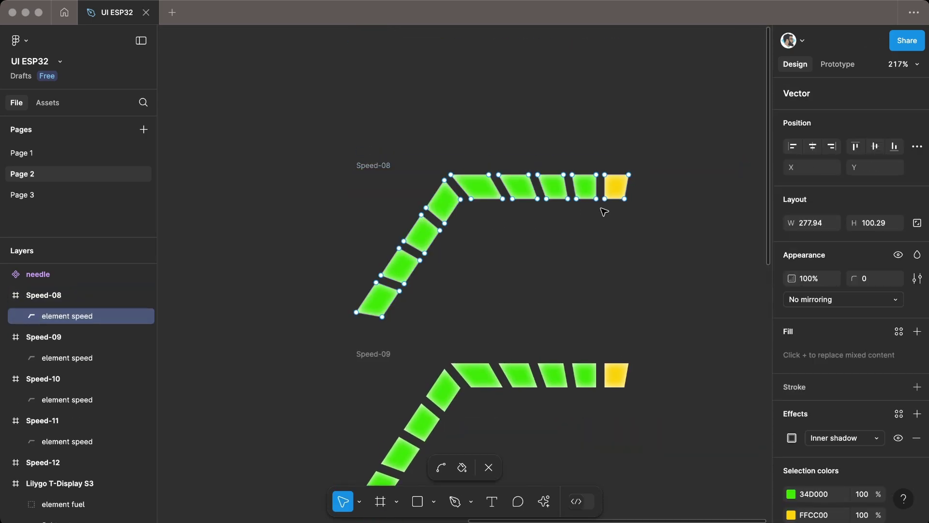
pyautogui.press('Delete')
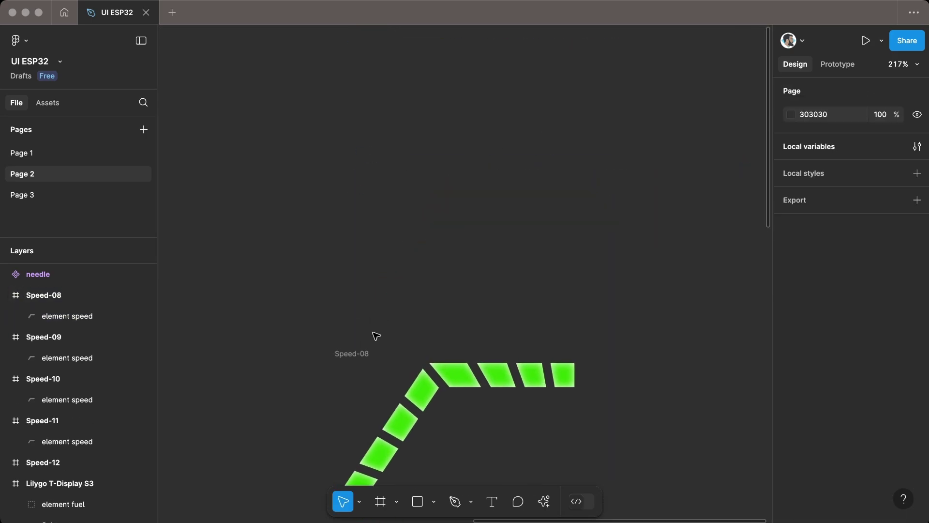
# Duplicate the Speed-08 frame above itself and rename the copy Speed-07.
pyautogui.moveTo(384, 351); pyautogui.dragTo(383, 156)
pyautogui.doubleClick(351, 158)
pyautogui.write('Speed-07')
pyautogui.press('Return')
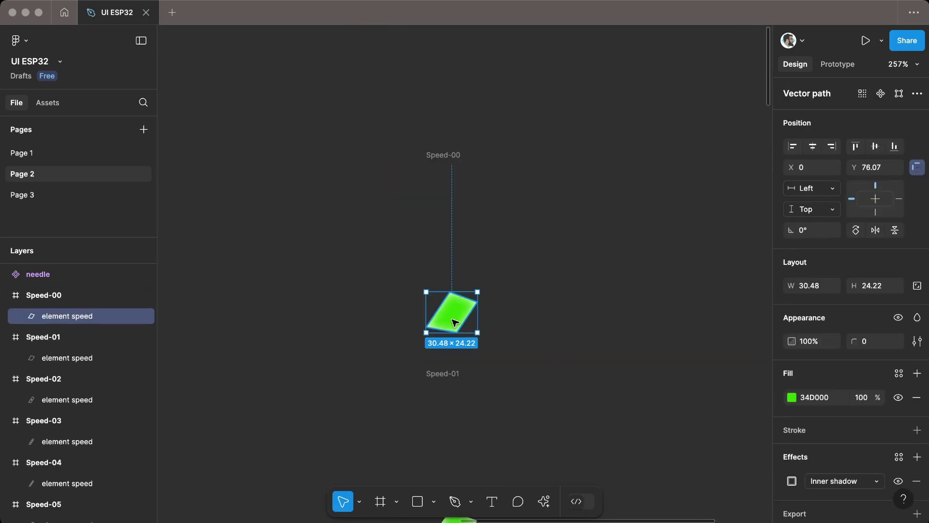
# Delete the remaining green segment from the Speed-00 frame.
pyautogui.press('Delete')
pyautogui.press('Escape')
pyautogui.scroll(-10, 479, 166)
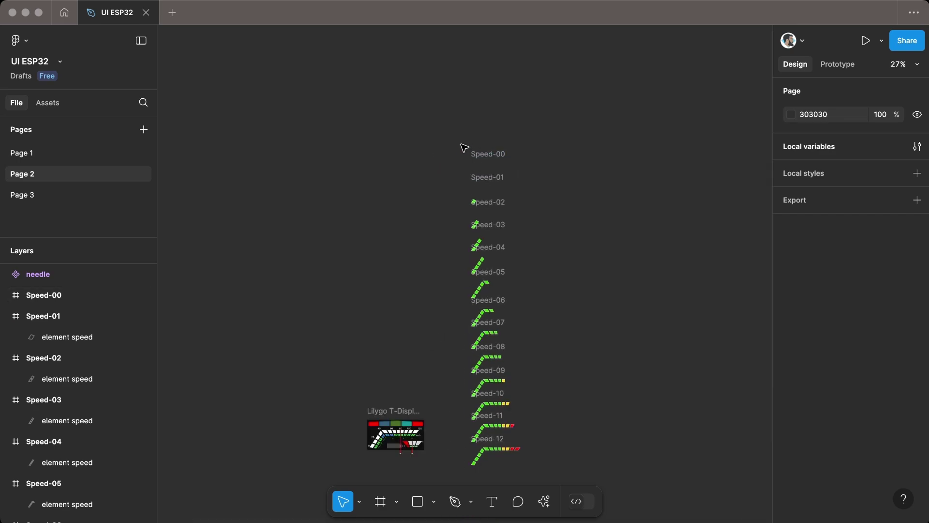
# Add a 1x PNG export setting to all frames from Speed-00 to Speed-12.
pyautogui.moveTo(547, 373); pyautogui.dragTo(575, 478)
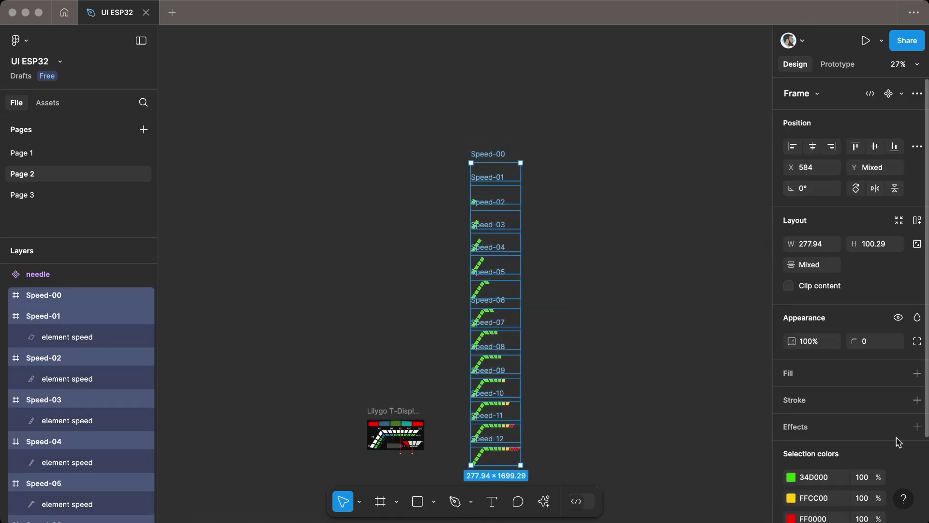
pyautogui.scroll(-3, 898, 441)
pyautogui.click(917, 478)
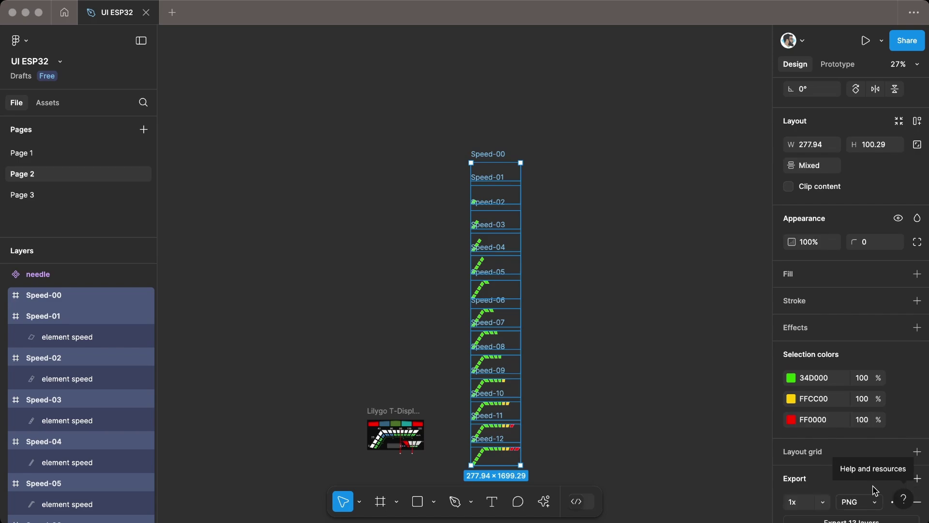
pyautogui.scroll(-2, 883, 464)
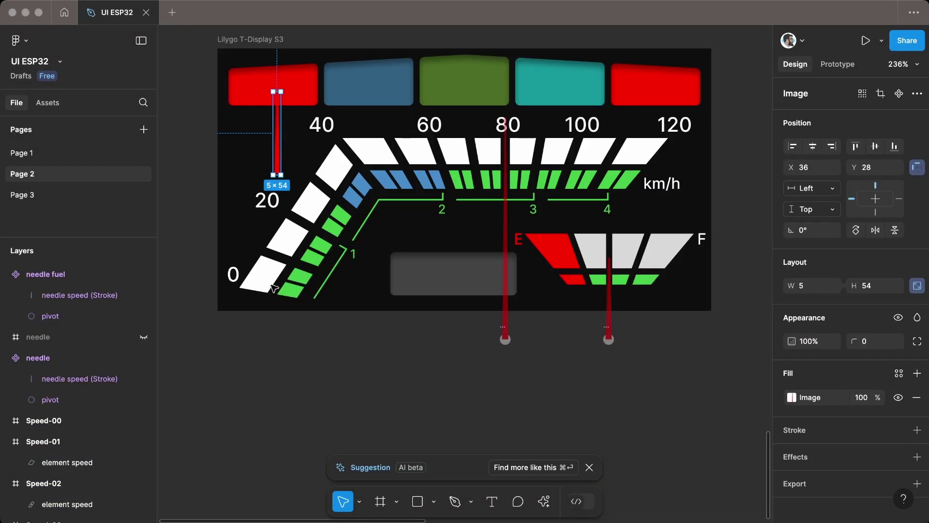
# Move the short needle image onto the fuel needle of the Lilygo T-Display S3 frame, at X 251, Y 135.
pyautogui.press('Escape')
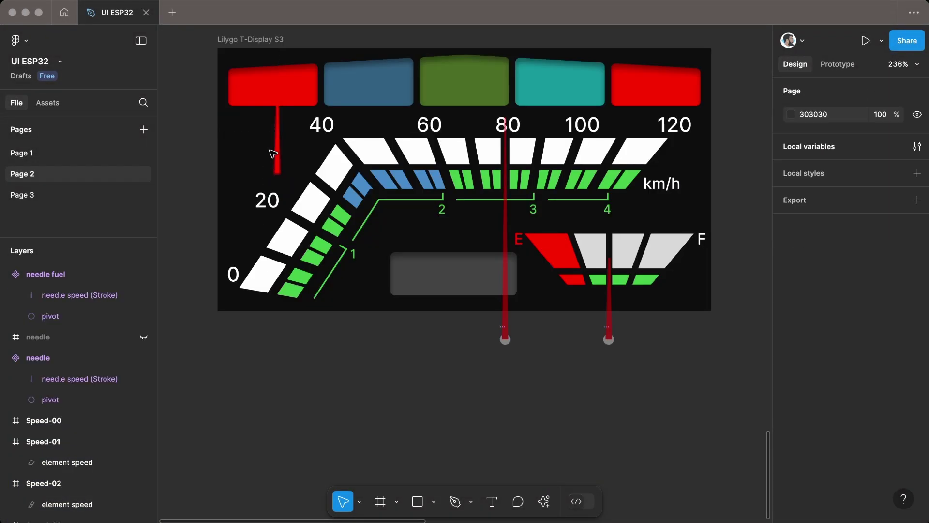
pyautogui.click(279, 154)
pyautogui.moveTo(579, 260); pyautogui.dragTo(610, 287)
pyautogui.scroll(5, 611, 287)
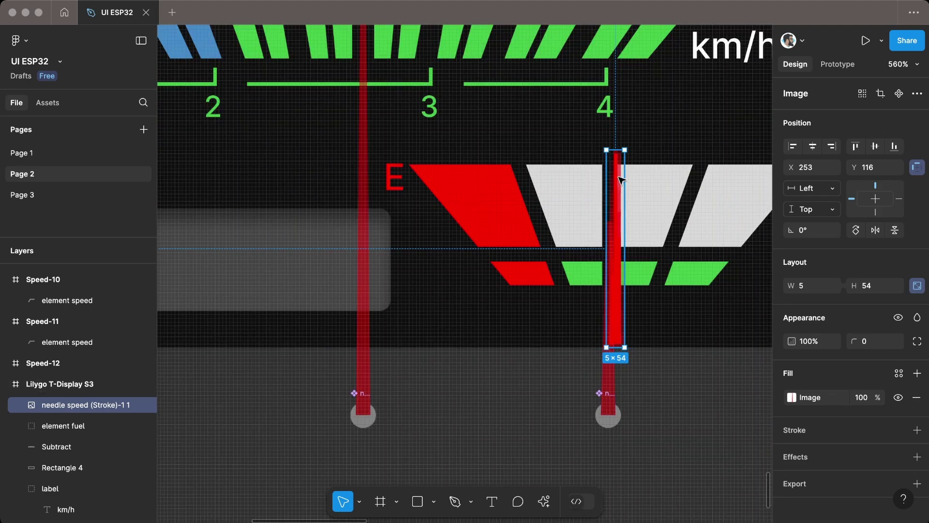
pyautogui.moveTo(615, 216); pyautogui.dragTo(615, 249)
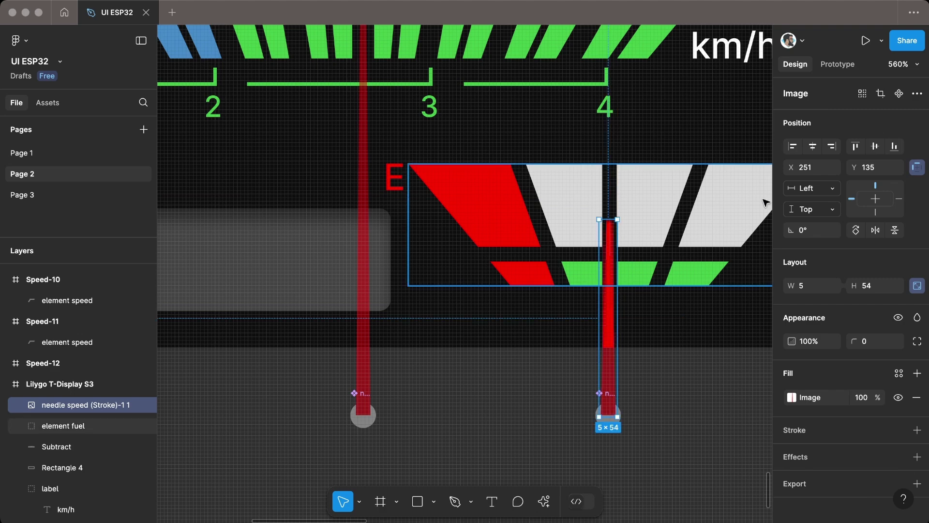
pyautogui.click(812, 168)
pyautogui.click(864, 167)
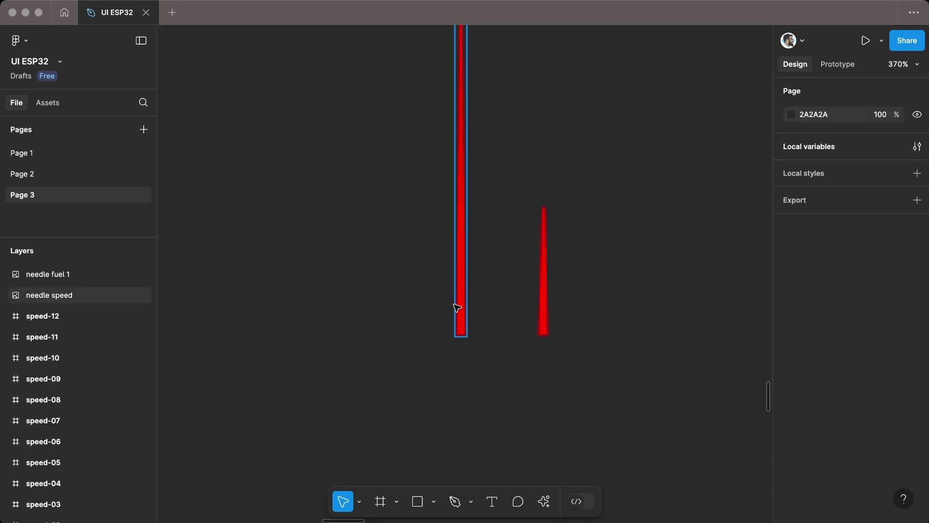
# Unlock the proportions of the needle speed image on Page 3 and set its width to 6.
pyautogui.click(458, 307)
pyautogui.click(802, 247)
pyautogui.click(917, 243)
pyautogui.click(812, 247)
pyautogui.write('6')
pyautogui.press('Return')
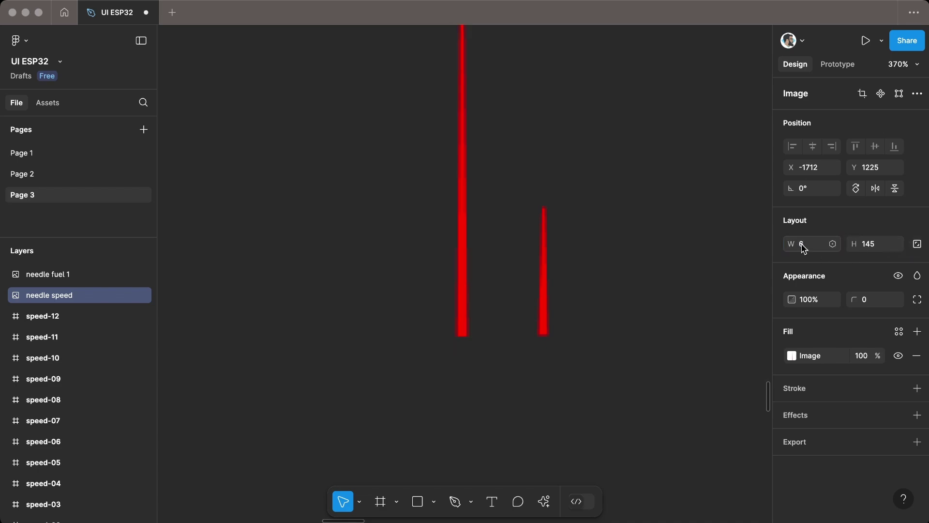
# Set the width of the needle fuel image to 4.
pyautogui.click(550, 314)
pyautogui.click(813, 242)
pyautogui.write('4')
pyautogui.press('Tab')
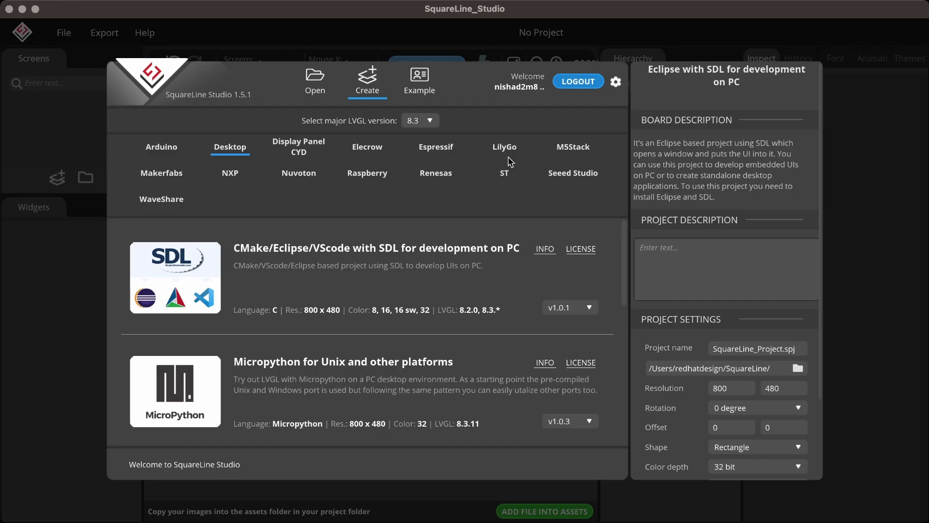
# Switch to SquareLine Studio and create the Honda project for the LilyGo T-Display S3 board with the Dark theme.
pyautogui.click(504, 146)
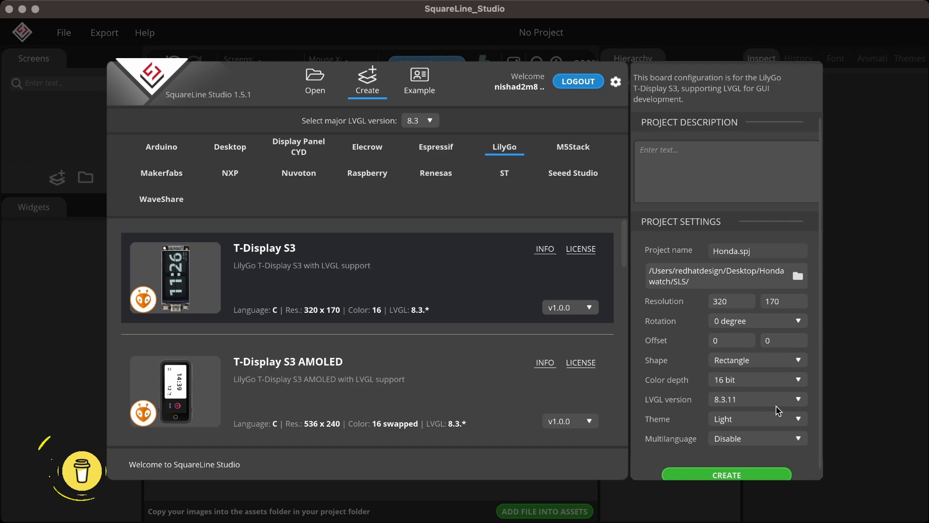
pyautogui.click(776, 418)
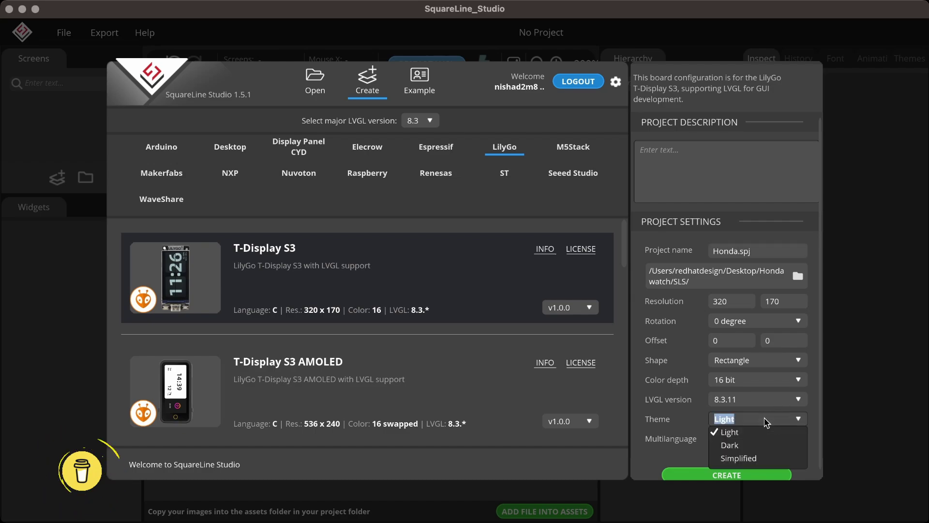
pyautogui.click(751, 444)
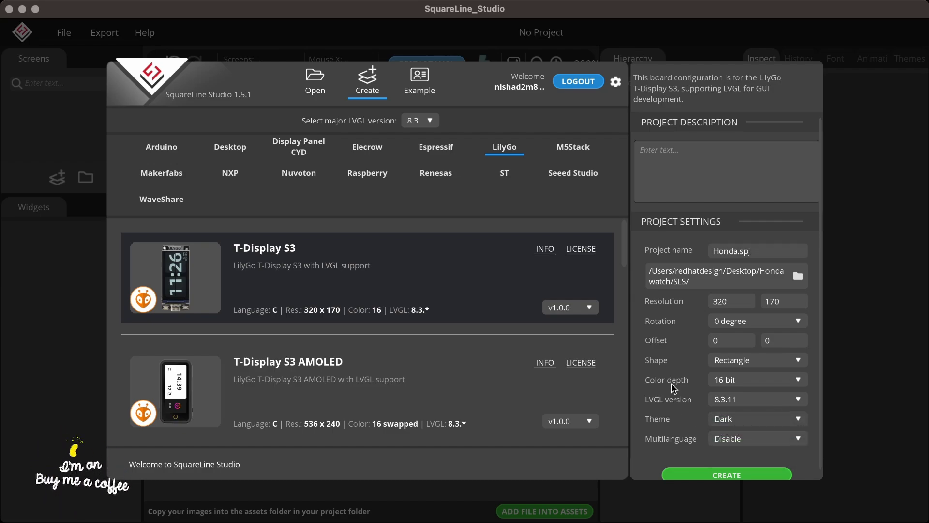
pyautogui.scroll(-1, 673, 388)
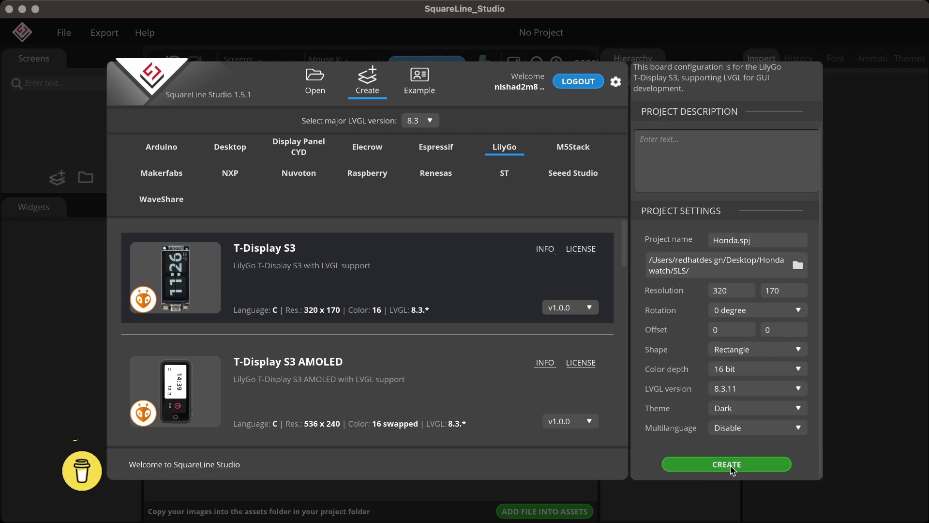
pyautogui.click(726, 464)
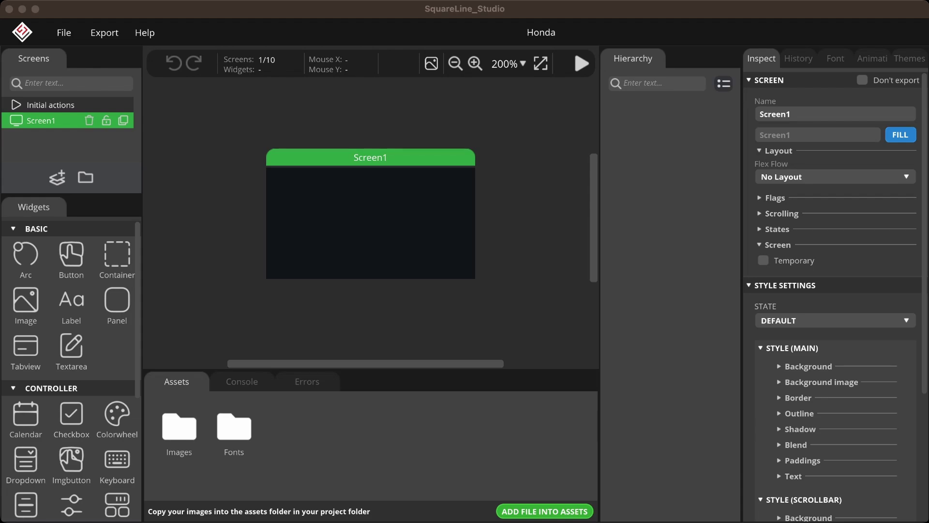
# Place bg.png from the Images assets on Screen1 and rename the image widget as Image bg.
pyautogui.doubleClick(179, 427)
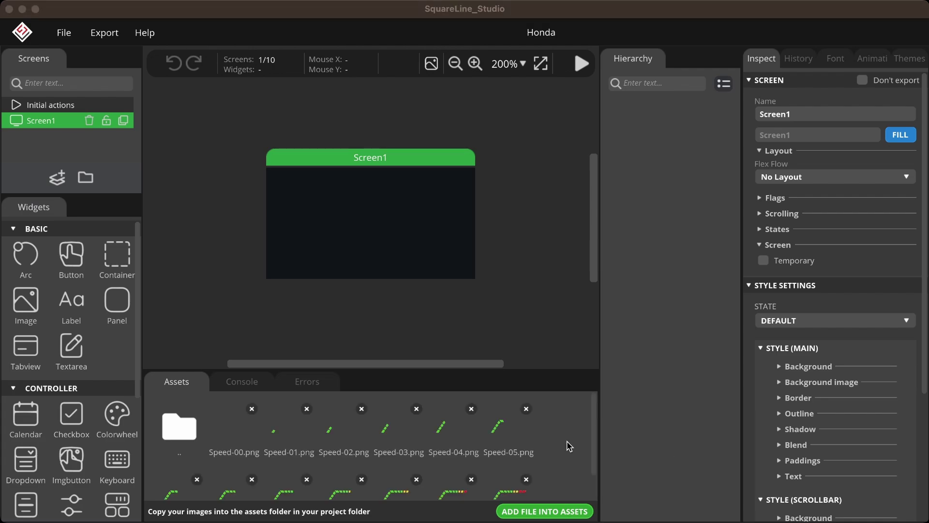
pyautogui.scroll(-3, 568, 448)
pyautogui.scroll(3, 567, 447)
pyautogui.click(179, 427)
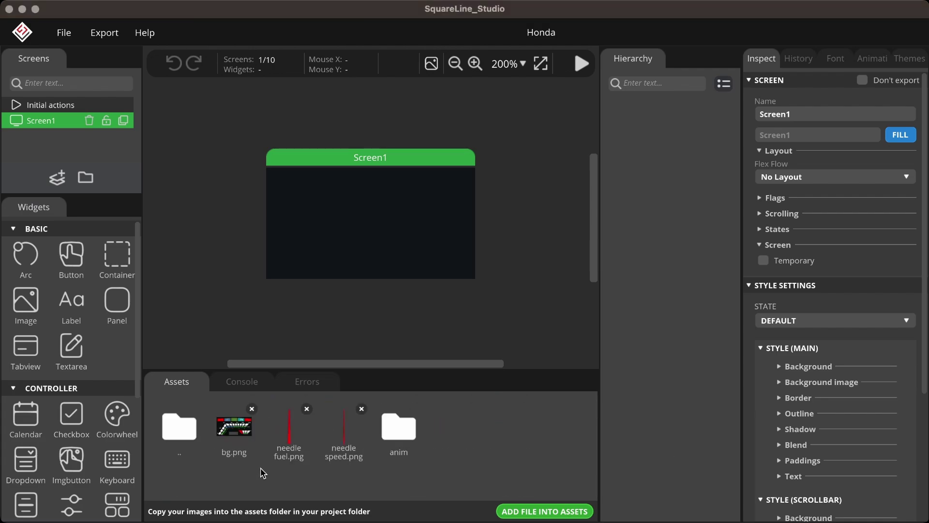
pyautogui.moveTo(243, 431); pyautogui.dragTo(368, 223)
pyautogui.scroll(1, 368, 223)
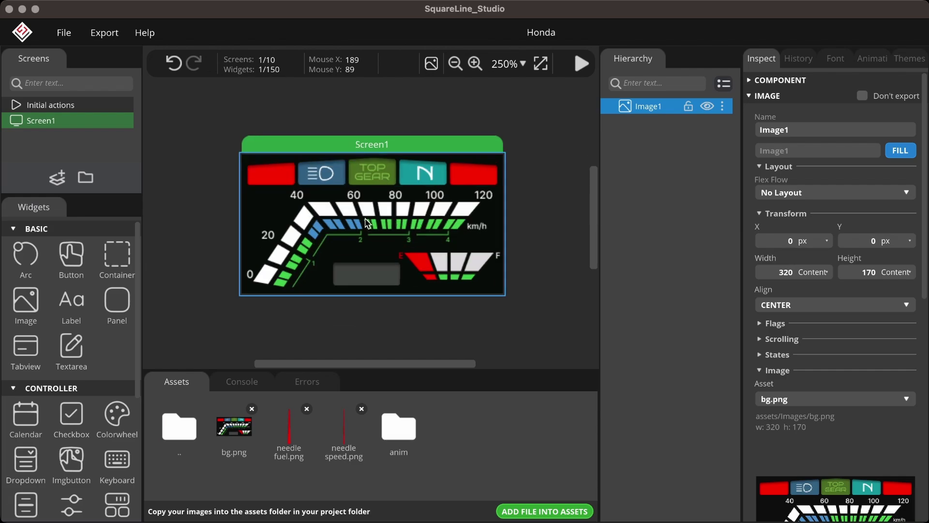
pyautogui.click(821, 135)
pyautogui.write('bg')
# Add the fuel and speed needle images to Screen1 and rename them Image needle fuel and Image needle speed.
pyautogui.moveTo(300, 451); pyautogui.dragTo(367, 236)
pyautogui.moveTo(791, 135); pyautogui.dragTo(787, 135)
pyautogui.write('needle speed')
pyautogui.click(451, 273)
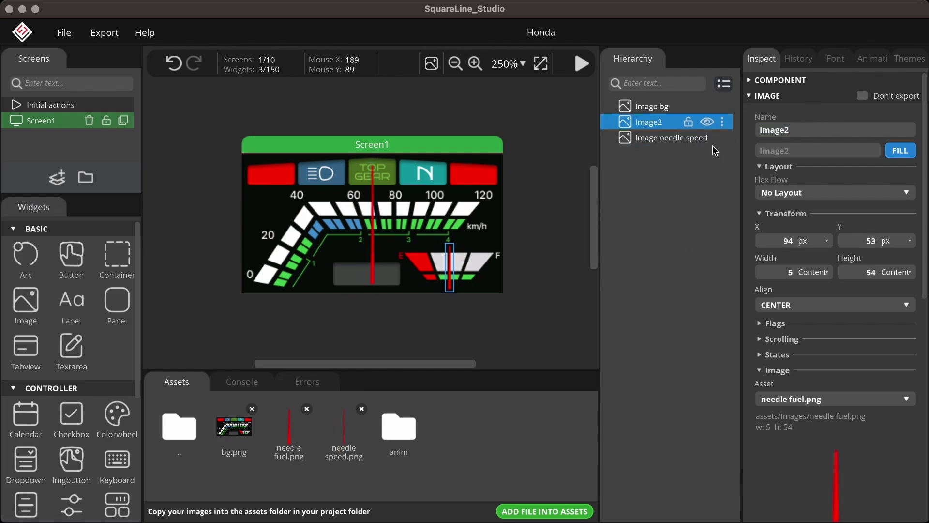
pyautogui.press('BackSpace')
pyautogui.write('needle fuel')
pyautogui.press('Return')
# Align the speed needle image to TOP LEFT and place it at X 184 px, Y 45 px.
pyautogui.click(375, 209)
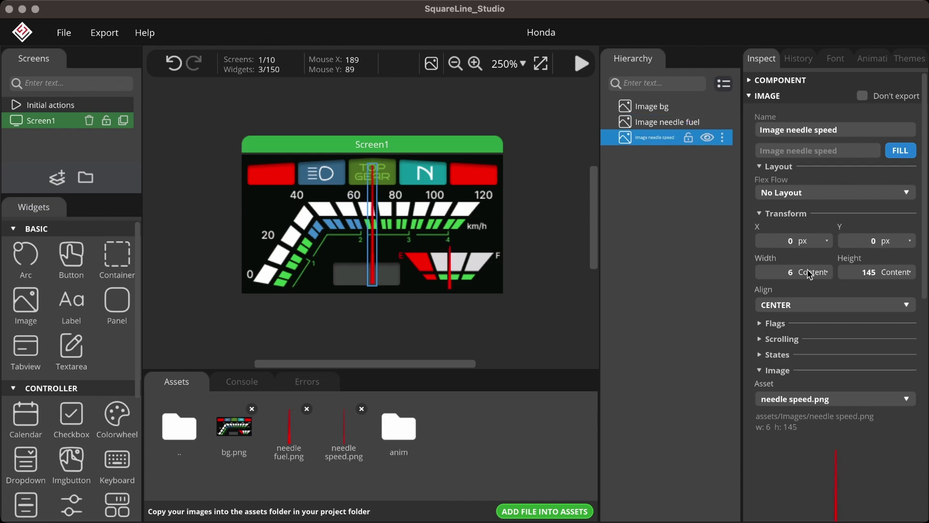
pyautogui.click(807, 302)
pyautogui.click(813, 332)
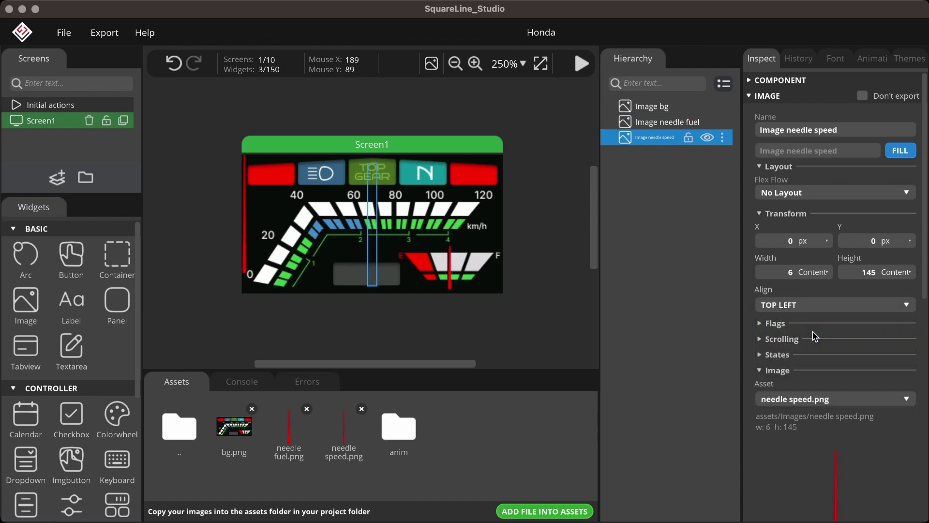
pyautogui.click(781, 242)
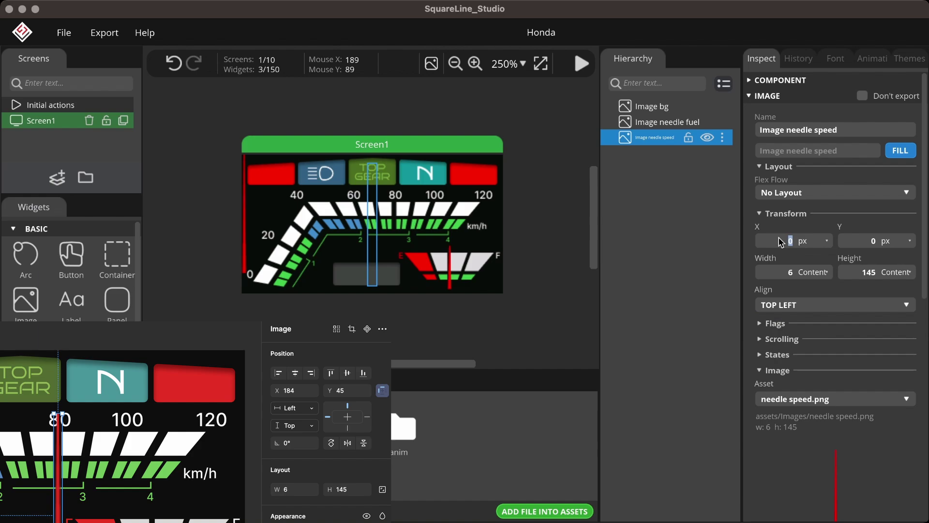
pyautogui.write('184')
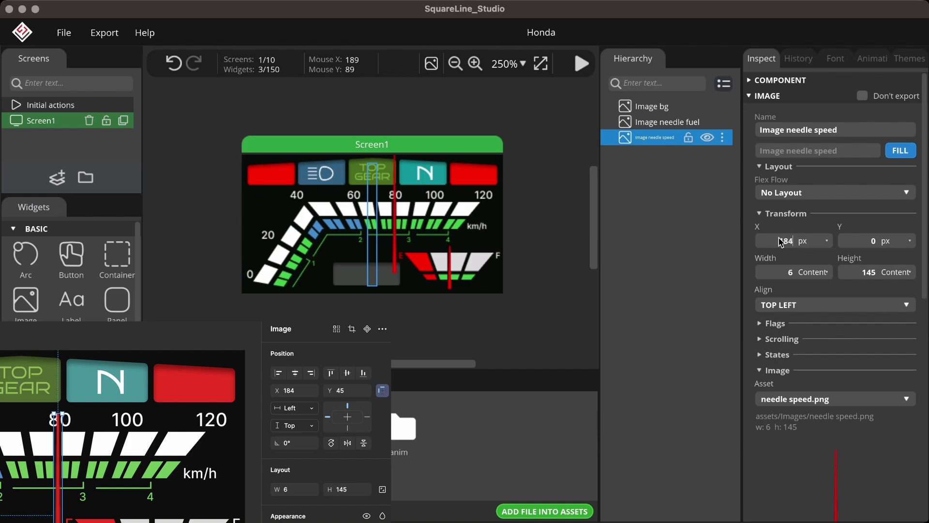
pyautogui.write('45')
# Align the fuel needle image to TOP LEFT and place it at X 251 px, Y 135 px.
pyautogui.click(653, 122)
pyautogui.doubleClick(787, 241)
pyautogui.write('251')
pyautogui.doubleClick(861, 244)
pyautogui.write('108')
# Set the fuel needle's rotation pivot at its base, with Pivot X 2.
pyautogui.scroll(-4, 815, 344)
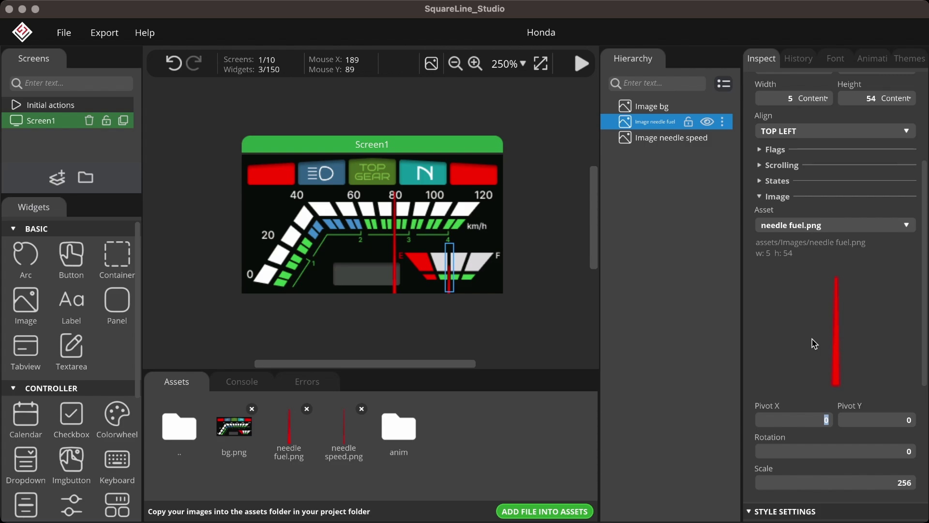
pyautogui.write('2')
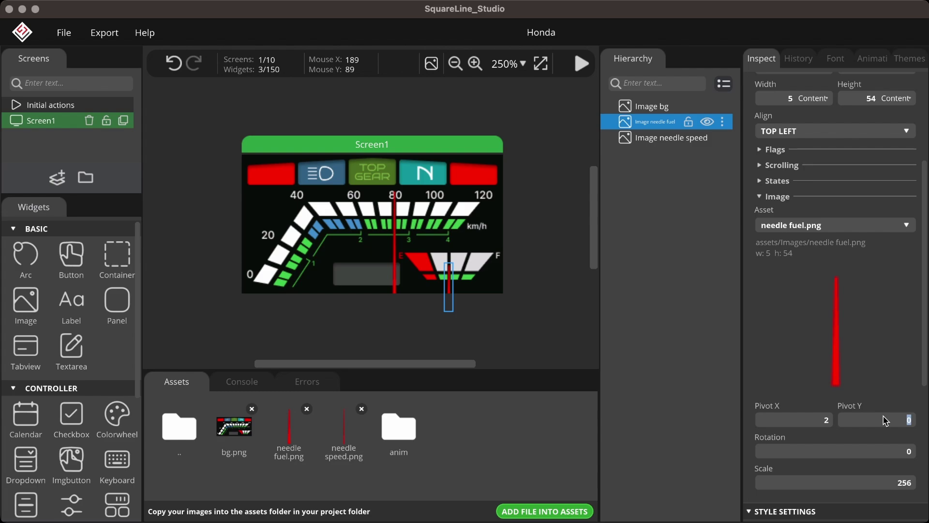
pyautogui.click(706, 361)
pyautogui.click(893, 422)
# Try rotation values of 200 and 400 on the fuel needle.
pyautogui.click(893, 455)
pyautogui.write('200')
pyautogui.write('400')
pyautogui.doubleClick(894, 455)
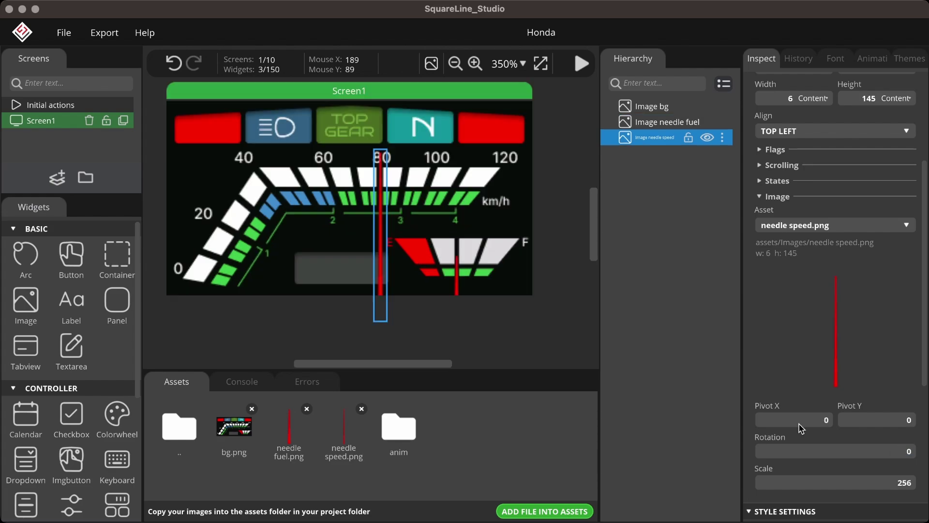
# Set the speed needle's pivot to X 3 and Y 145.
pyautogui.doubleClick(804, 424)
pyautogui.doubleClick(888, 424)
pyautogui.write('145')
pyautogui.press('Return')
# Try rotation values of 100, 300, 400 and -800 on the speed needle.
pyautogui.write('100')
pyautogui.doubleClick(896, 456)
pyautogui.write('2')
pyautogui.press('BackSpace')
pyautogui.write('300')
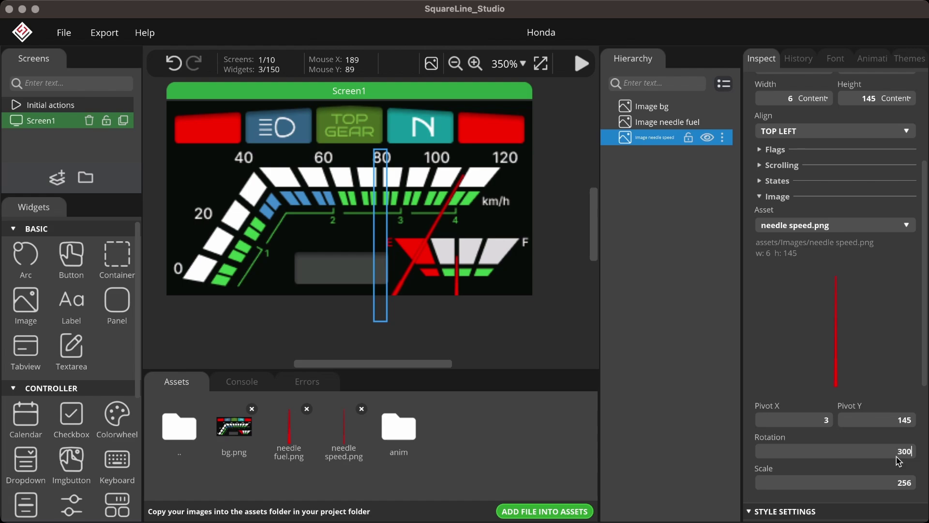
pyautogui.doubleClick(896, 456)
pyautogui.write('400')
pyautogui.doubleClick(896, 457)
pyautogui.write('-800')
pyautogui.doubleClick(896, 457)
pyautogui.write('400')
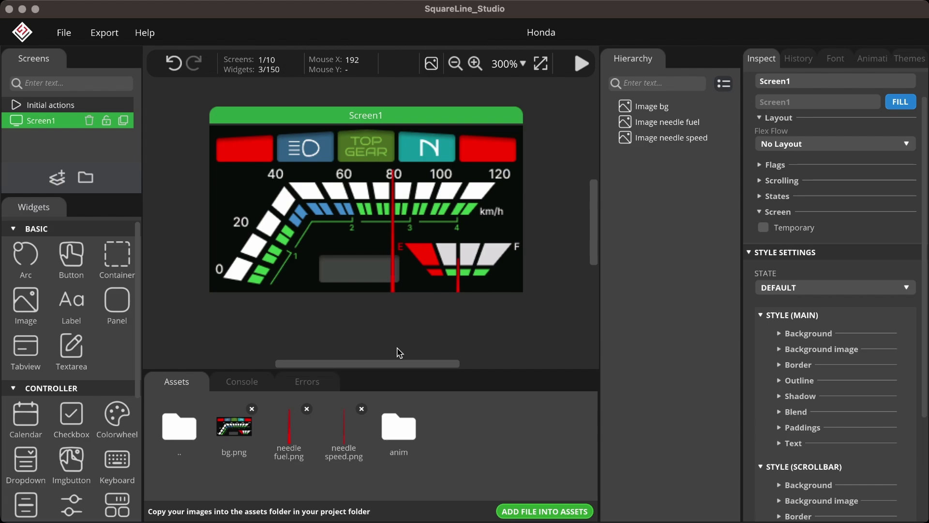
# Place Speed-00.png from the anim assets folder on Screen1.
pyautogui.doubleClick(406, 431)
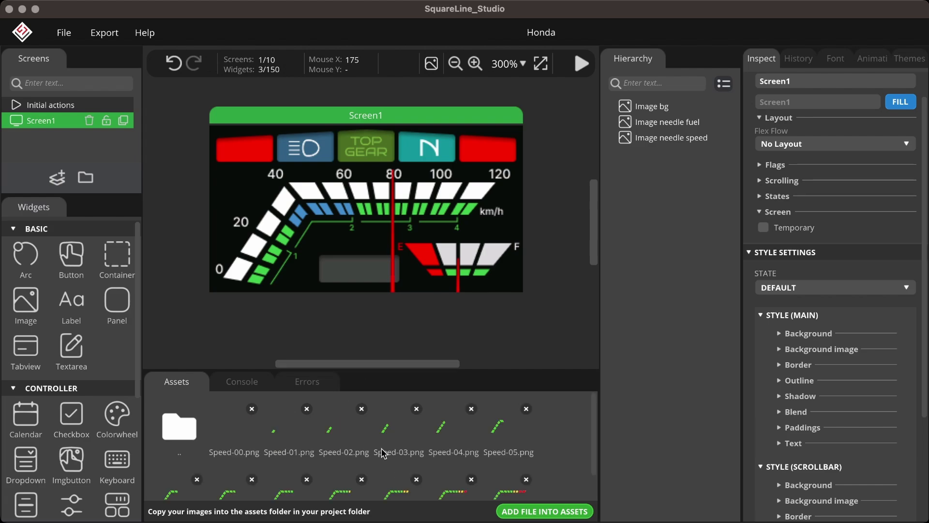
pyautogui.scroll(-1, 554, 442)
pyautogui.scroll(1, 552, 454)
pyautogui.moveTo(234, 426); pyautogui.dragTo(266, 223)
# Align the speed bar image with the gauge segments at X -7, Y 23 using Speed-12.png, and switch its asset back to Speed-00.png.
pyautogui.click(866, 366)
pyautogui.scroll(-5, 867, 387)
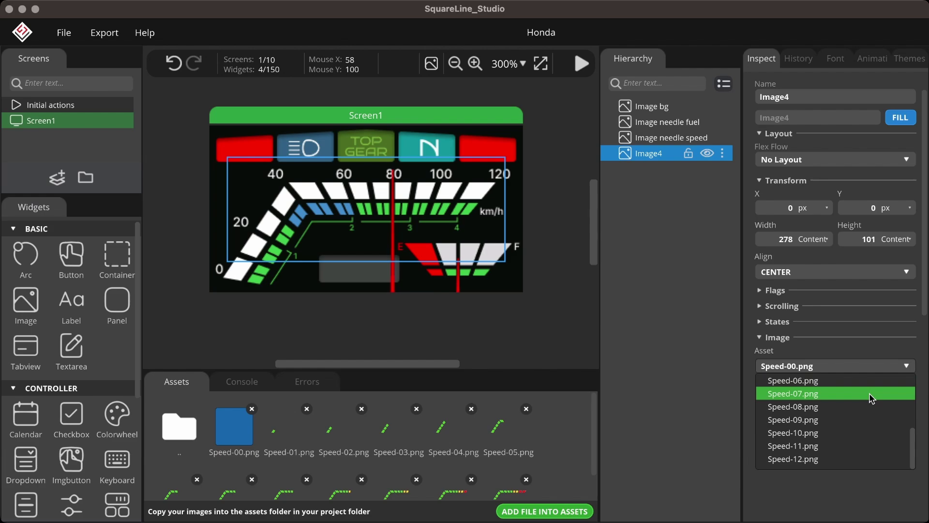
pyautogui.click(842, 459)
pyautogui.moveTo(292, 181); pyautogui.dragTo(287, 206)
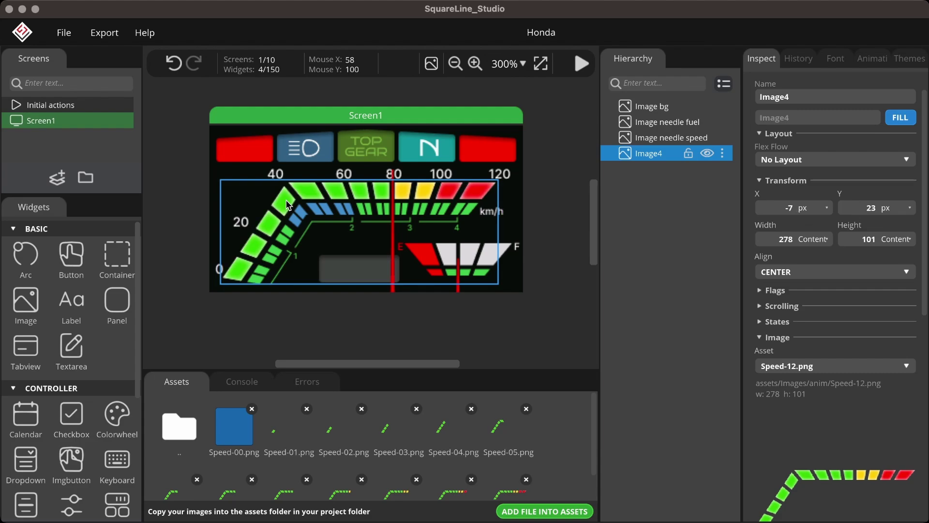
pyautogui.click(834, 362)
pyautogui.click(844, 430)
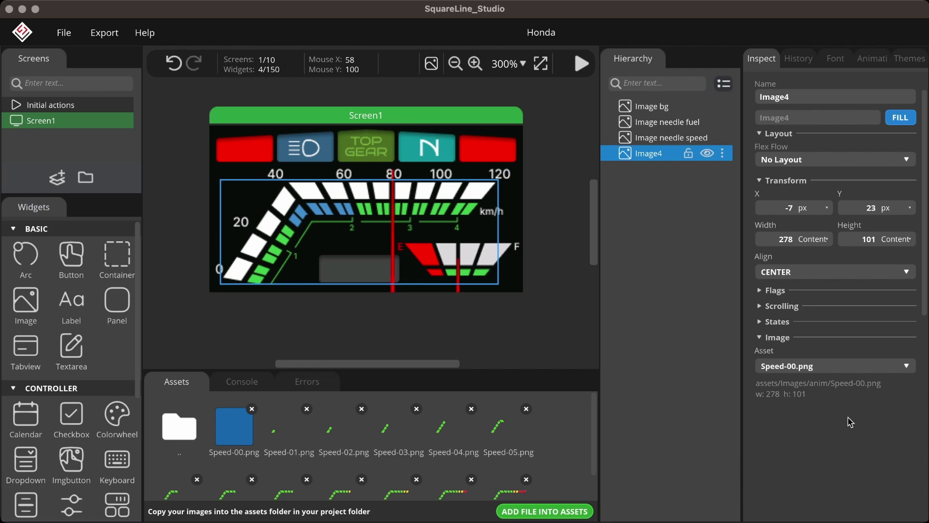
# Add a new animation named speed.
pyautogui.click(879, 60)
pyautogui.click(821, 110)
pyautogui.write('speed')
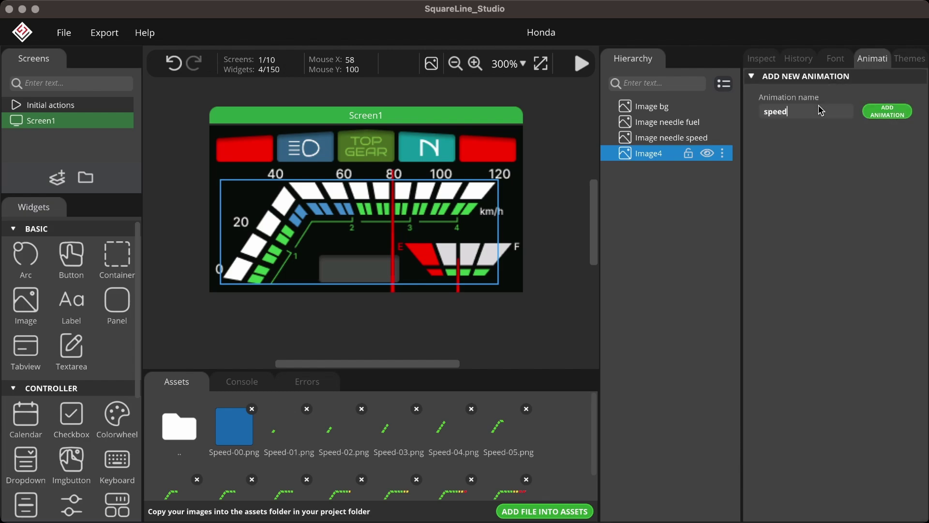
pyautogui.click(885, 109)
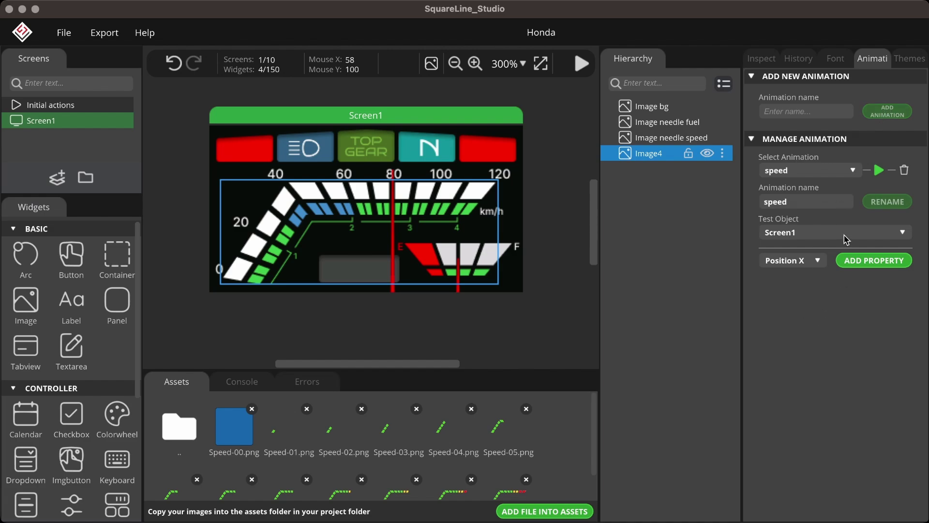
# Rename the selected speed bar image as Image animation.
pyautogui.click(753, 65)
pyautogui.click(784, 96)
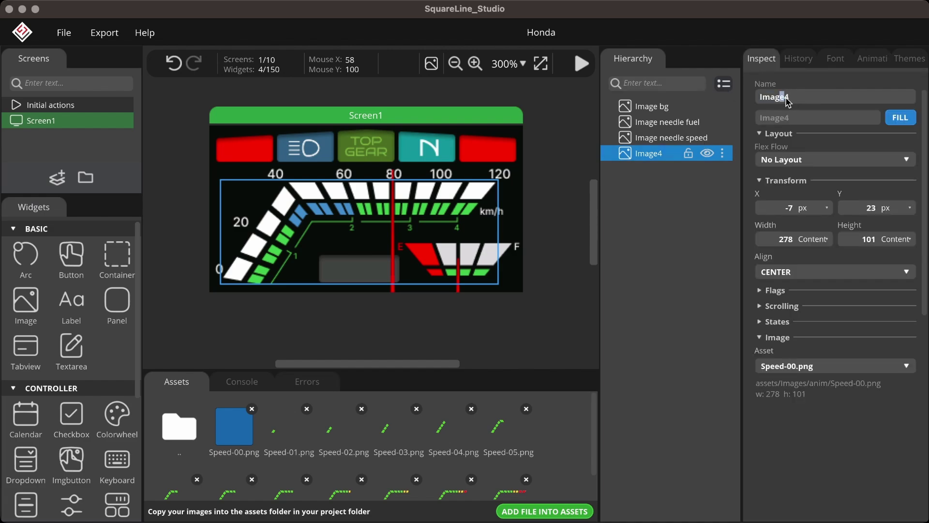
pyautogui.press('Delete')
pyautogui.write('animation')
pyautogui.press('Return')
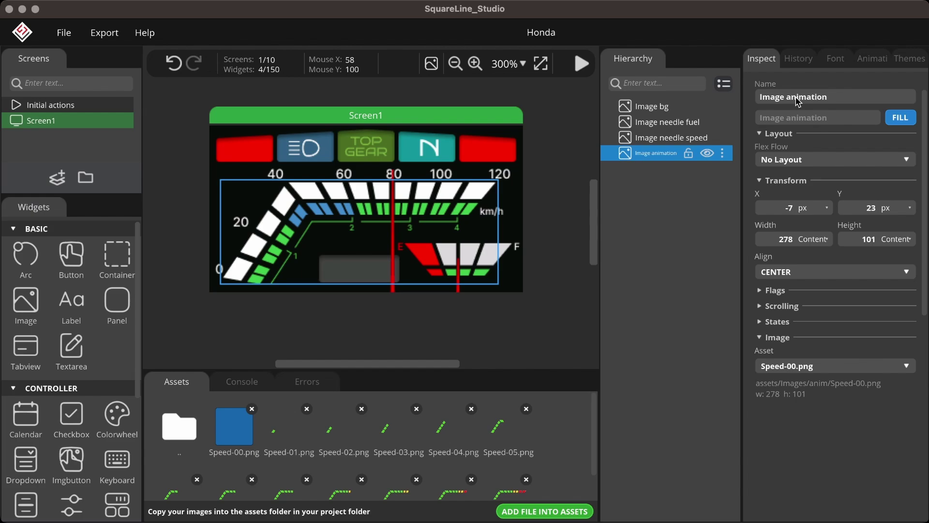
# Set Image animation as the test object of the speed animation and add an Image frame property.
pyautogui.click(872, 58)
pyautogui.click(834, 232)
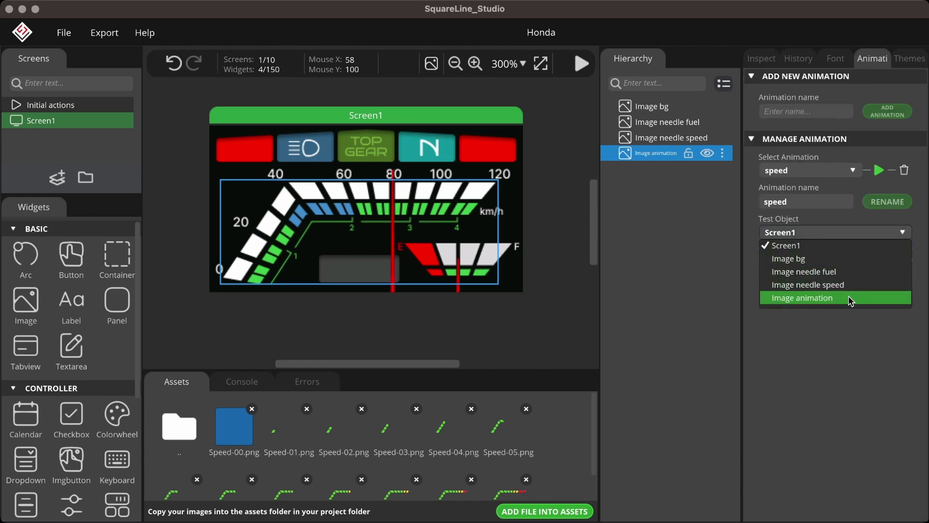
pyautogui.click(842, 296)
pyautogui.click(805, 261)
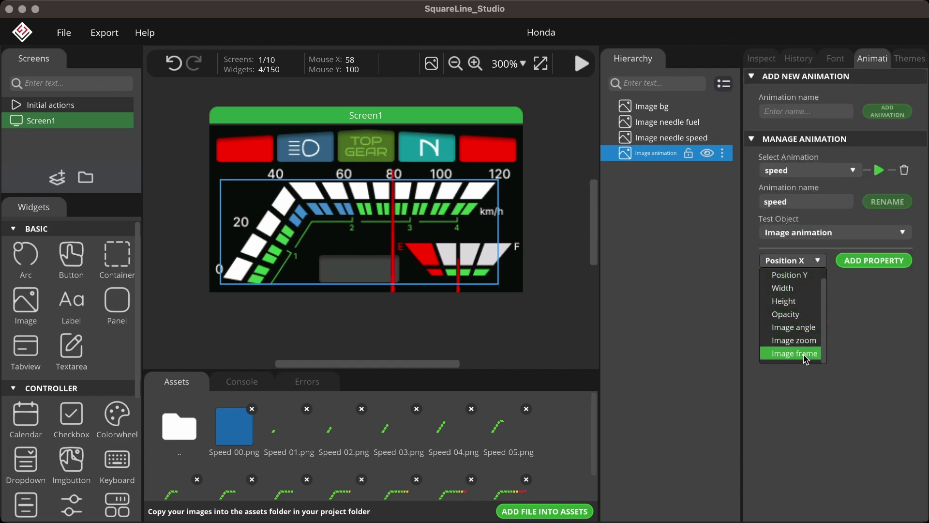
pyautogui.click(784, 360)
pyautogui.click(886, 264)
# Set the Image frame property to end value 12, infinite loop and image set Speed-, and preview the animation.
pyautogui.click(835, 291)
pyautogui.scroll(-2, 563, 455)
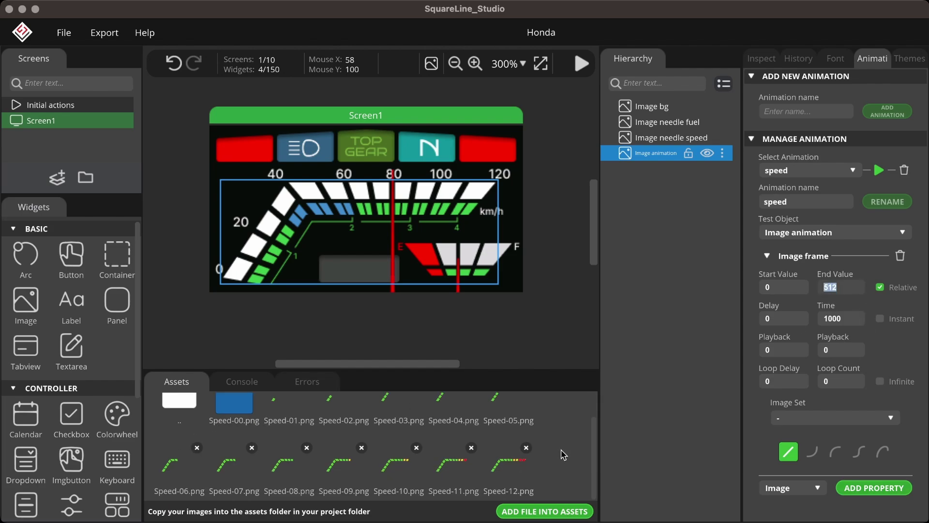
pyautogui.click(850, 293)
pyautogui.doubleClick(838, 295)
pyautogui.write('12')
pyautogui.click(879, 381)
pyautogui.click(835, 418)
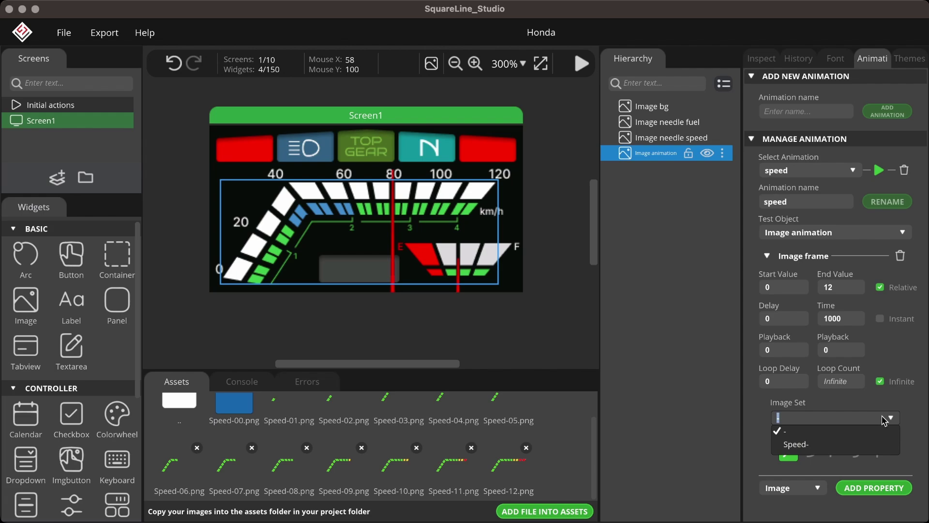
pyautogui.click(793, 442)
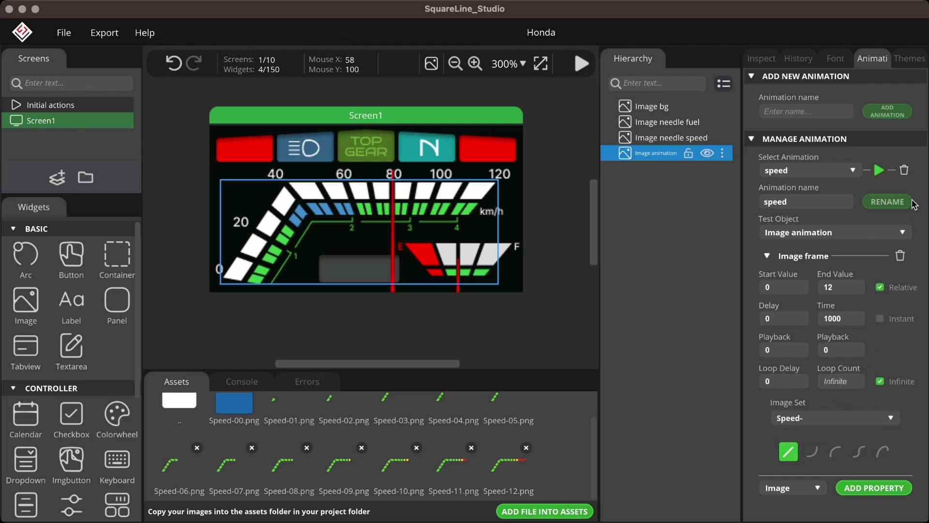
pyautogui.click(882, 171)
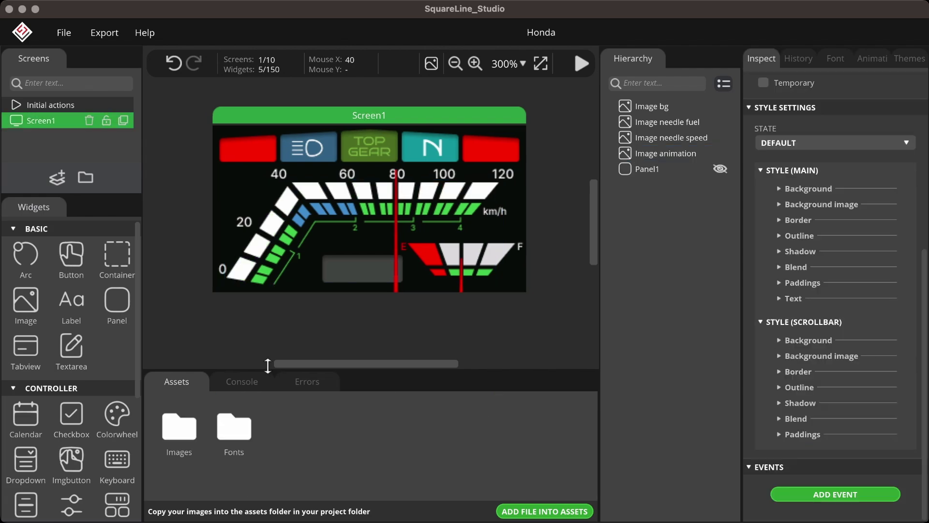
# Place a label on the grey display box below the speed gauge and rename it Label speed.
pyautogui.moveTo(72, 303); pyautogui.dragTo(344, 274)
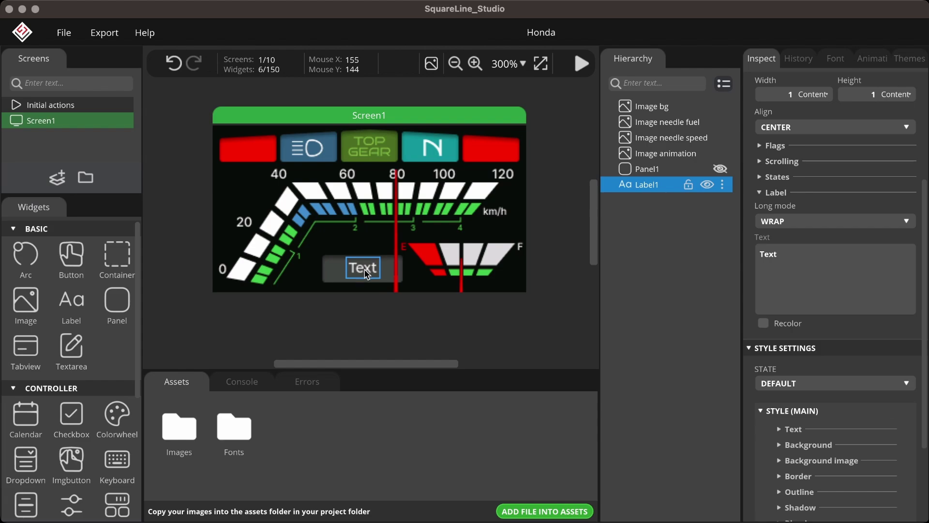
pyautogui.scroll(4, 836, 125)
pyautogui.click(802, 131)
pyautogui.write('speed')
pyautogui.press('Return')
# Size the speed label in pixels at 70 × 16 px and fit it over the grey box at X -7, Y 62.
pyautogui.click(818, 272)
pyautogui.click(799, 286)
pyautogui.click(900, 272)
pyautogui.click(882, 285)
pyautogui.moveTo(363, 281); pyautogui.dragTo(367, 287)
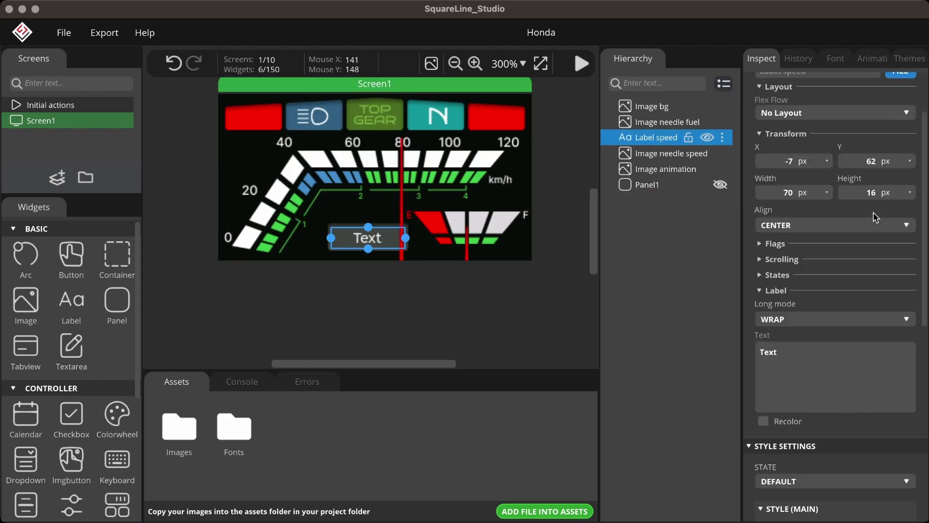
# Create a font named DS20 from DSEG.ttf with size 20, bpp 8 and the ASCII standard letters.
pyautogui.click(835, 58)
pyautogui.click(822, 158)
pyautogui.click(803, 171)
pyautogui.doubleClick(796, 115)
pyautogui.write('DS')
pyautogui.click(881, 190)
pyautogui.click(881, 239)
pyautogui.click(836, 405)
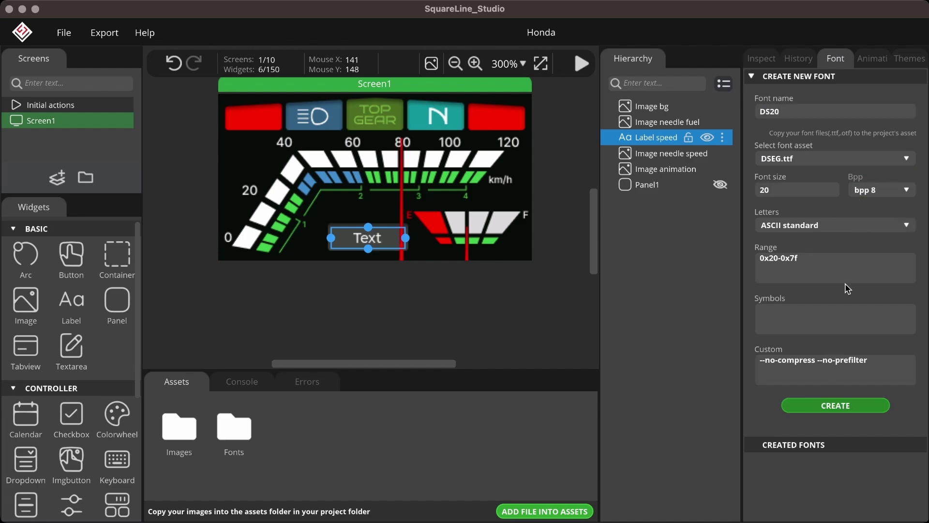
# Give the speed label the DS20 font and the text 120, and resize it to 68 × 20 px.
pyautogui.click(761, 58)
pyautogui.scroll(-8, 785, 410)
pyautogui.click(823, 405)
pyautogui.click(830, 418)
pyautogui.scroll(5, 819, 110)
pyautogui.click(794, 238)
pyautogui.write('120')
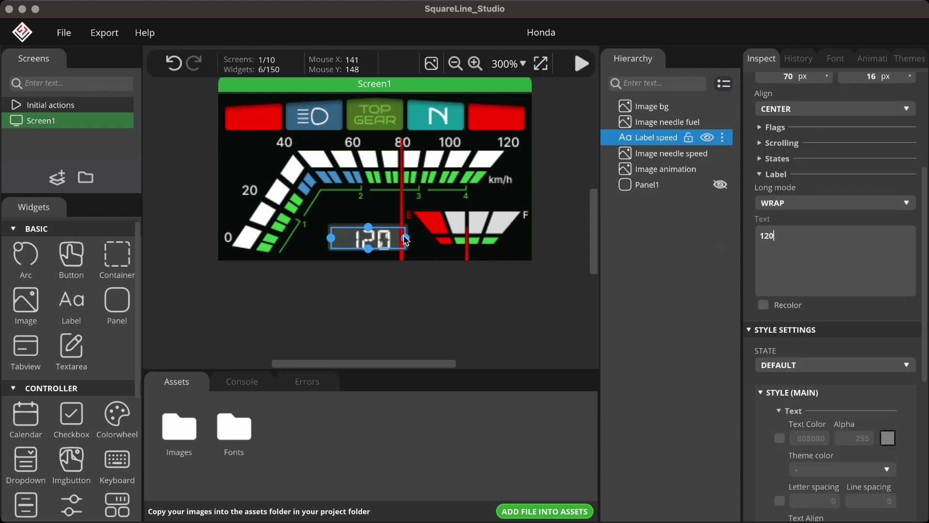
pyautogui.moveTo(368, 248); pyautogui.dragTo(371, 250)
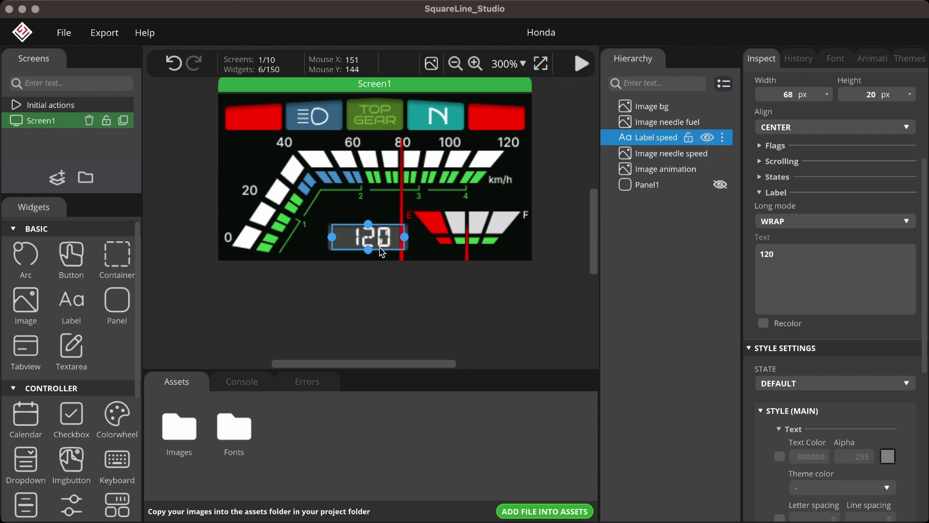
# Change the created font to the name DS18 and size 18, and go back to the speed label's text style.
pyautogui.click(836, 58)
pyautogui.click(749, 458)
pyautogui.doubleClick(786, 280)
pyautogui.write('18')
pyautogui.moveTo(781, 212); pyautogui.dragTo(768, 212)
pyautogui.write('18')
pyautogui.click(861, 496)
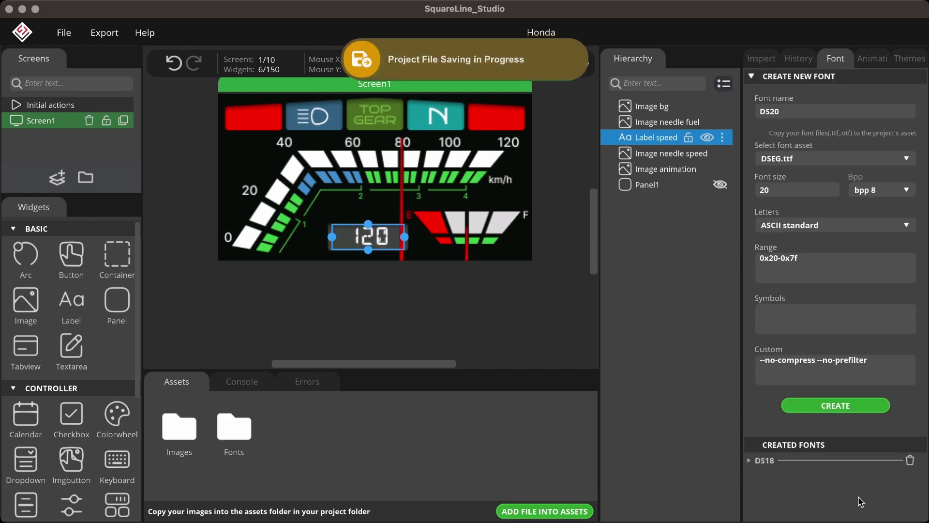
pyautogui.click(761, 58)
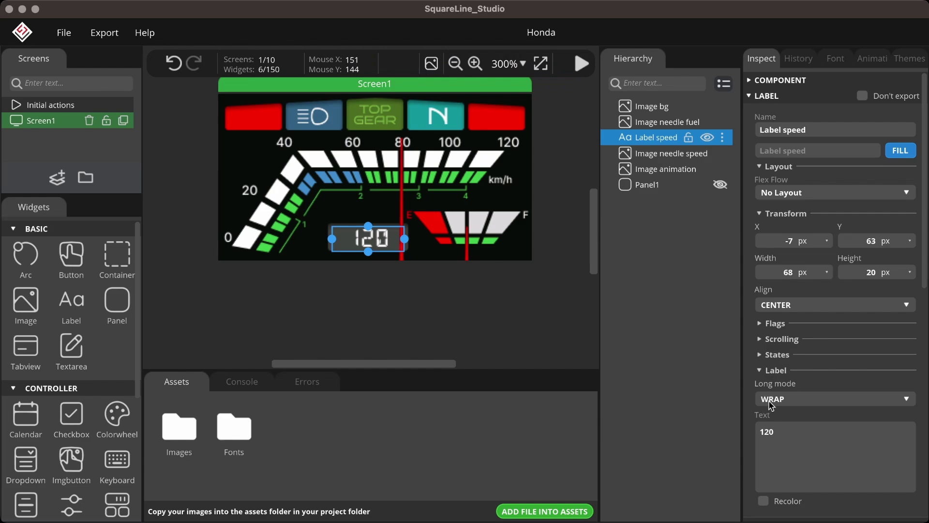
pyautogui.scroll(-10, 790, 338)
pyautogui.click(780, 227)
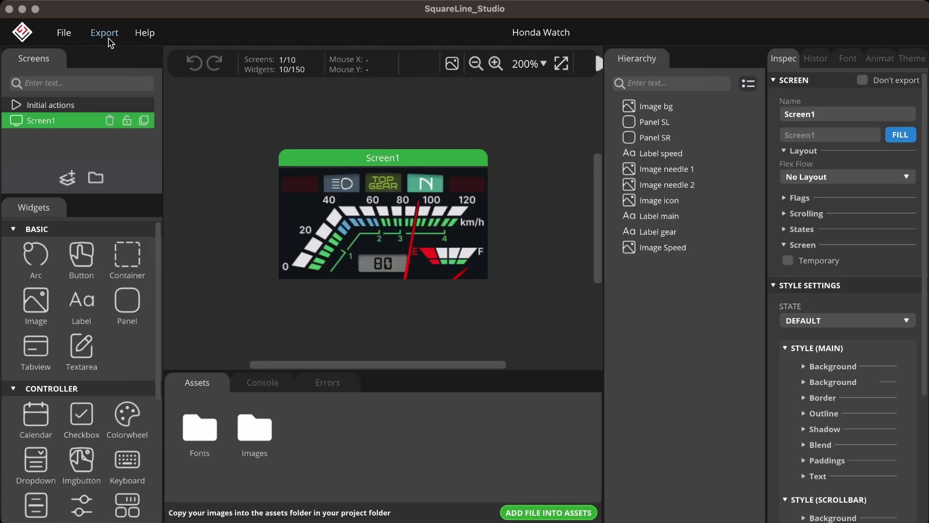
# Export the Honda Watch project and, in Finder, bring the PIO-Honda folder from Template up beside the SLS folder.
pyautogui.click(105, 32)
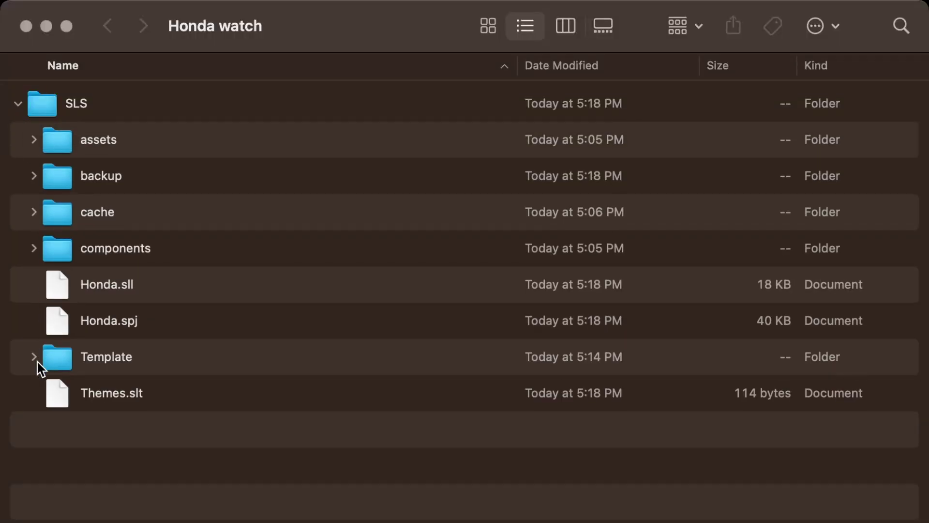
pyautogui.click(28, 359)
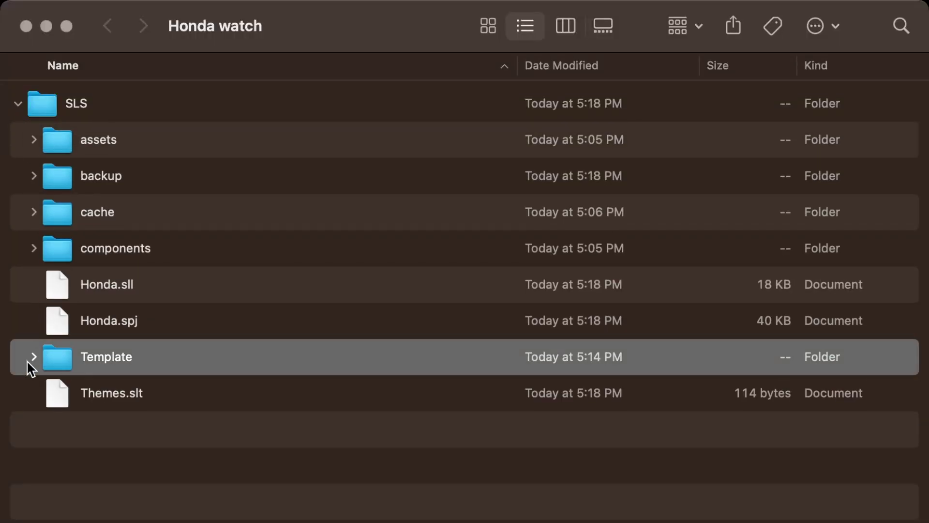
pyautogui.click(32, 357)
pyautogui.click(83, 425)
pyautogui.click(18, 103)
pyautogui.press('super+v')
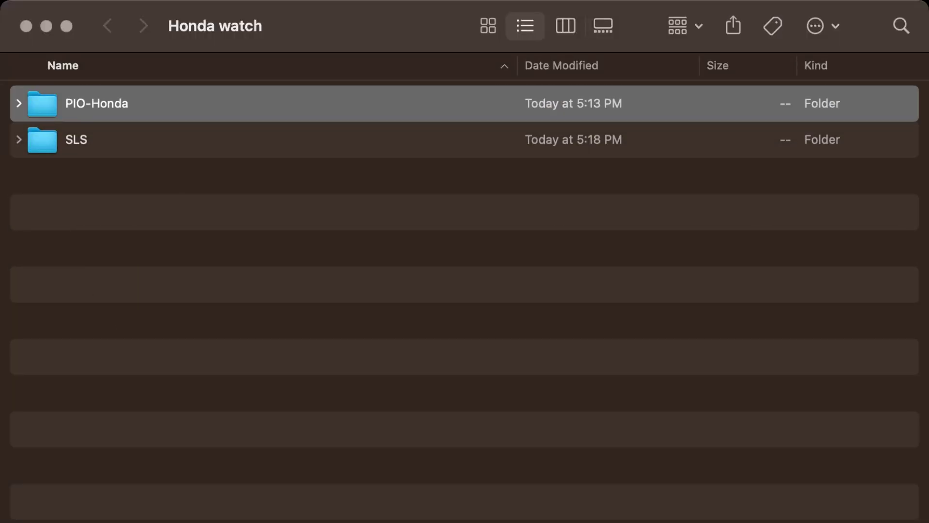
# Rename the ui folder inside PIO-Honda as src.
pyautogui.click(18, 103)
pyautogui.click(123, 252)
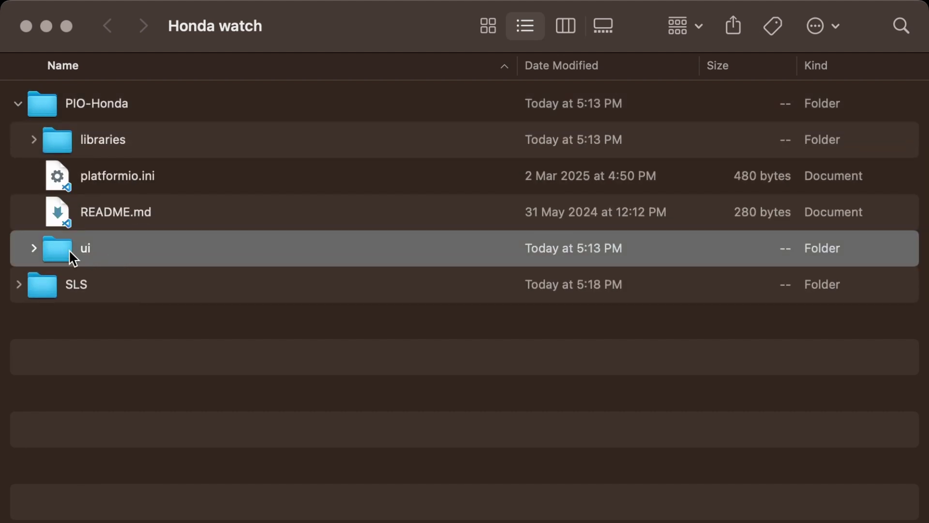
pyautogui.click(32, 248)
pyautogui.press('Return')
pyautogui.write('src')
pyautogui.press('Return')
# Rename the Arduino sketch file in the src folder as main.cpp.
pyautogui.click(116, 290)
pyautogui.press('Return')
pyautogui.write('main.cpp')
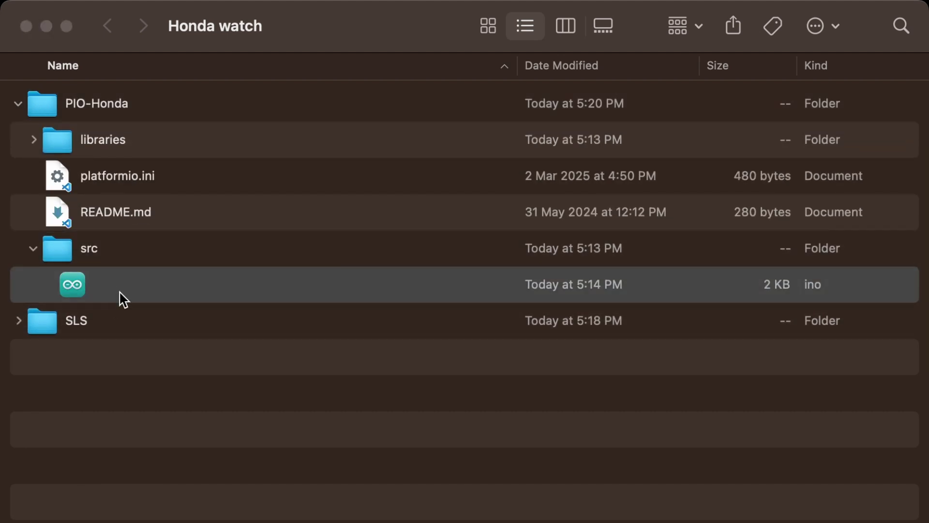
pyautogui.press('Return')
# Rename the libraries folder inside PIO-Honda as lib.
pyautogui.click(128, 142)
pyautogui.press('Return')
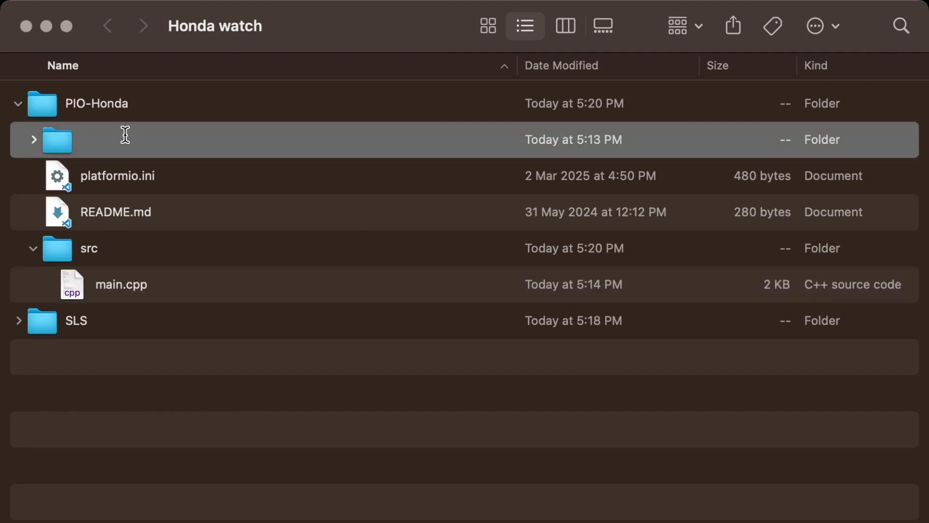
pyautogui.click(282, 469)
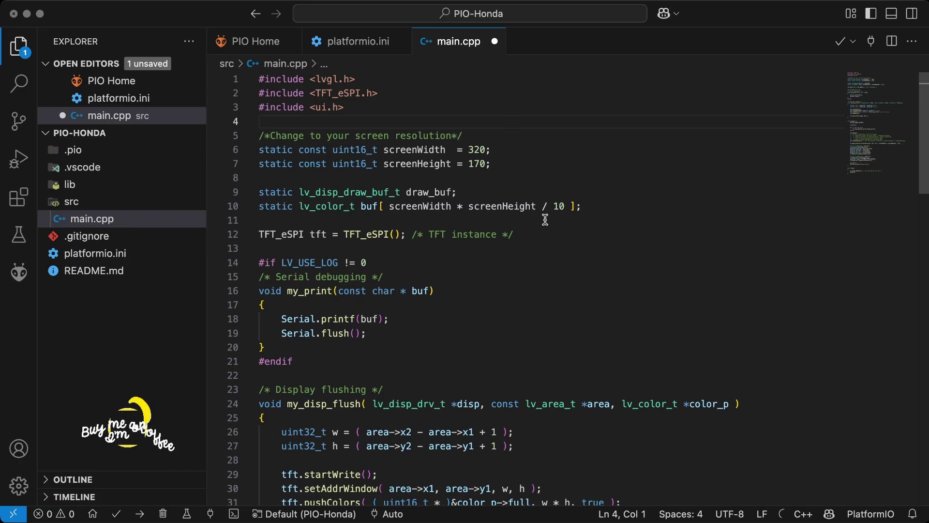
# Switch to VS Code, look through the PIO-Honda main.cpp and upload the project to the board.
pyautogui.scroll(-10, 564, 248)
pyautogui.scroll(-10, 566, 248)
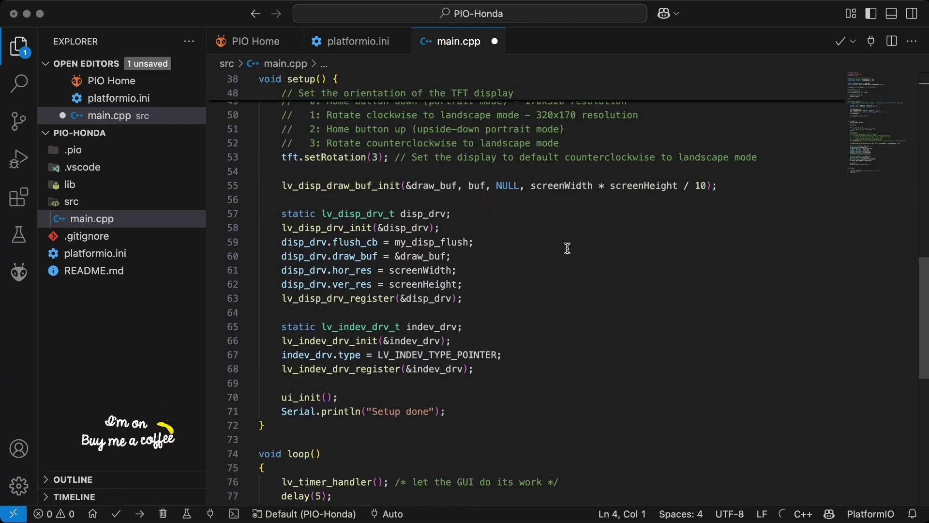
pyautogui.scroll(2, 567, 248)
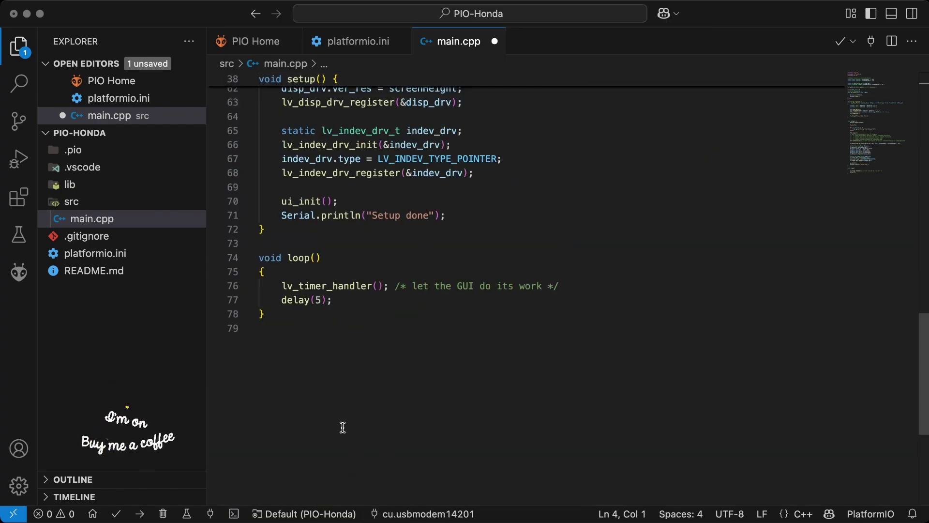
pyautogui.click(142, 512)
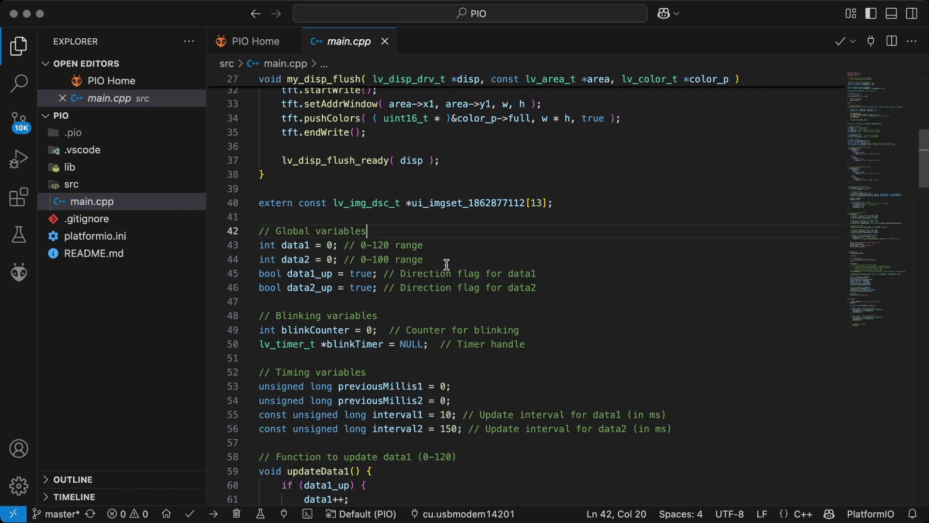
# Examine the data, direction flag and interval variables in the PIO project's main.cpp, and the functions that update the data and UI.
pyautogui.moveTo(422, 260); pyautogui.dragTo(244, 249)
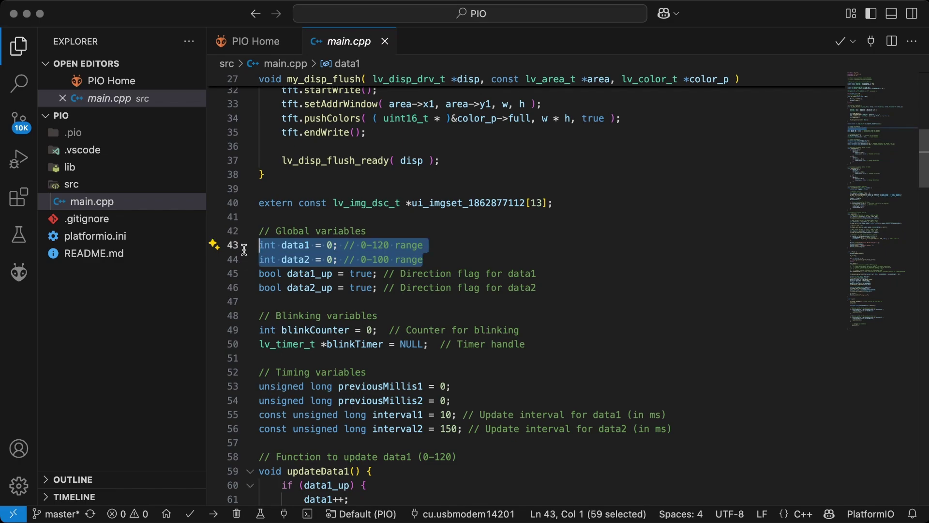
pyautogui.moveTo(569, 291); pyautogui.dragTo(252, 272)
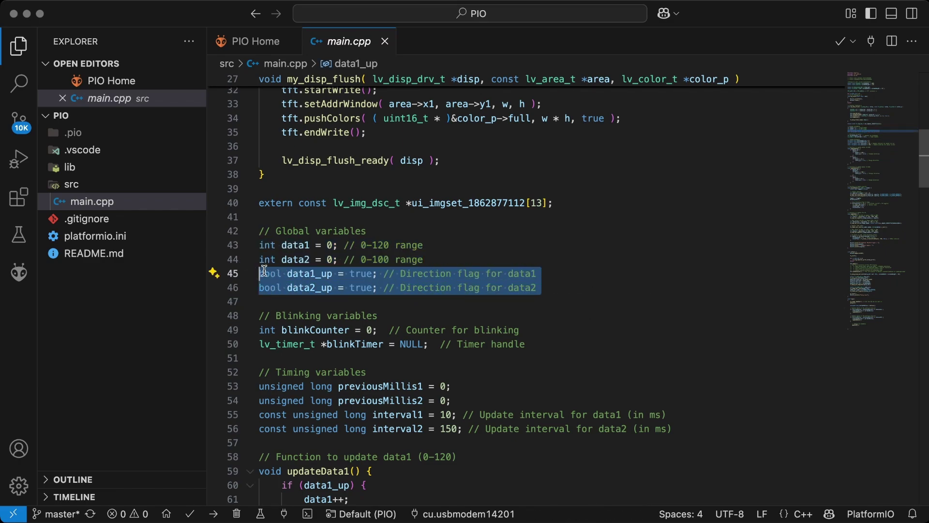
pyautogui.scroll(-3, 589, 259)
pyautogui.click(588, 247)
pyautogui.moveTo(678, 331); pyautogui.dragTo(261, 319)
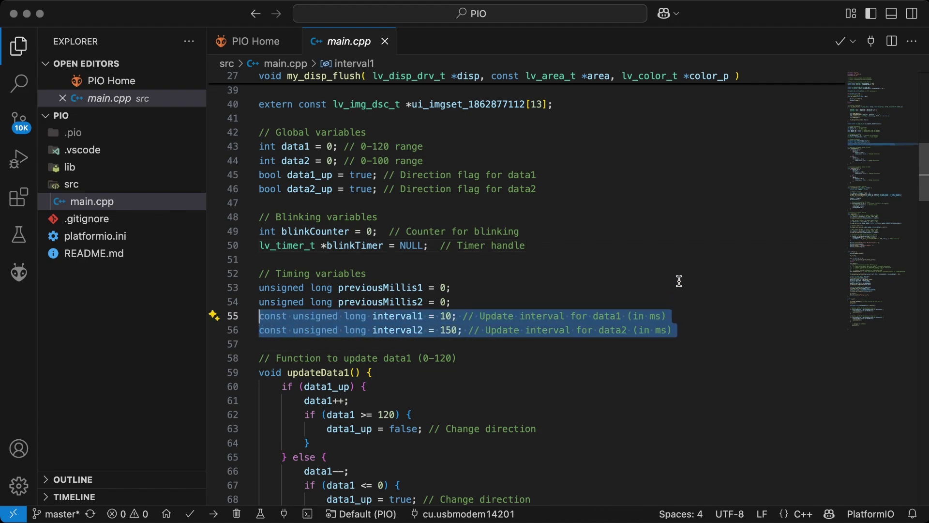
pyautogui.scroll(-4, 679, 280)
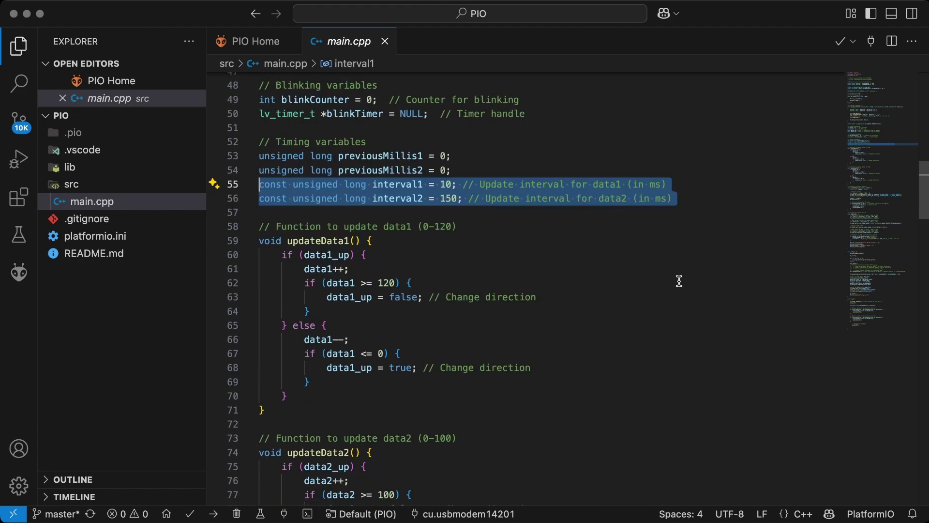
pyautogui.moveTo(294, 409); pyautogui.dragTo(256, 241)
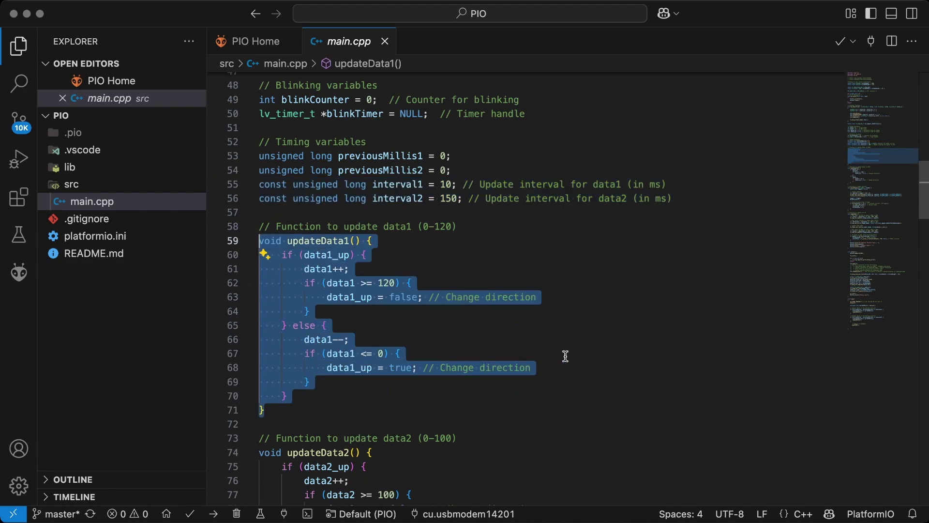
pyautogui.click(655, 344)
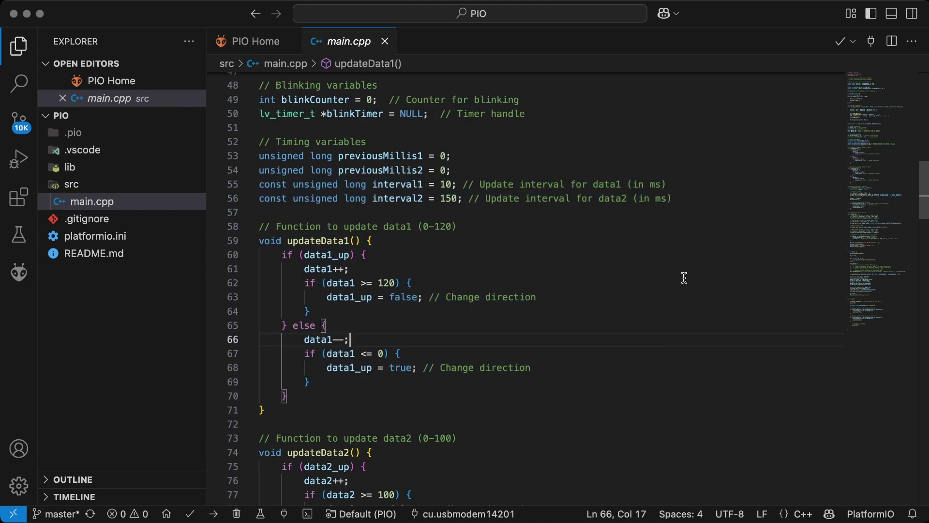
pyautogui.scroll(-5, 684, 277)
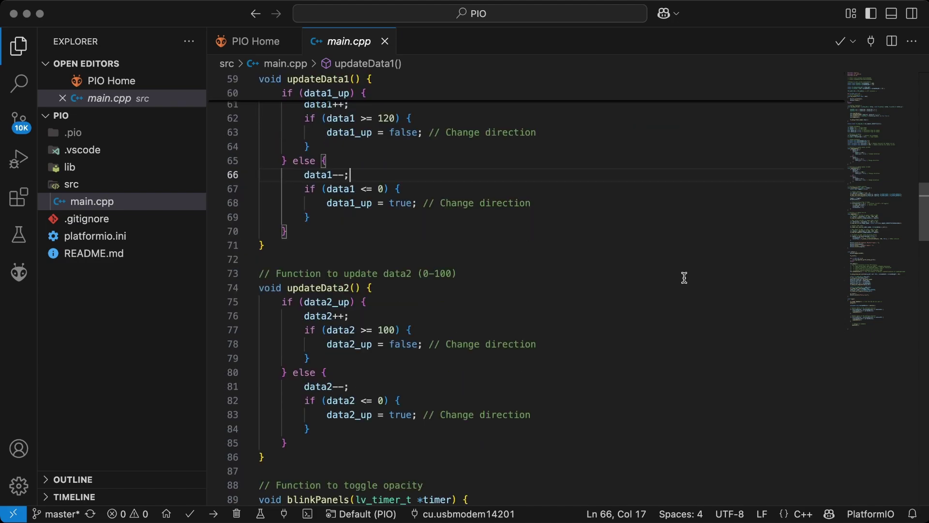
pyautogui.moveTo(265, 426); pyautogui.dragTo(247, 256)
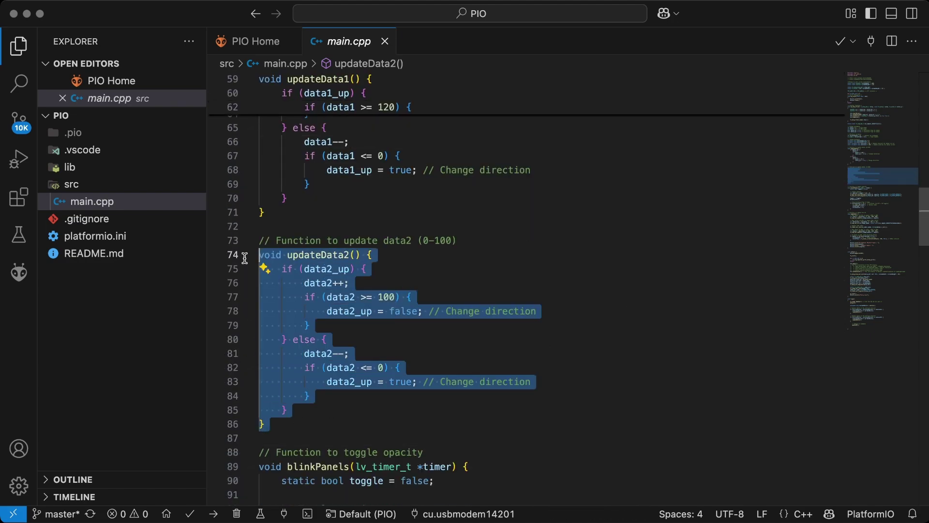
pyautogui.click(642, 312)
pyautogui.scroll(-12, 629, 343)
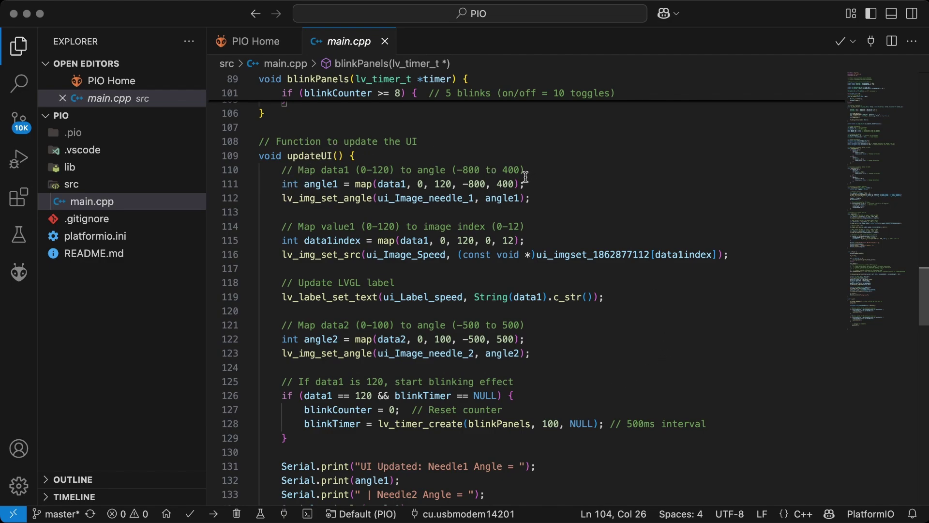
# Examine the updateUI code that maps data1 to the first needle's angle and to the speed image index.
pyautogui.click(465, 181)
pyautogui.click(507, 184)
pyautogui.doubleClick(507, 184)
pyautogui.moveTo(540, 184); pyautogui.dragTo(281, 181)
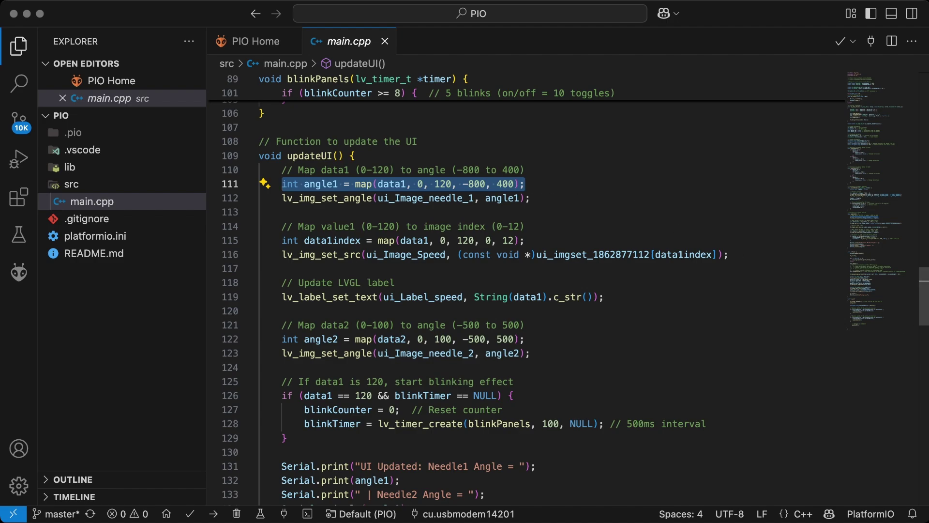
pyautogui.press('super+Tab')
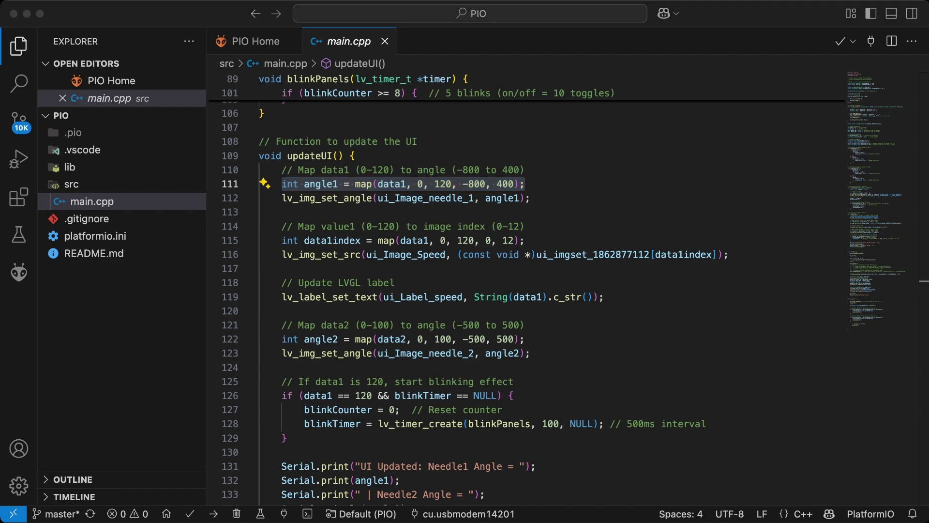
pyautogui.click(259, 212)
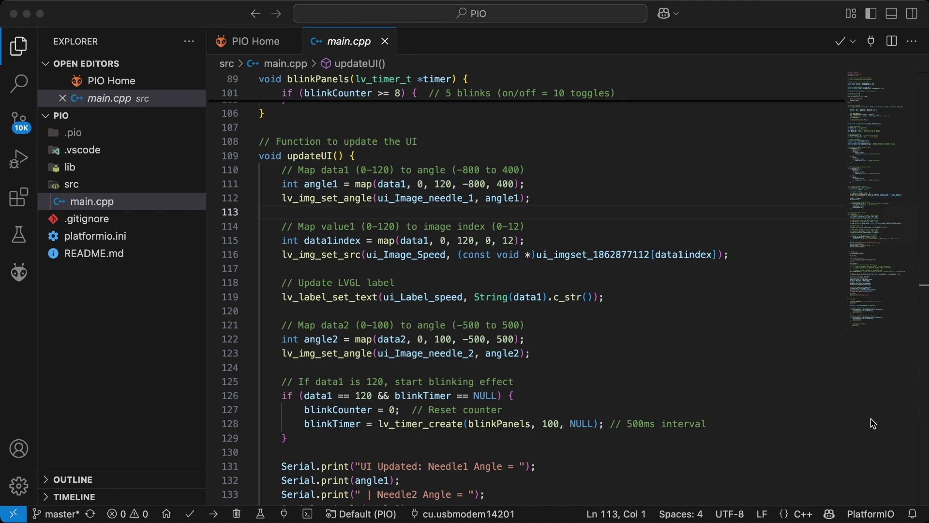
pyautogui.click(639, 294)
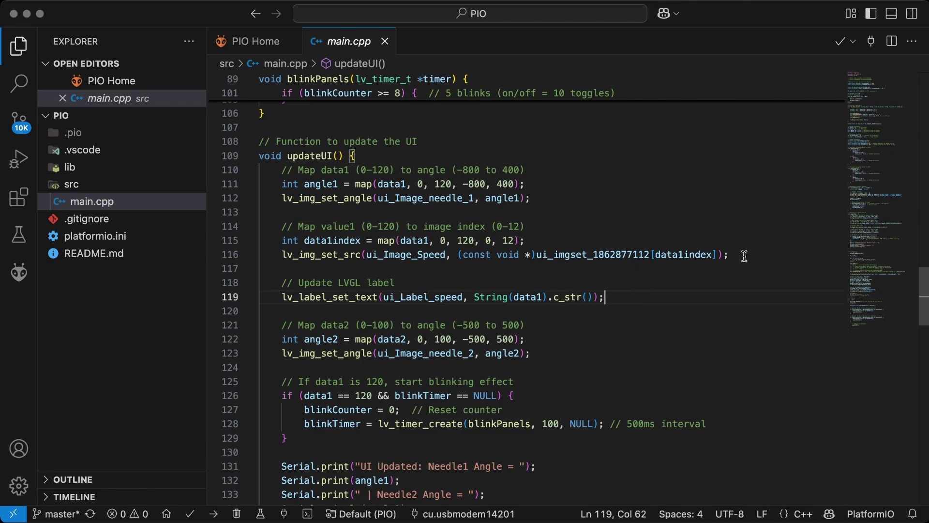
pyautogui.moveTo(534, 240); pyautogui.dragTo(282, 241)
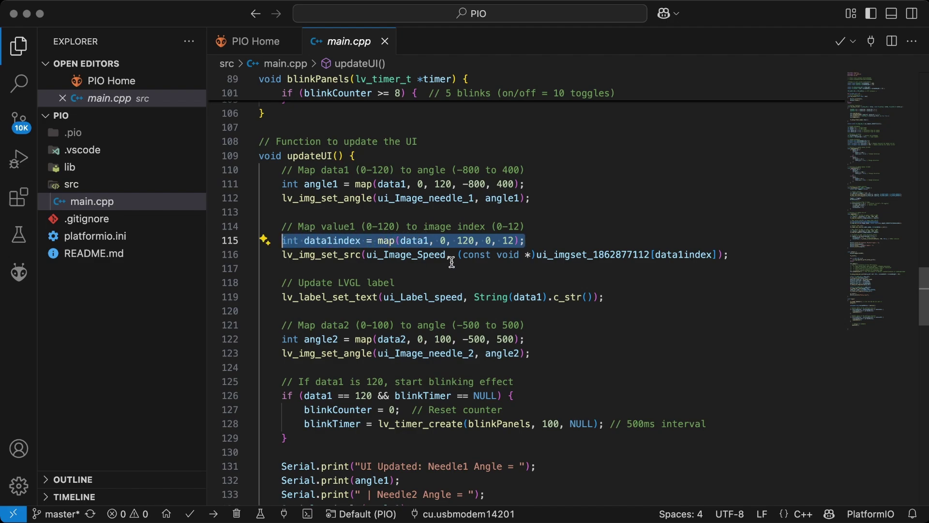
pyautogui.click(743, 254)
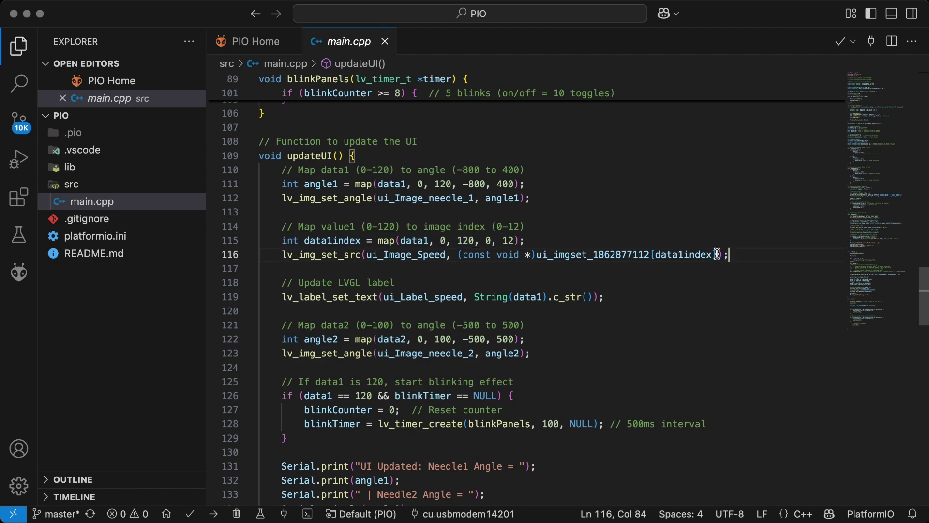
pyautogui.doubleClick(667, 255)
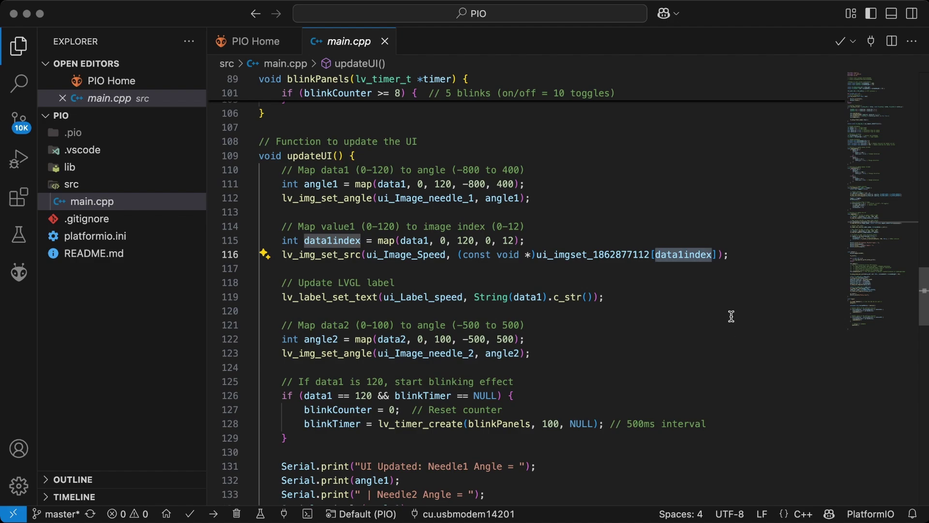
# Examine the speed label, second needle and blinking code in updateUI, and the update function calls in loop().
pyautogui.scroll(-2, 731, 316)
pyautogui.moveTo(605, 231); pyautogui.dragTo(277, 231)
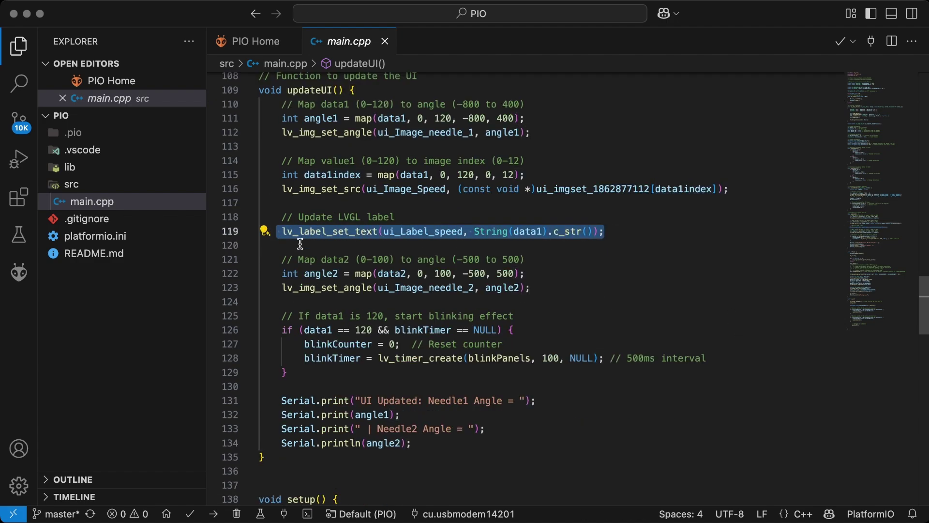
pyautogui.moveTo(542, 274); pyautogui.dragTo(275, 275)
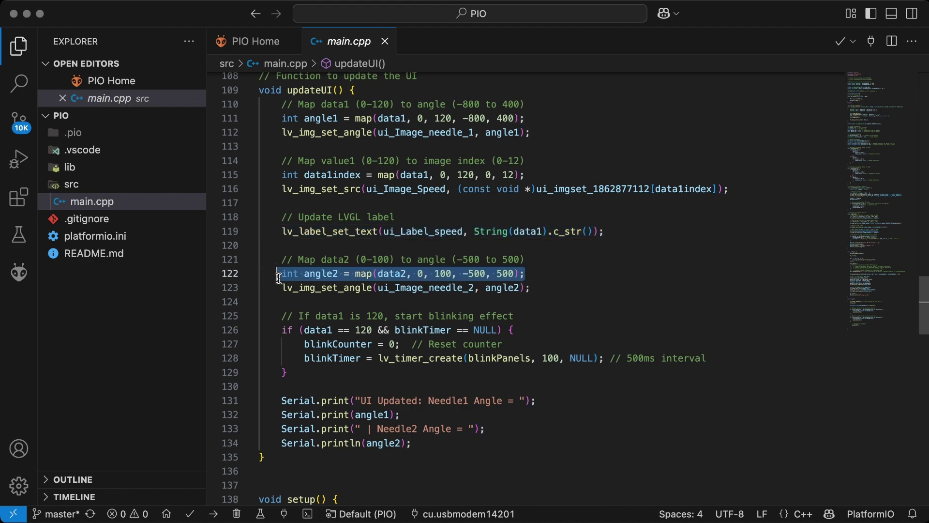
pyautogui.moveTo(528, 289); pyautogui.dragTo(279, 288)
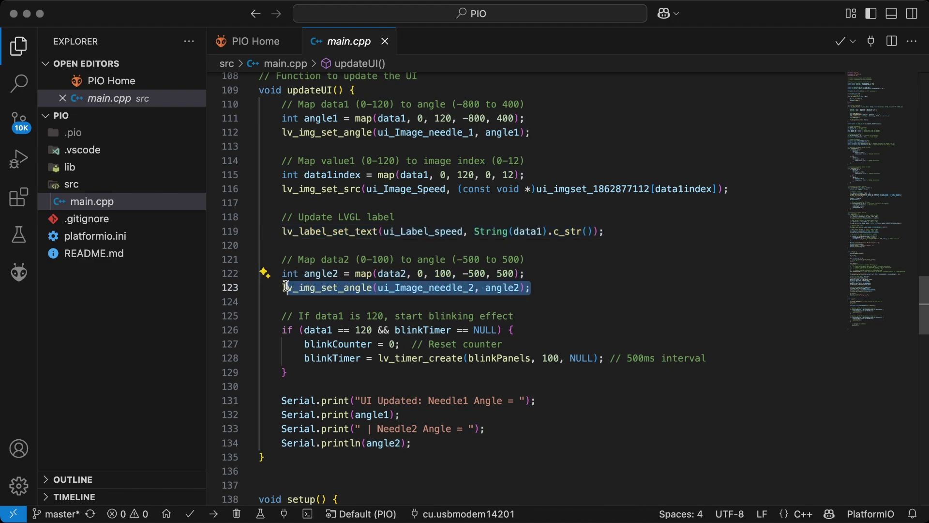
pyautogui.click(587, 329)
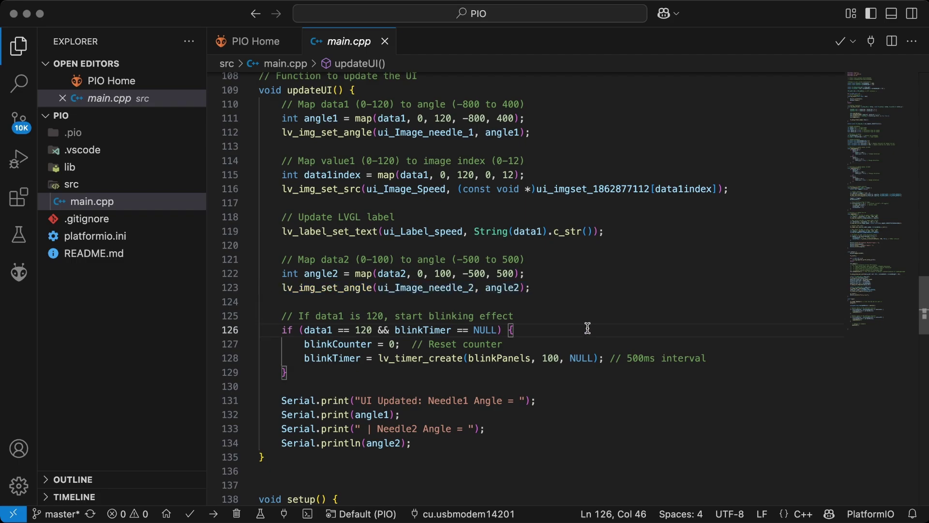
pyautogui.click(540, 376)
pyautogui.scroll(-10, 629, 336)
pyautogui.scroll(-5, 632, 336)
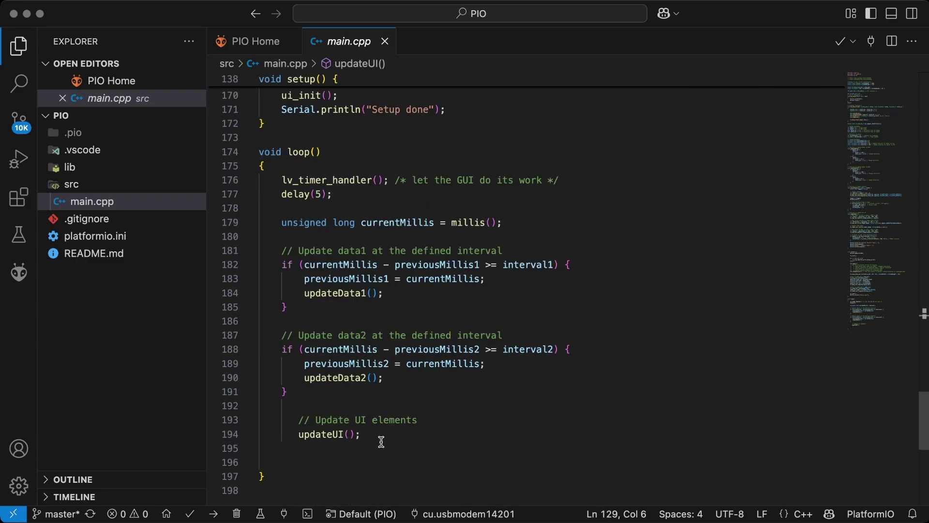
pyautogui.moveTo(404, 438); pyautogui.dragTo(304, 378)
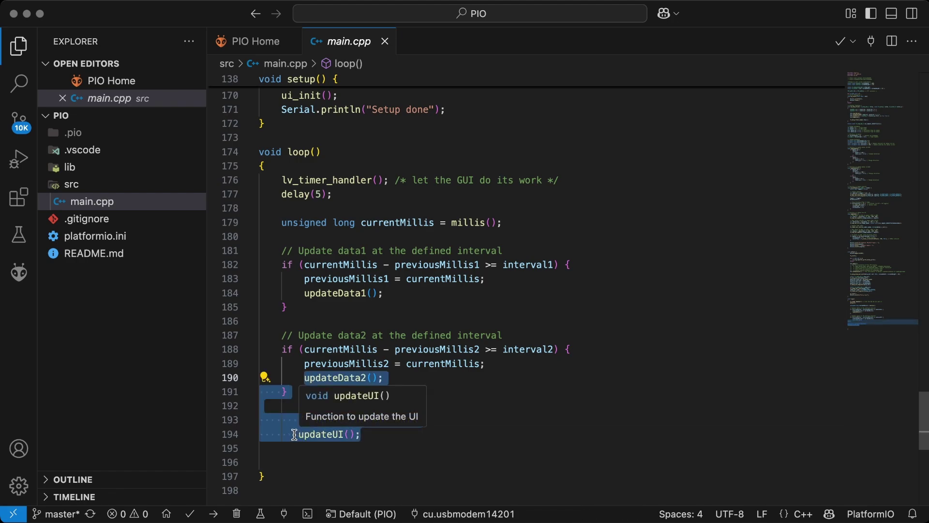